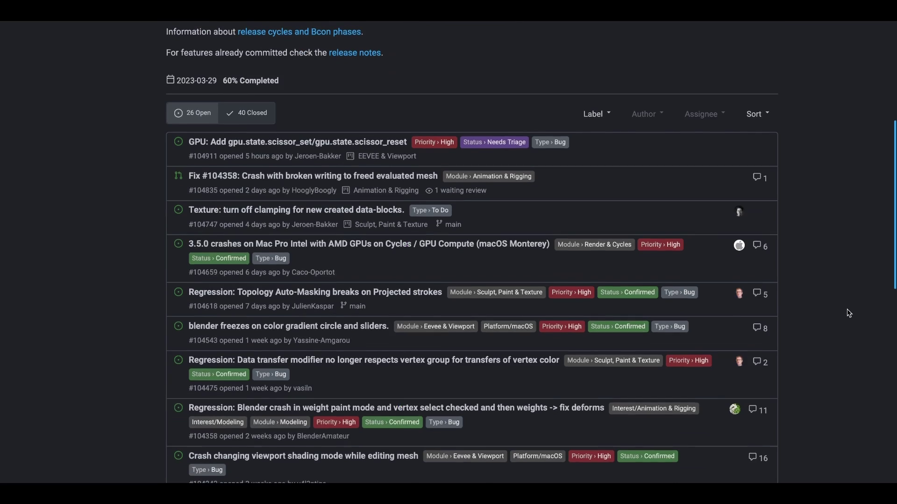
- Scroll down the milestone's open issues list past the high-priority regressions
scroll(849, 313, down, 2)
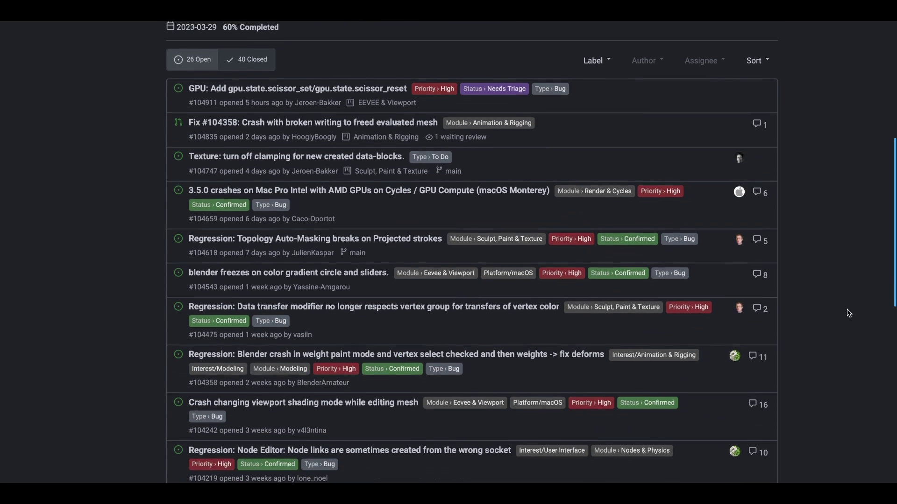
scroll(850, 313, down, 8)
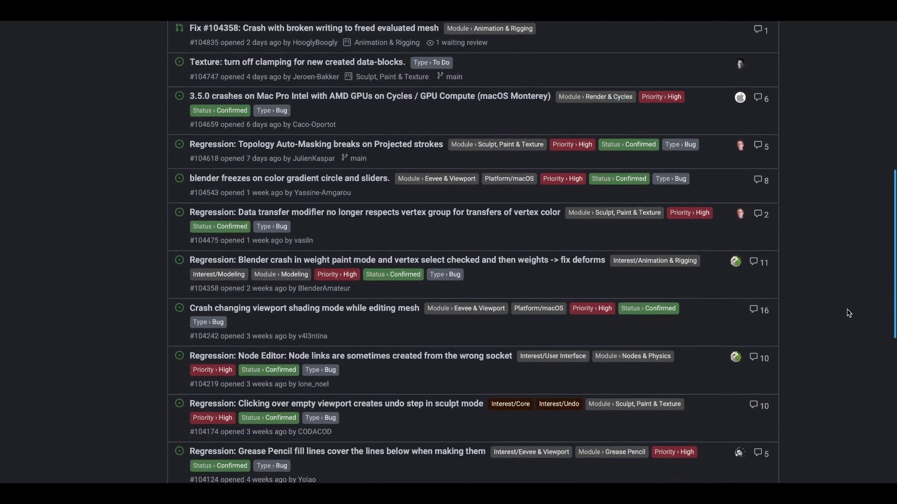
scroll(850, 313, down, 5)
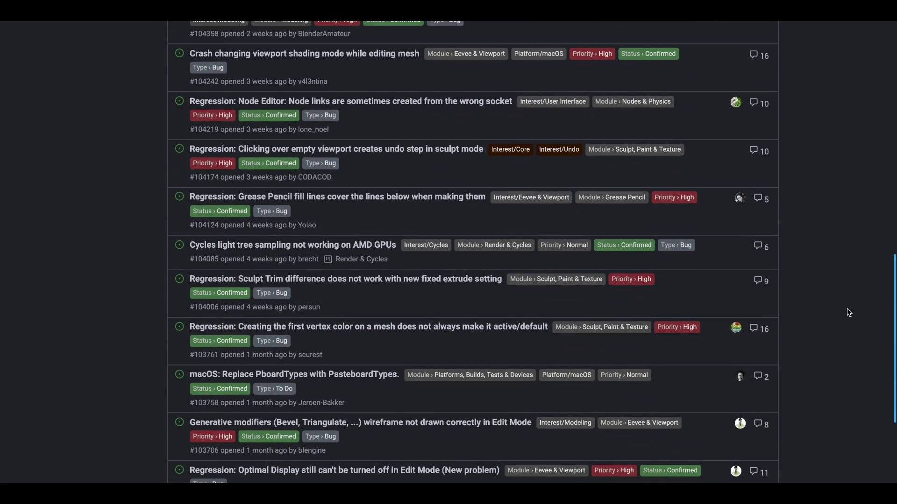
scroll(849, 313, down, 6)
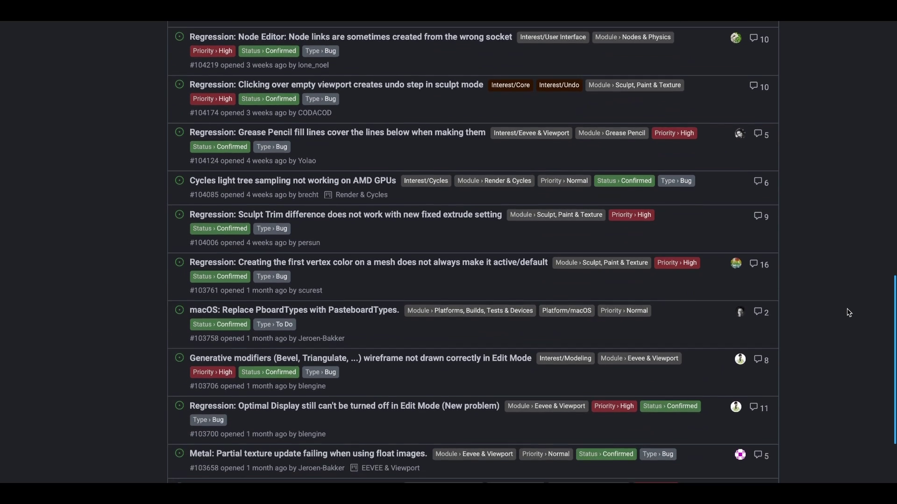
scroll(849, 313, down, 4)
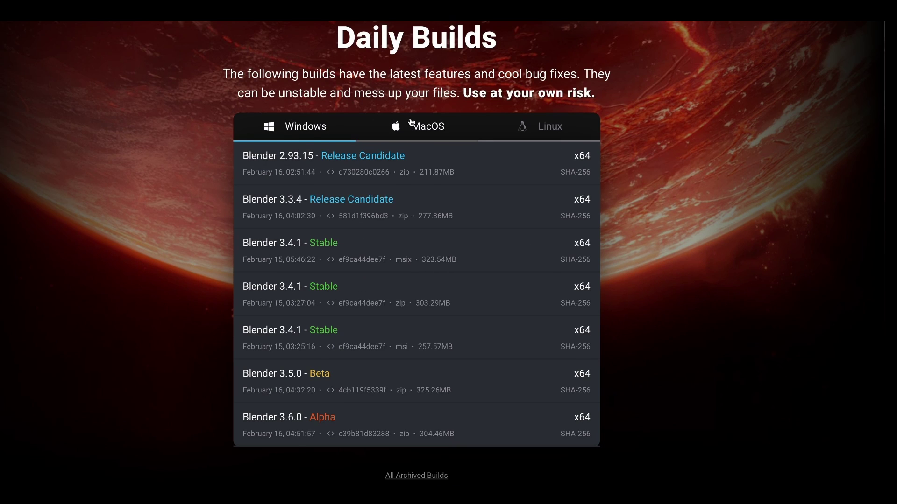
- Show the macOS and Linux daily builds, then open the 3.6 Nodes & Physics release notes
click(412, 122)
click(567, 124)
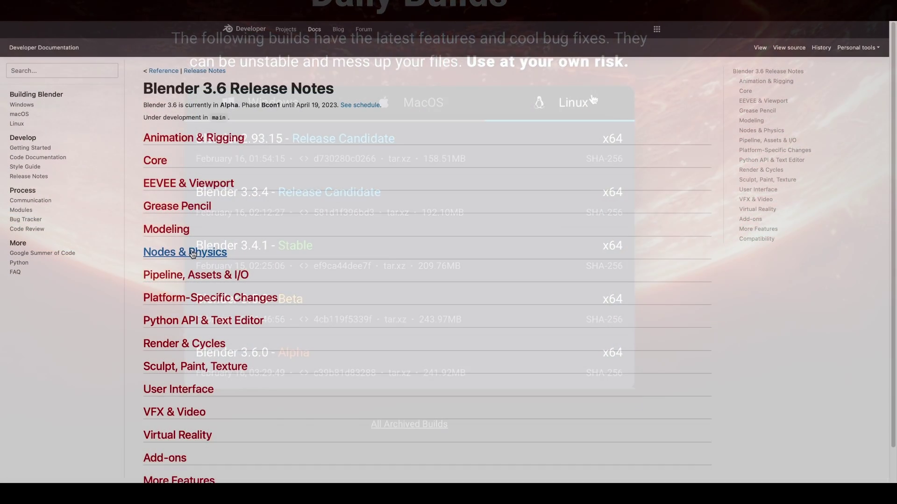
click(193, 252)
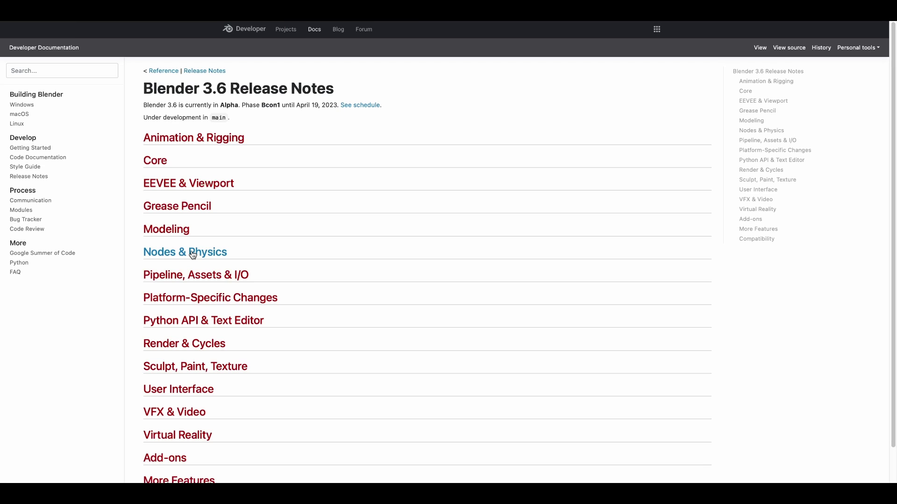
click(192, 255)
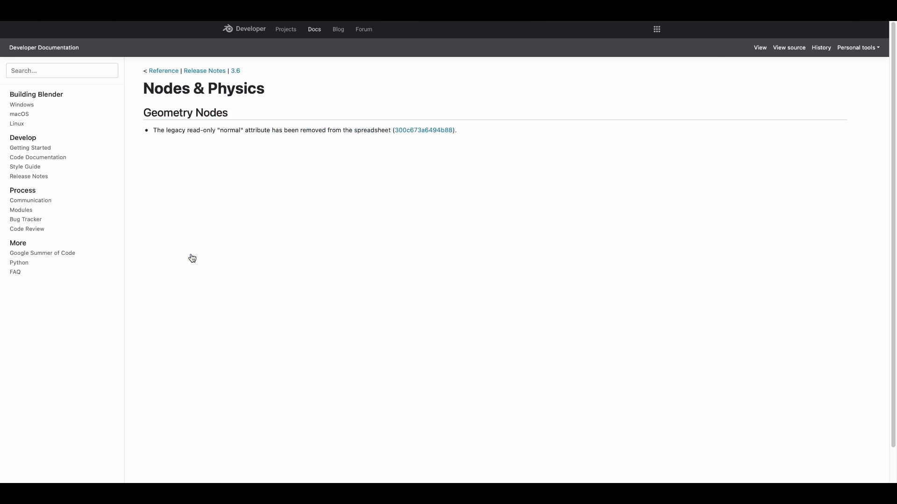
scroll(192, 259, left, 5)
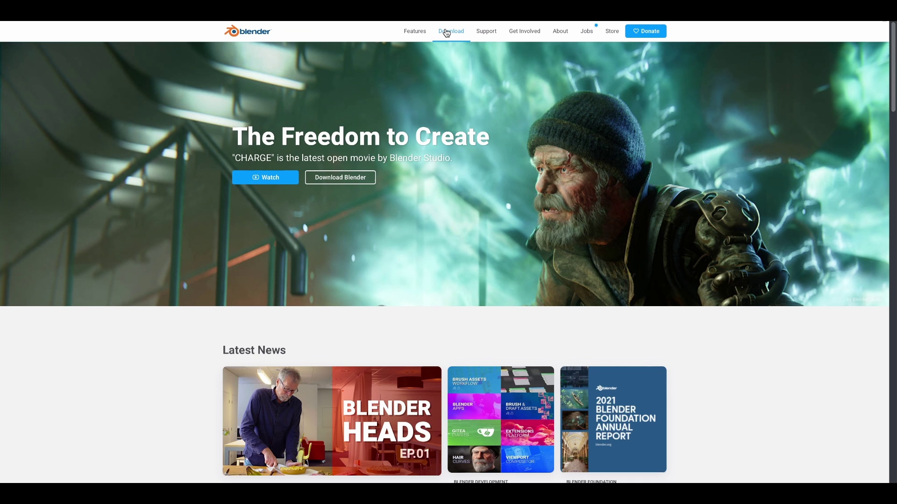
- Go to Download, open the experimental builds and show the Windows, macOS and Linux builds
click(446, 33)
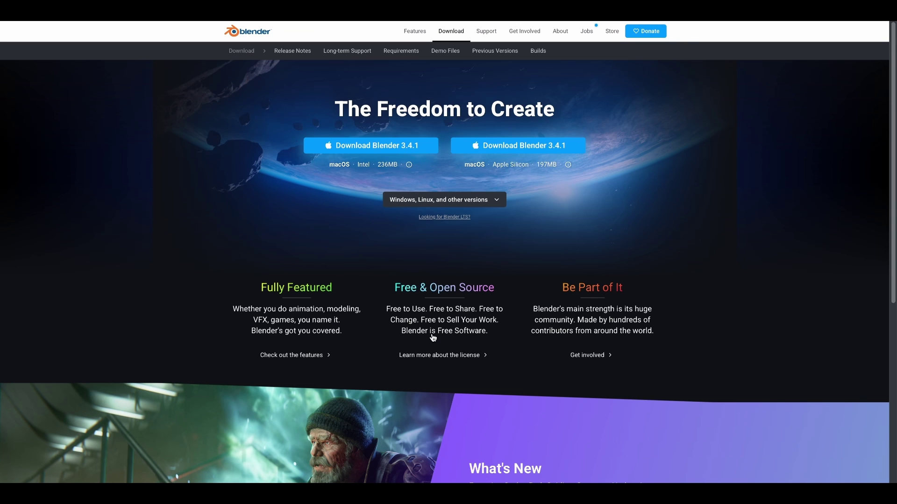
scroll(433, 337, down, 10)
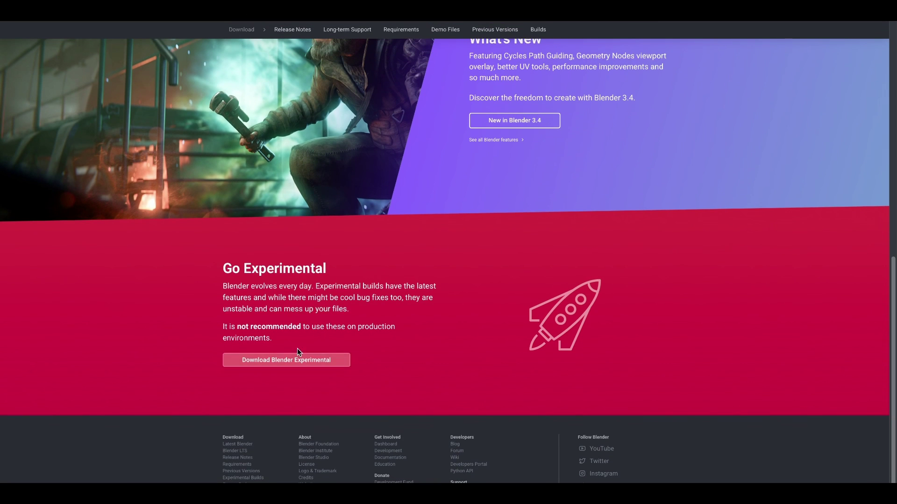
click(276, 364)
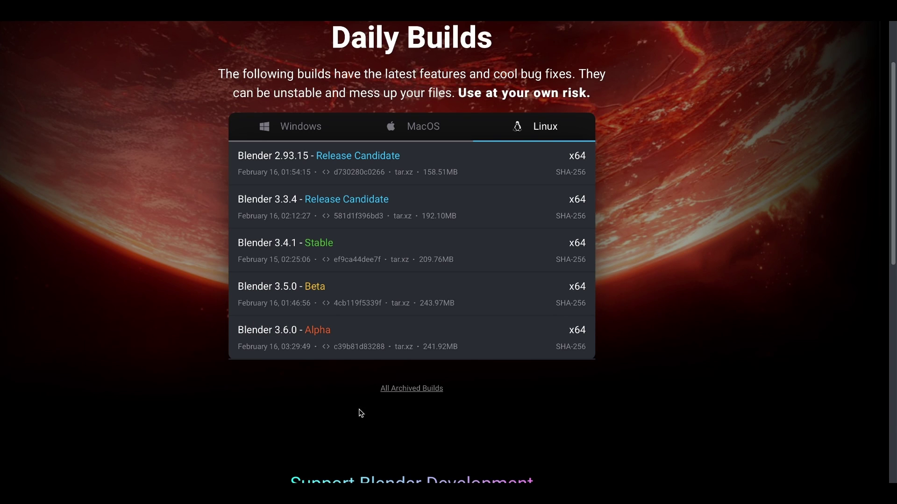
click(287, 125)
click(405, 132)
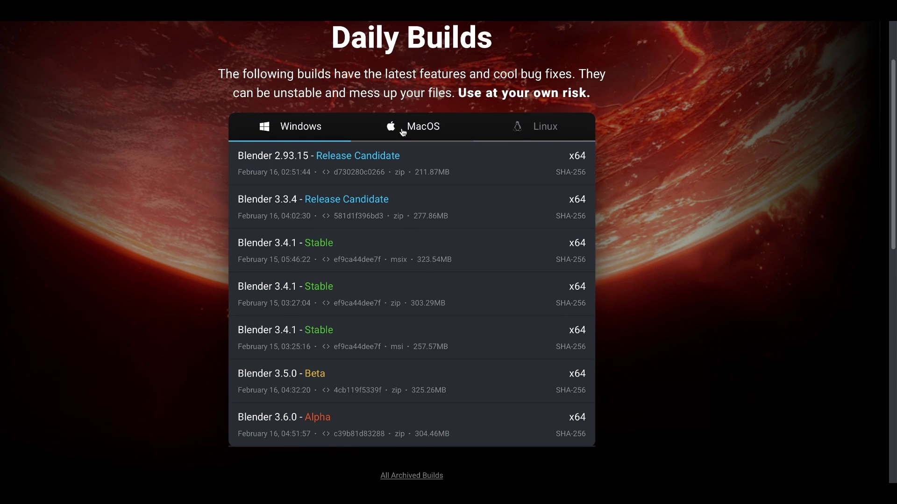
click(509, 135)
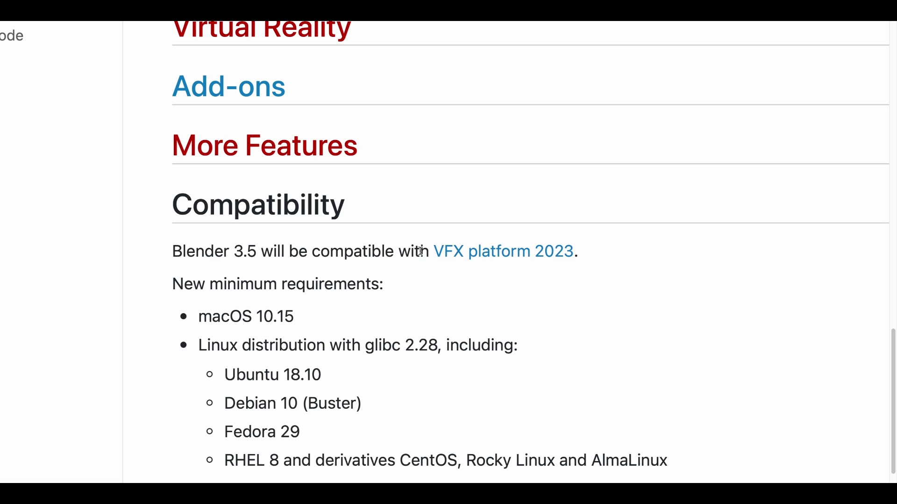
- Open the VFX Platform 2023 reference, then blend Ellie fully into 'Ellie face excited'
click(575, 252)
scroll(632, 245, down, 5)
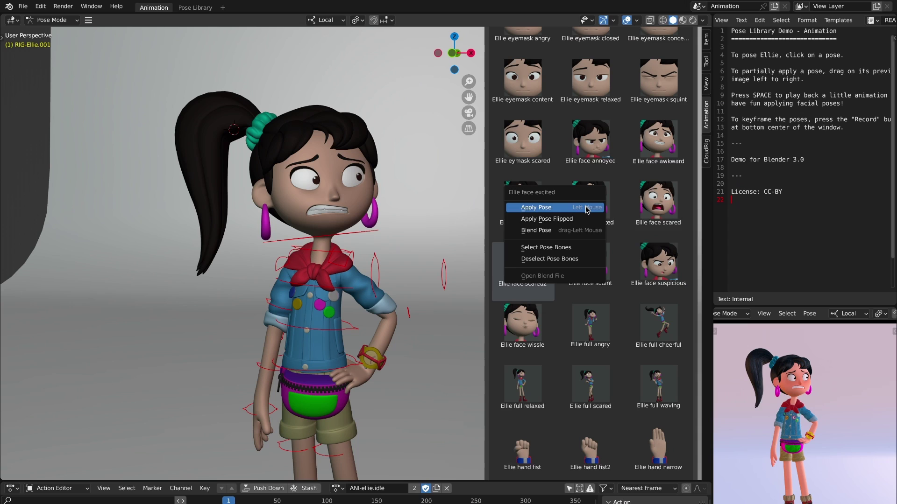
click(572, 230)
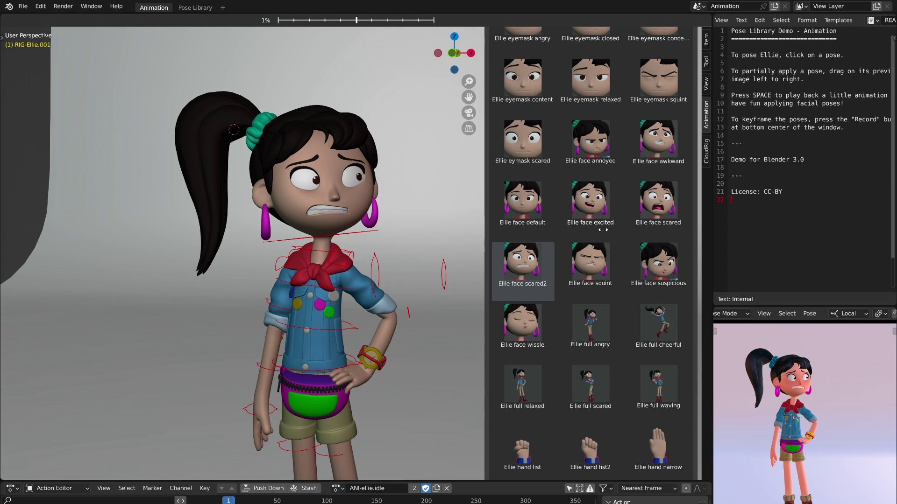
drag(602, 231, 114, 249)
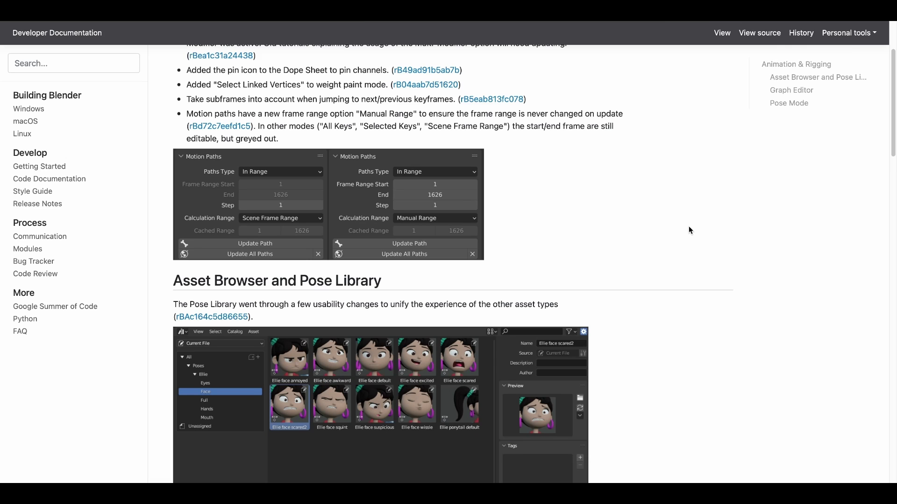
- Scroll the Pose Library notes down to the list of removed viewport options
scroll(688, 226, down, 2)
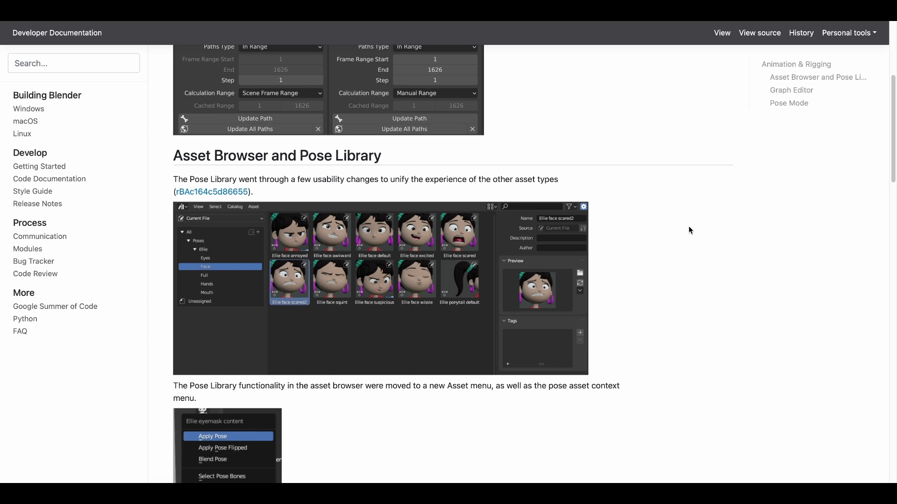
scroll(689, 227, down, 3)
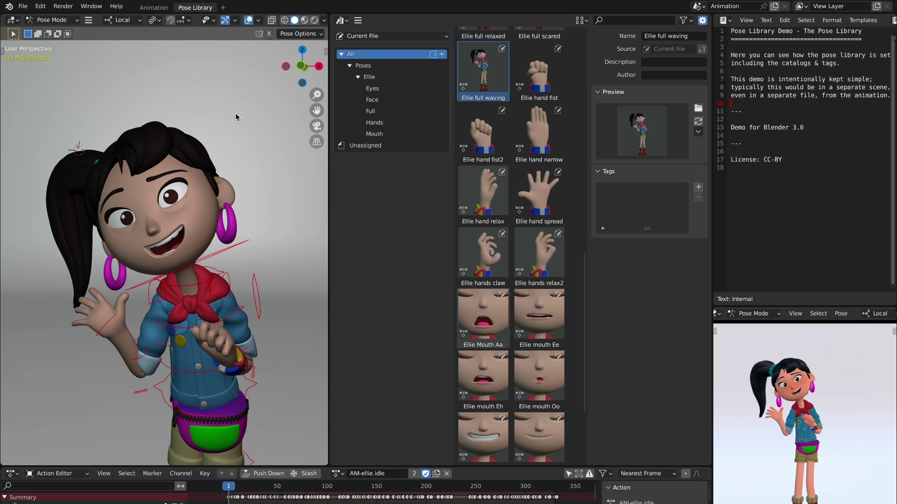
- Clear Ellie's user transforms and create a pose asset from the current pose
right_click(215, 181)
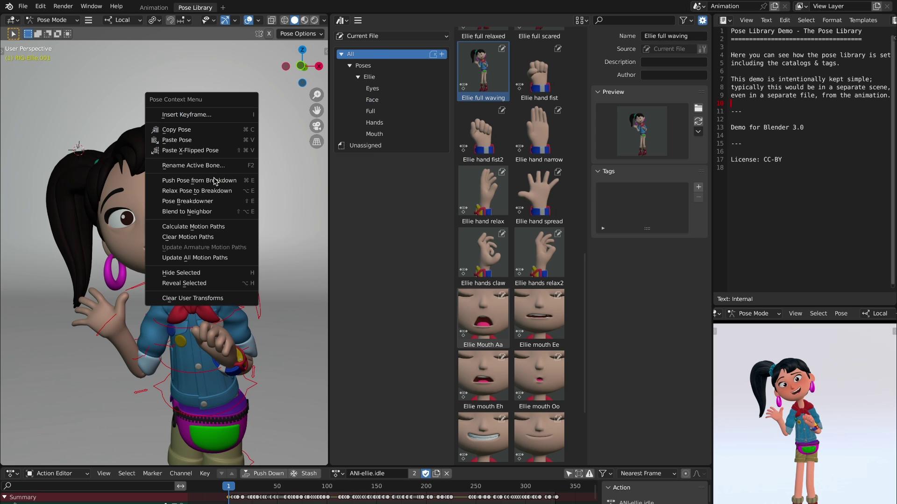
click(206, 298)
click(358, 20)
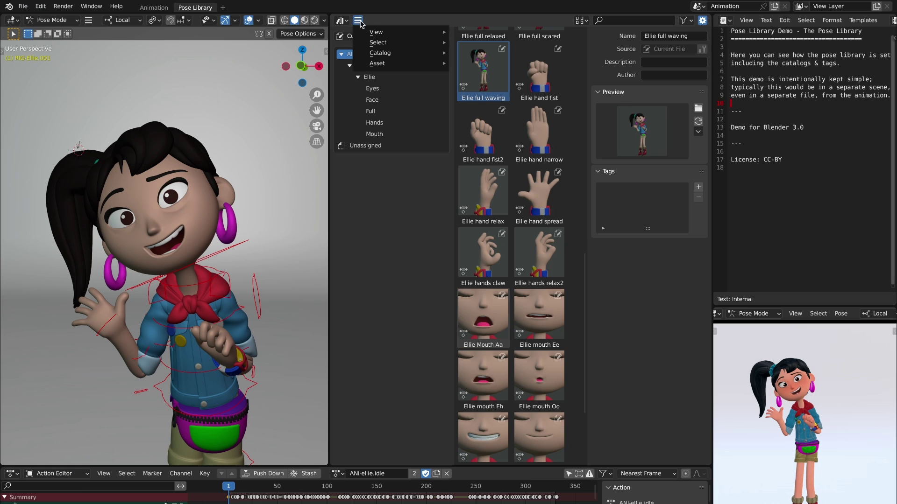
mouse_move(389, 63)
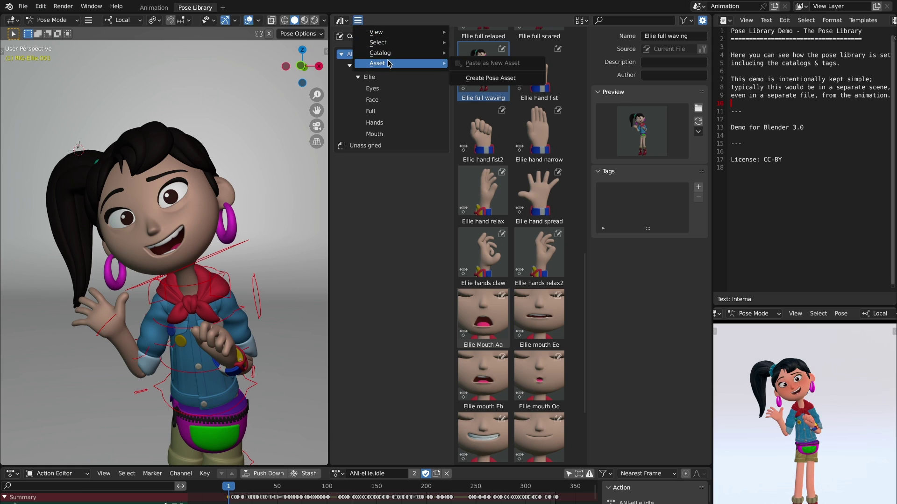
click(491, 77)
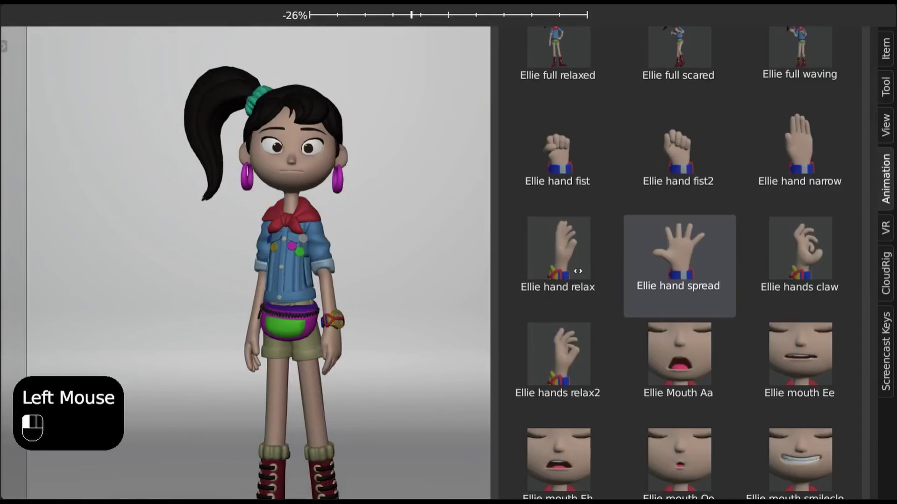
- Blend the 'Ellie hand spread' and 'Ellie face scared' poses onto Ellie, then box-select the curve's rising keys
drag(682, 271, 626, 291)
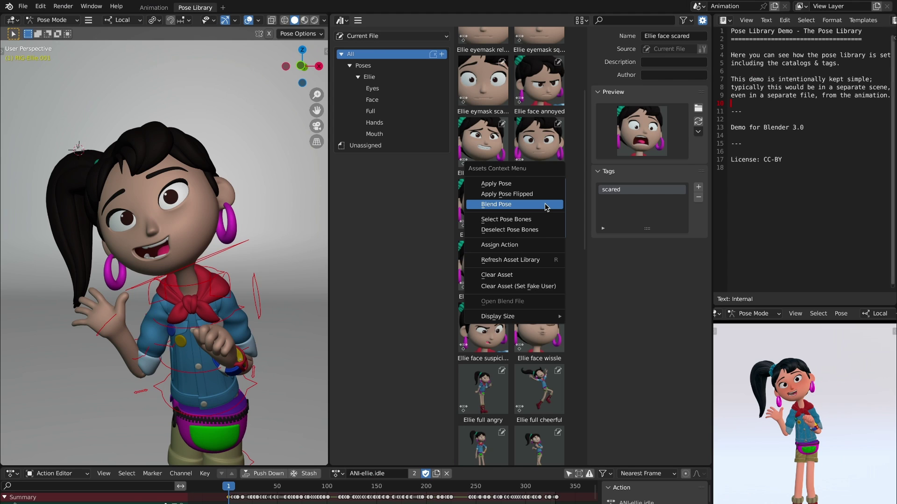
click(544, 204)
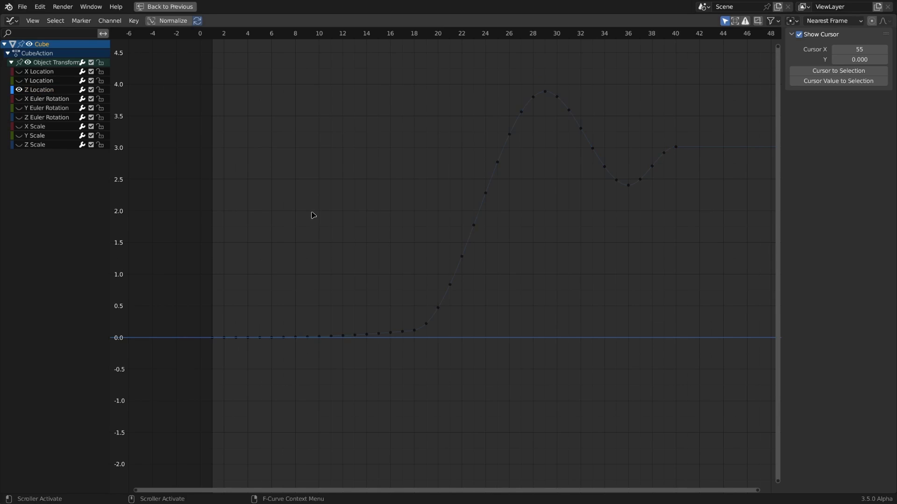
drag(298, 205, 503, 360)
- Apply the Ease slider operator to the selected keys on the Z Location curve's rise
click(134, 21)
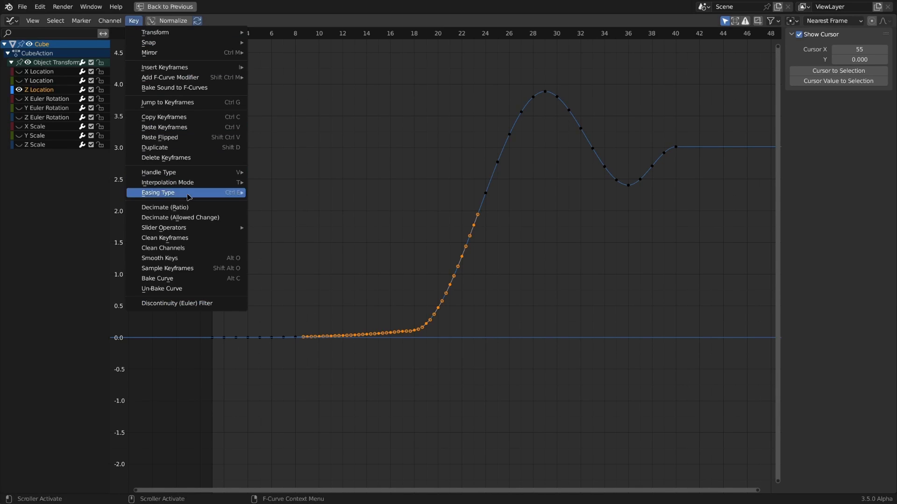
mouse_move(193, 228)
click(322, 258)
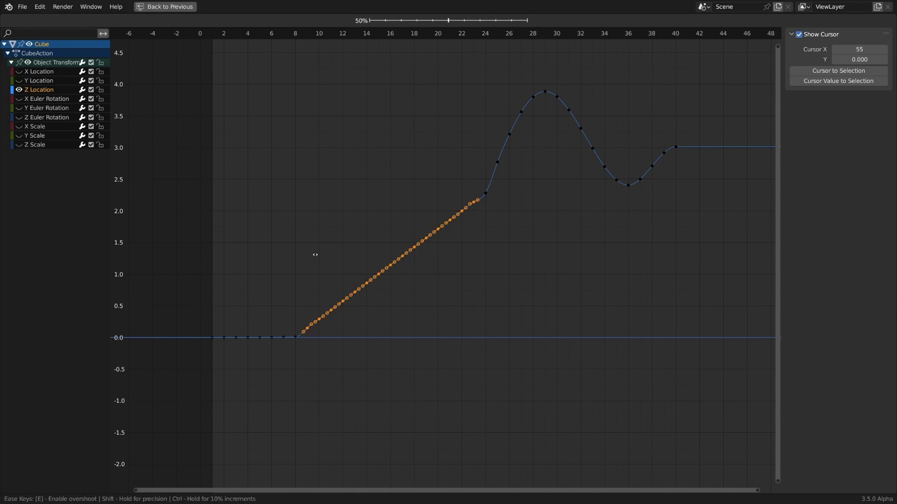
click(256, 254)
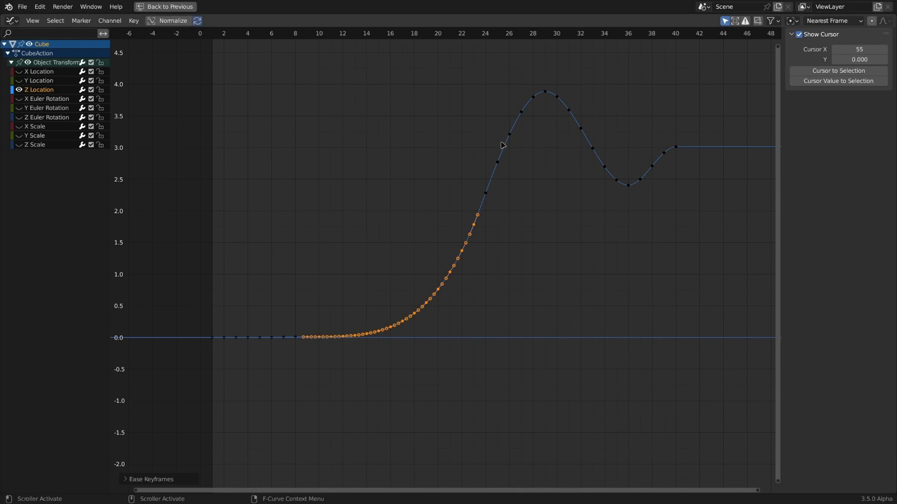
- Select the keyframes around the curve's peak and ease them too
mouse_move(458, 87)
mouse_down()
mouse_move(475, 130)
mouse_move(549, 240)
mouse_up()
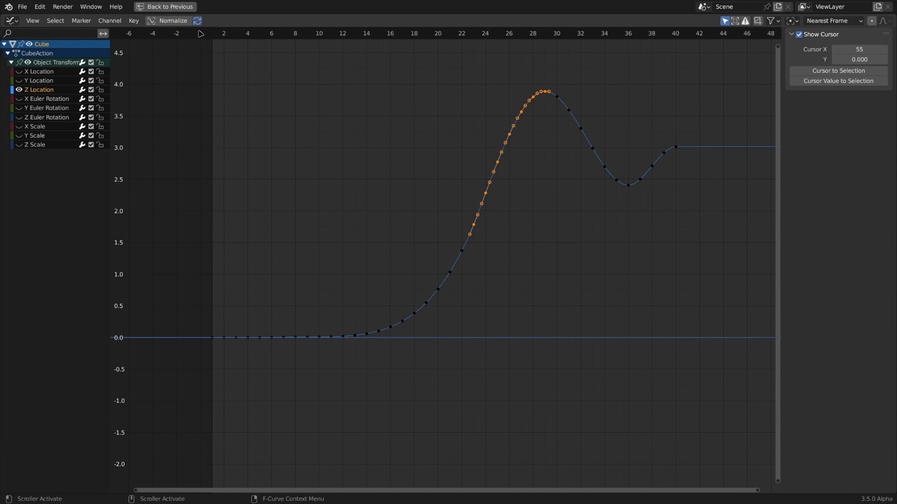
click(135, 22)
mouse_move(210, 228)
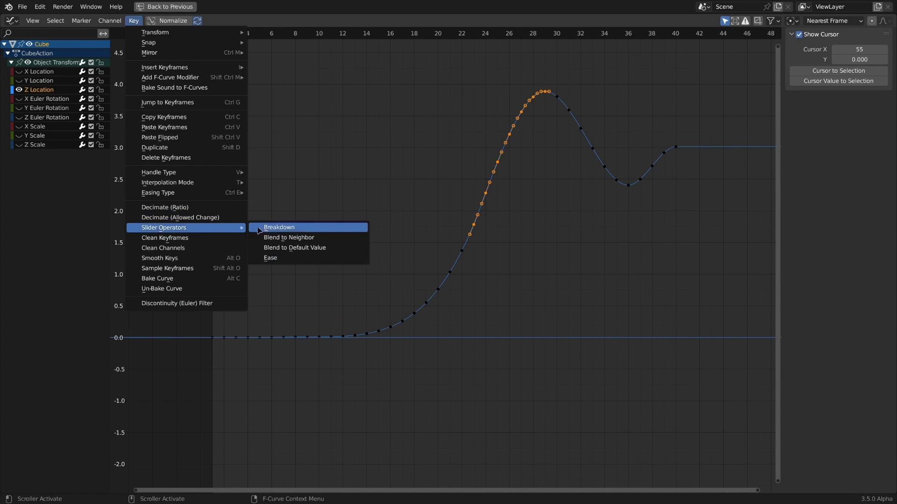
click(276, 258)
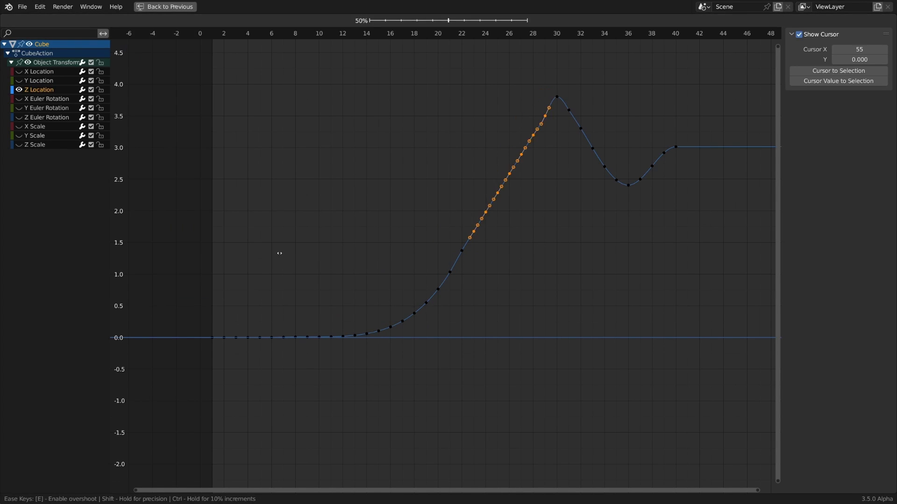
click(310, 253)
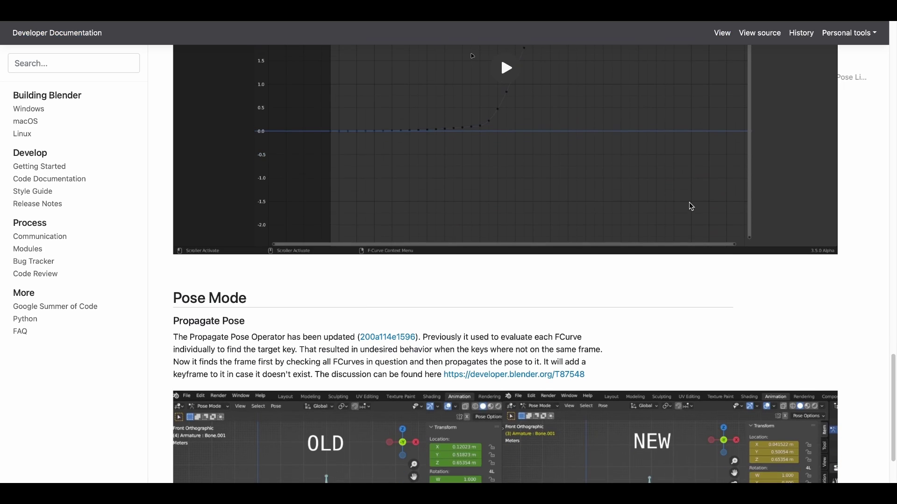
- Scroll through the 3.5 Pipeline notes and the archived OBJ importer patch summary
scroll(692, 207, down, 3)
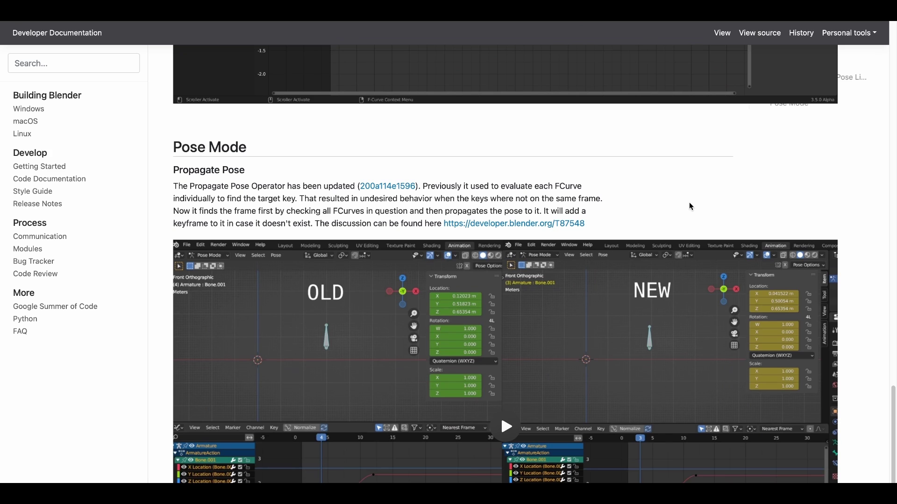
scroll(692, 206, down, 3)
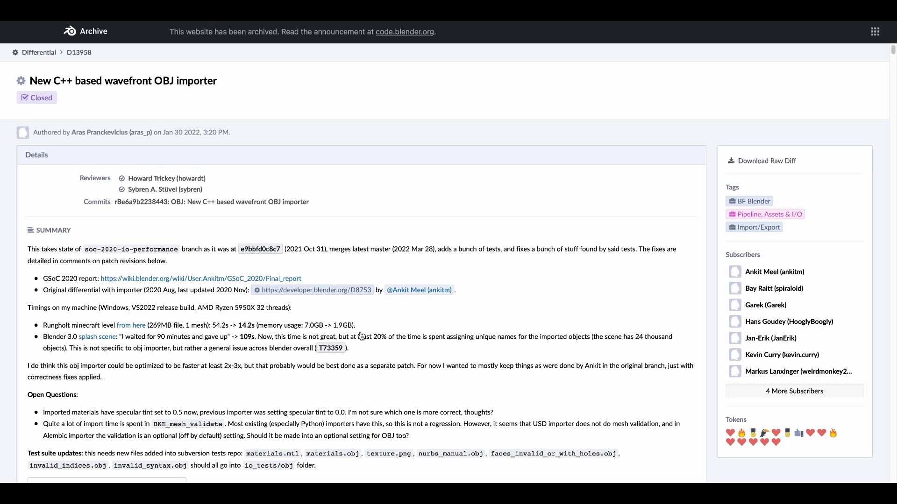
scroll(361, 336, down, 3)
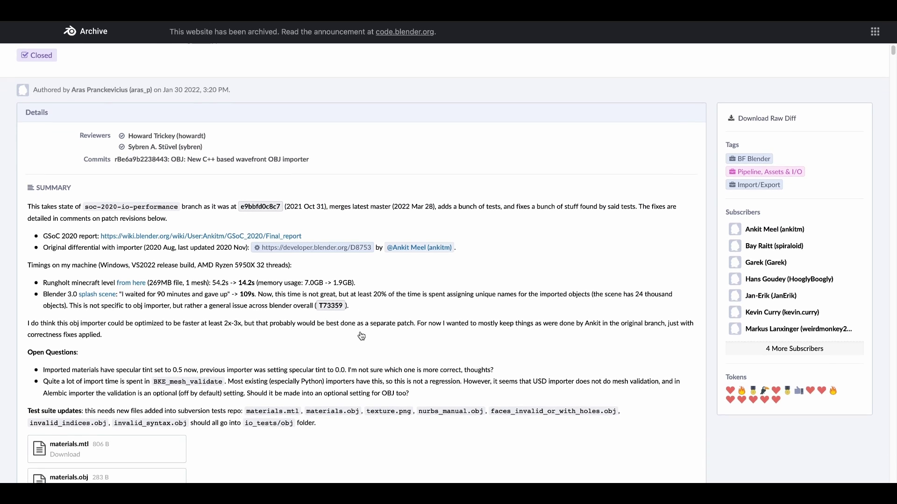
scroll(361, 336, down, 2)
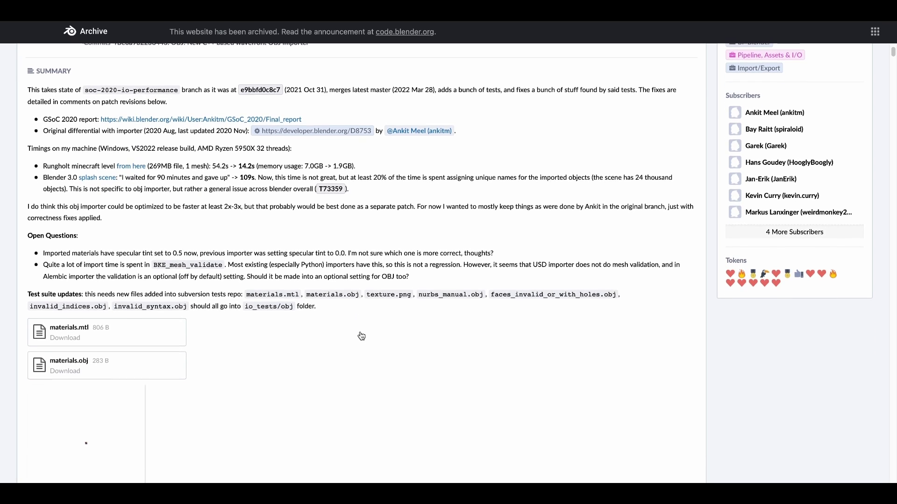
scroll(361, 336, up, 4)
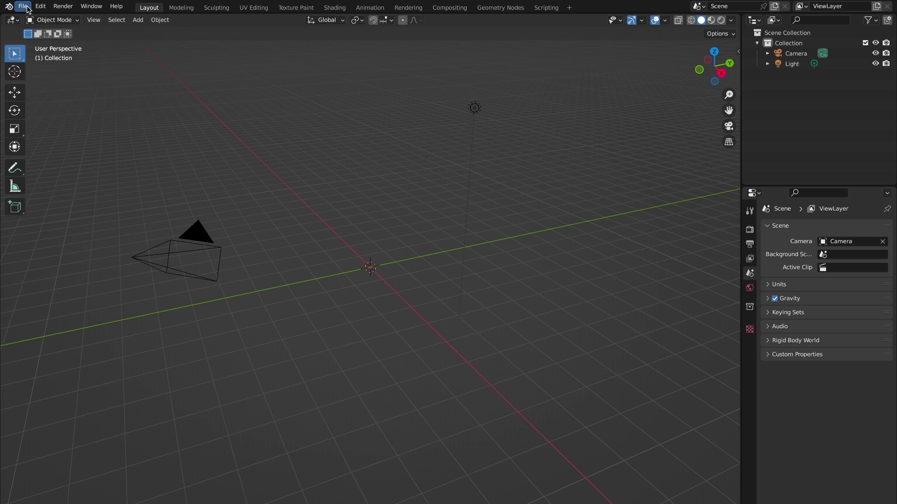
- Import the obj_polyline_example Wavefront OBJ file from the Documents folder
click(22, 6)
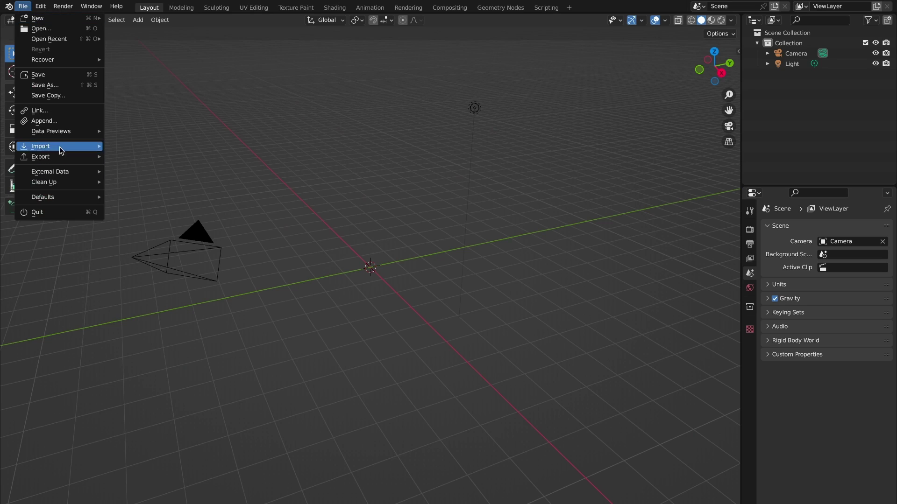
mouse_move(60, 146)
click(154, 199)
click(215, 213)
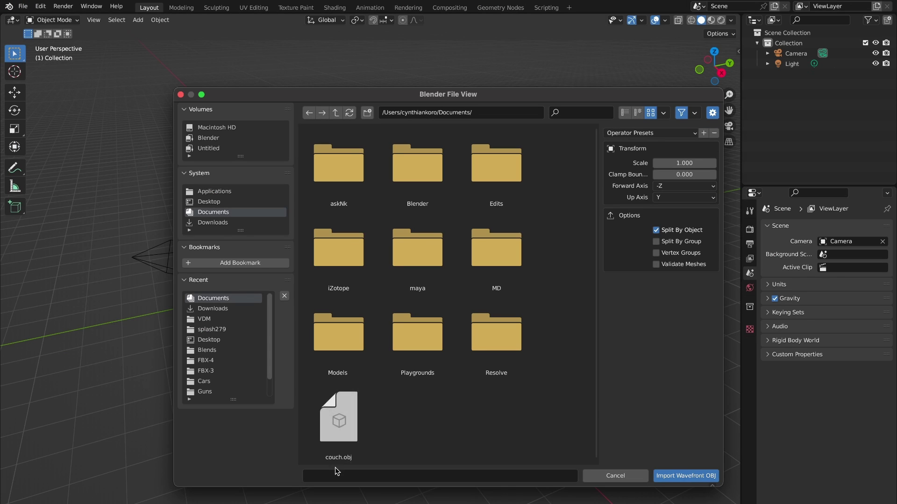
click(339, 421)
key(Return)
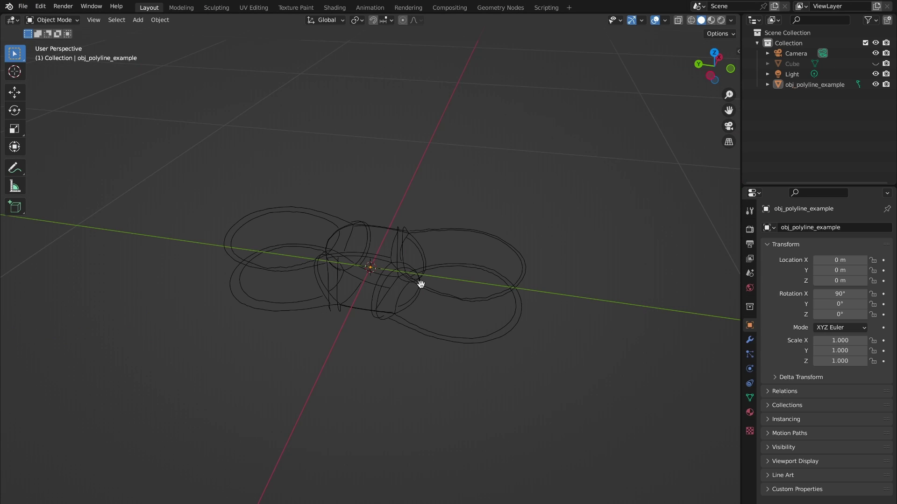
- Select the imported polyline object and enter Edit Mode to inspect its vertices
scroll(420, 282, up, 5)
middle_drag(366, 324, 314, 317)
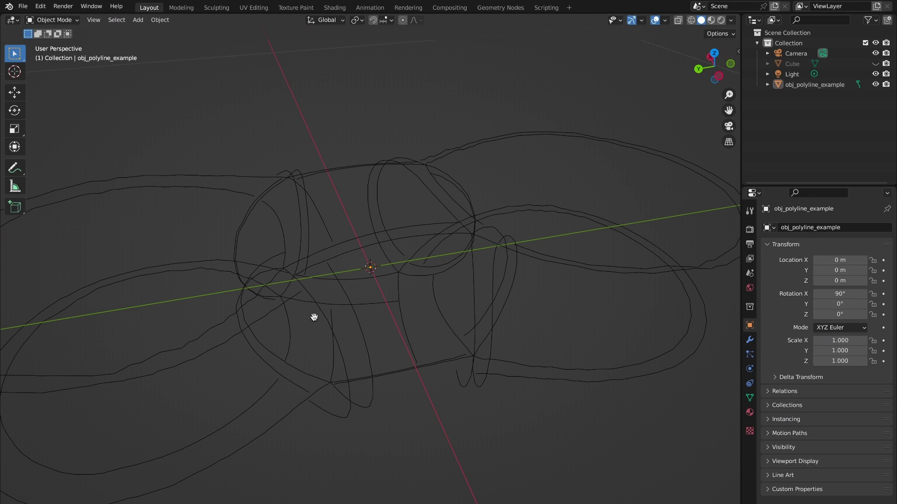
click(326, 320)
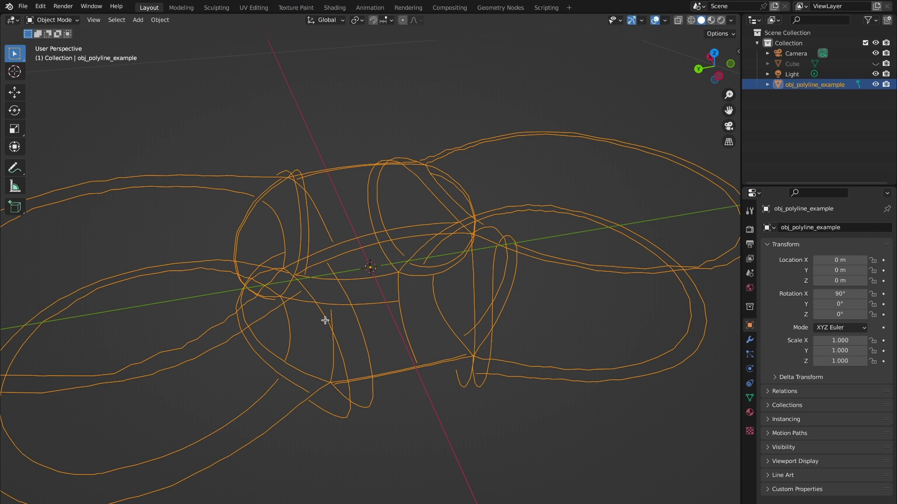
key(Tab)
middle_drag(385, 397, 657, 350)
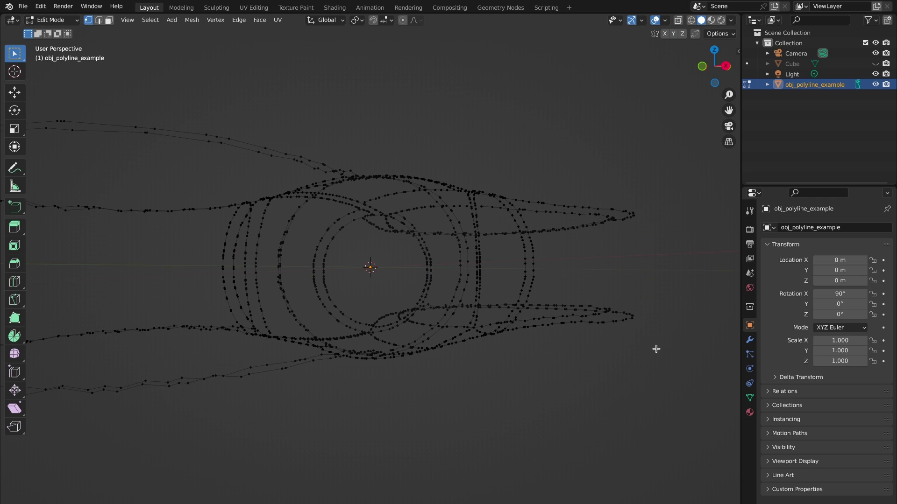
ctrl+middle_drag(516, 349, 526, 262)
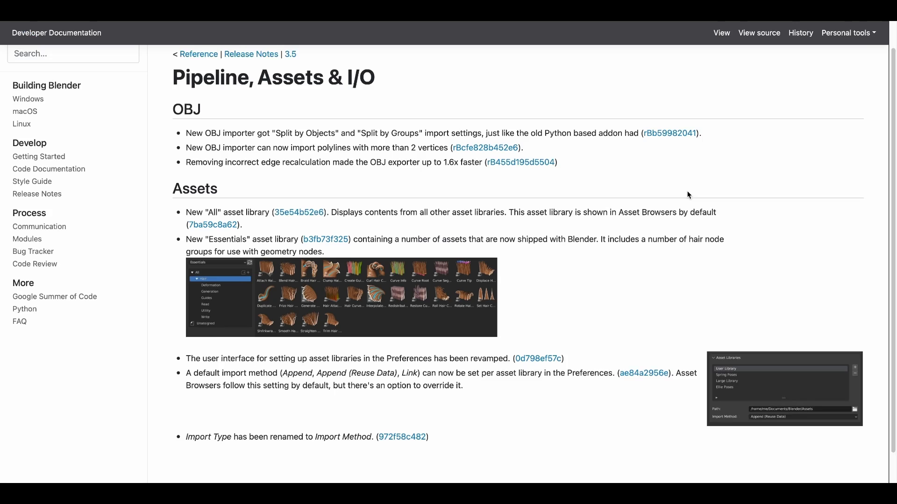
- Scroll the release notes to the OBJ and Assets sections
scroll(687, 194, down, 3)
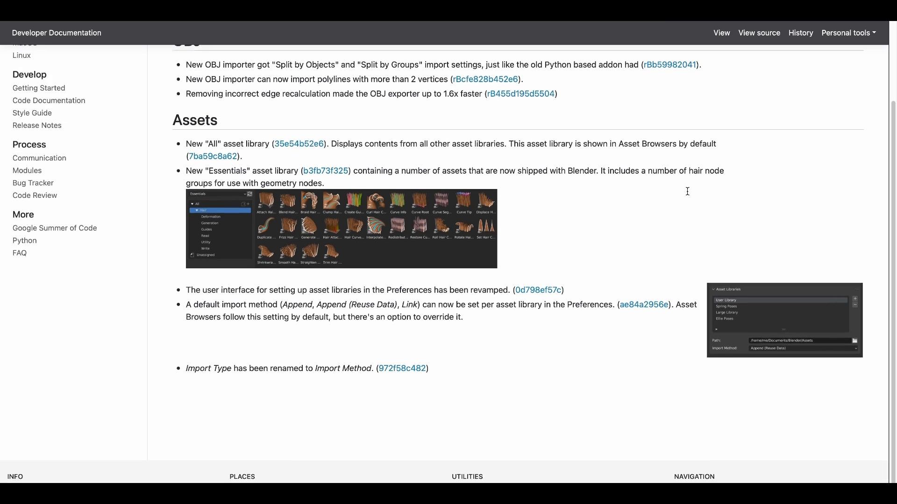
scroll(687, 192, up, 3)
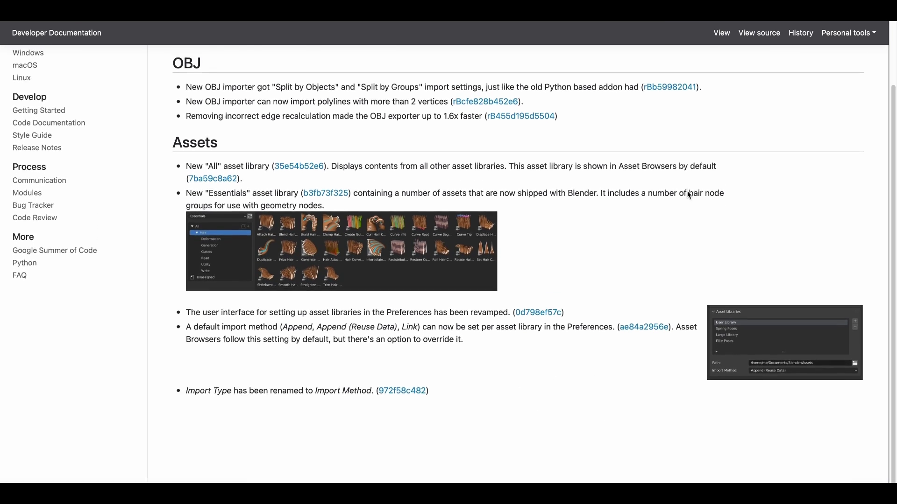
scroll(688, 195, up, 3)
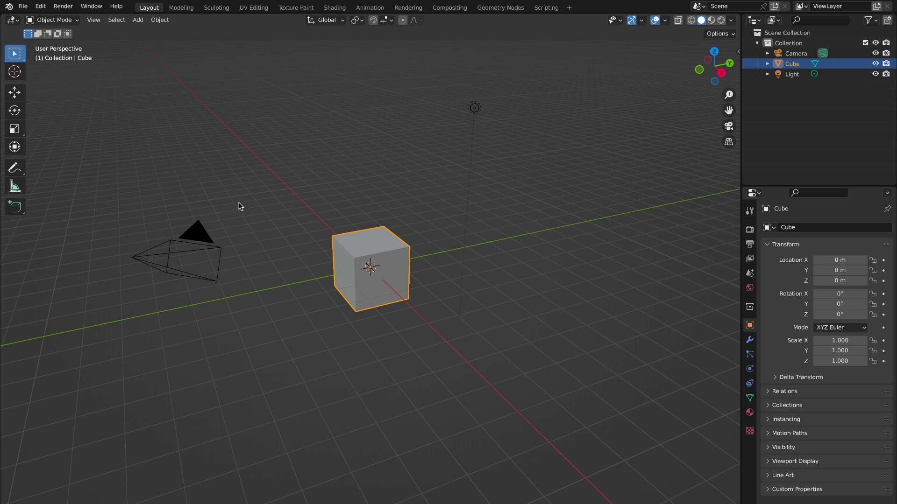
- Open Edit > Preferences to check the Asset Libraries file paths
click(40, 6)
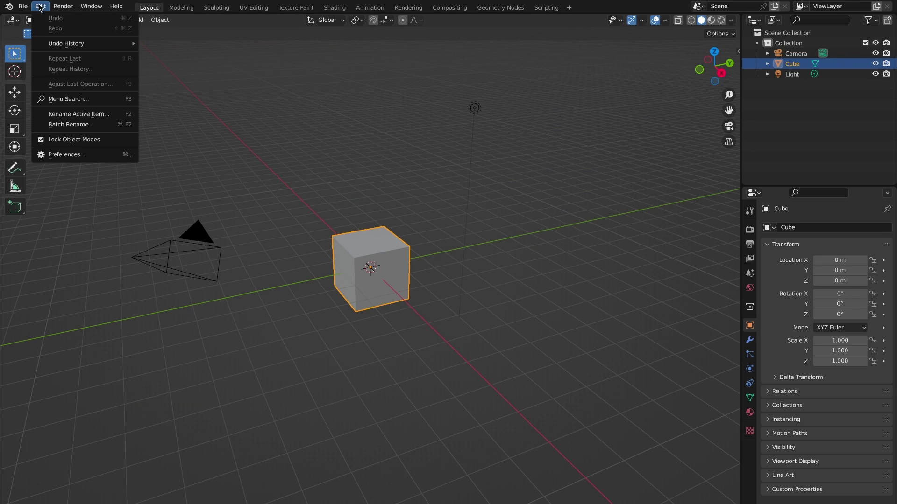
click(89, 154)
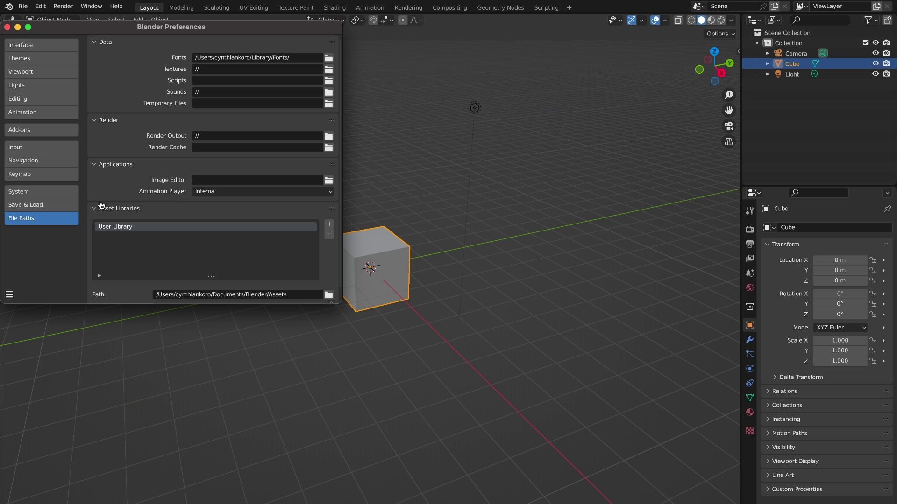
- Close Preferences and split the viewport, turning the left area into an Asset Browser
click(7, 26)
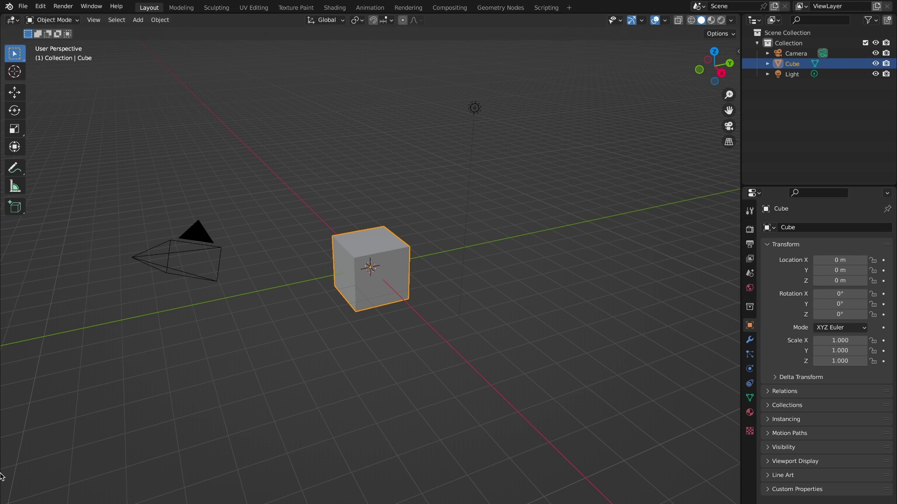
drag(18, 492, 410, 414)
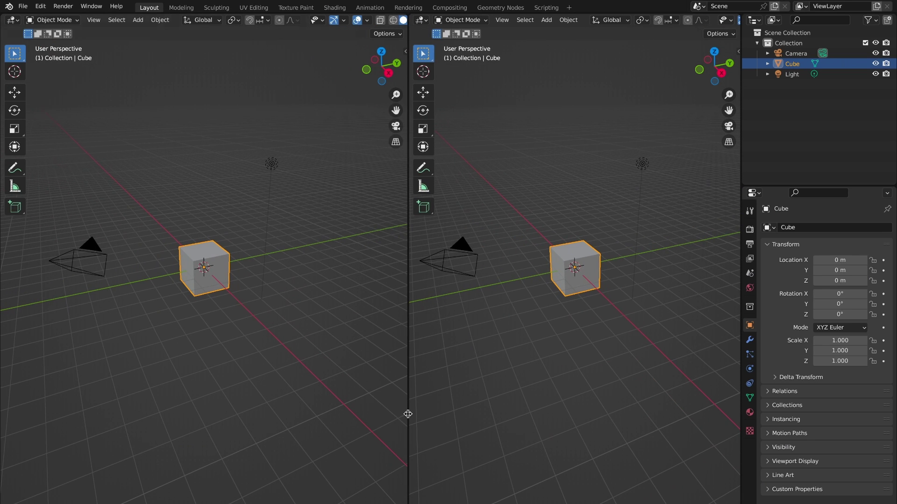
click(12, 20)
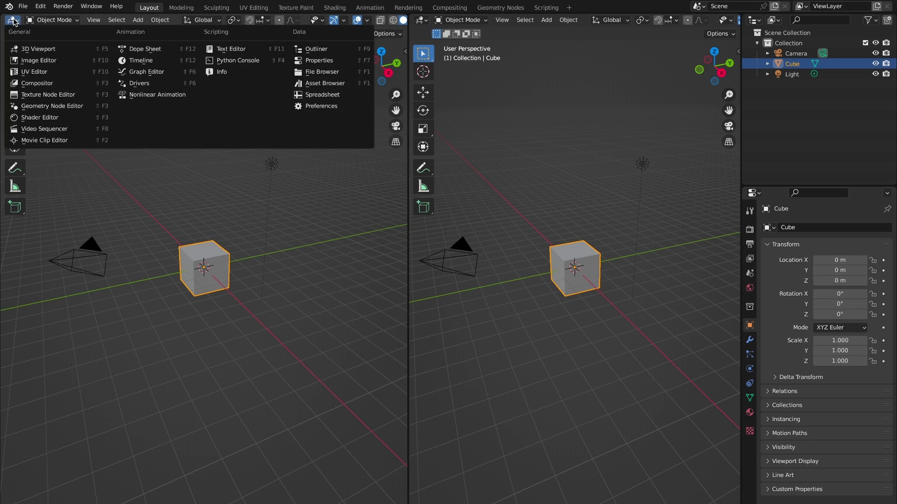
click(323, 83)
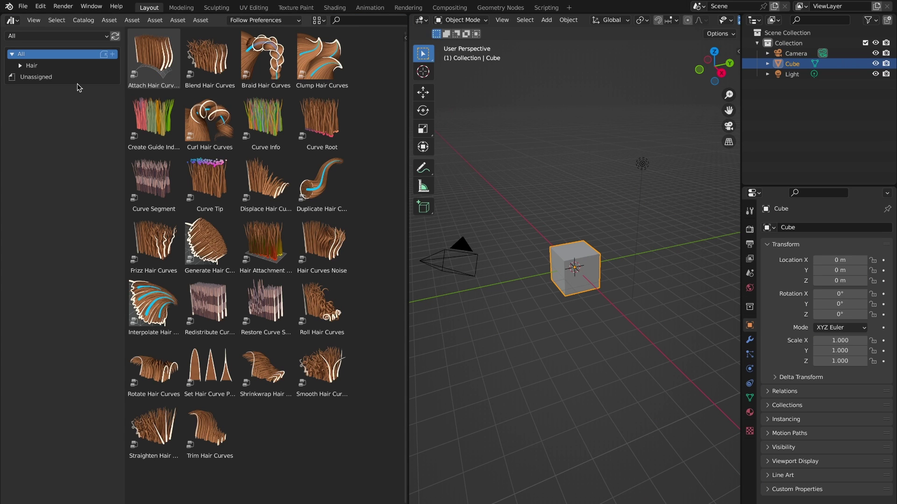
- Switch to the Essentials library and step through the Hair subcatalogs from Deformation to Write
click(21, 66)
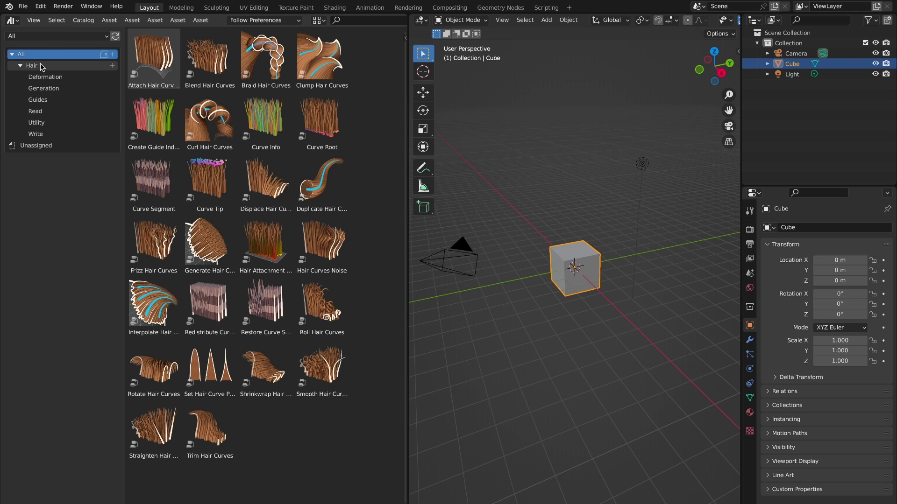
click(55, 36)
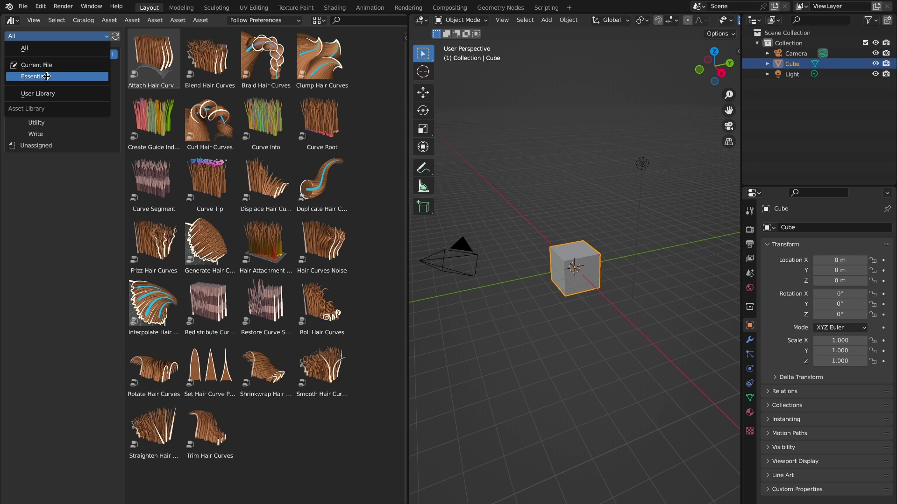
click(47, 76)
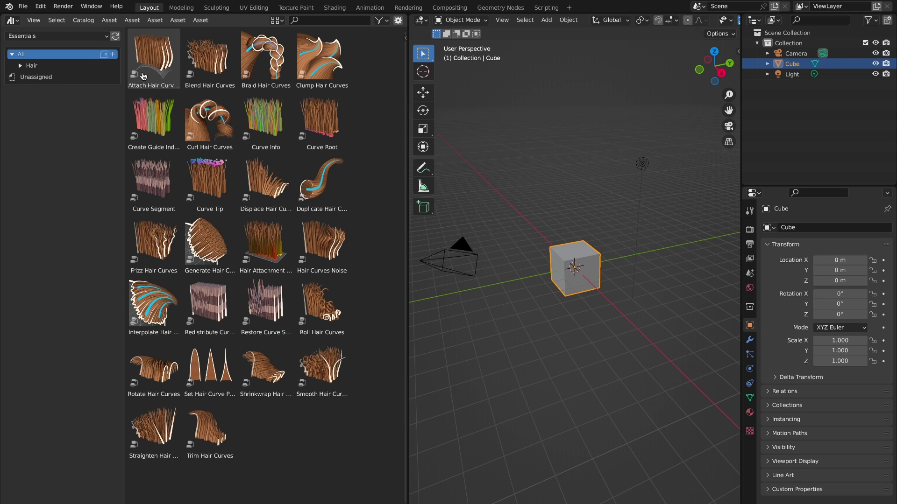
click(20, 66)
click(29, 66)
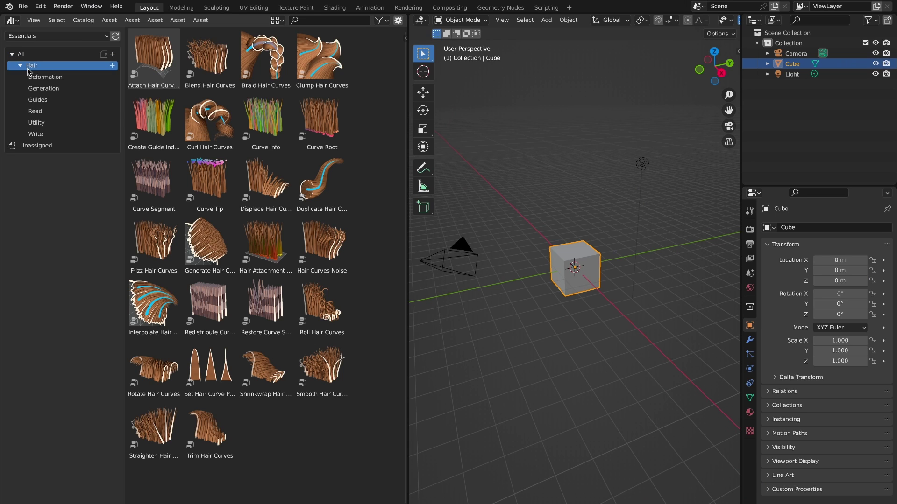
click(35, 77)
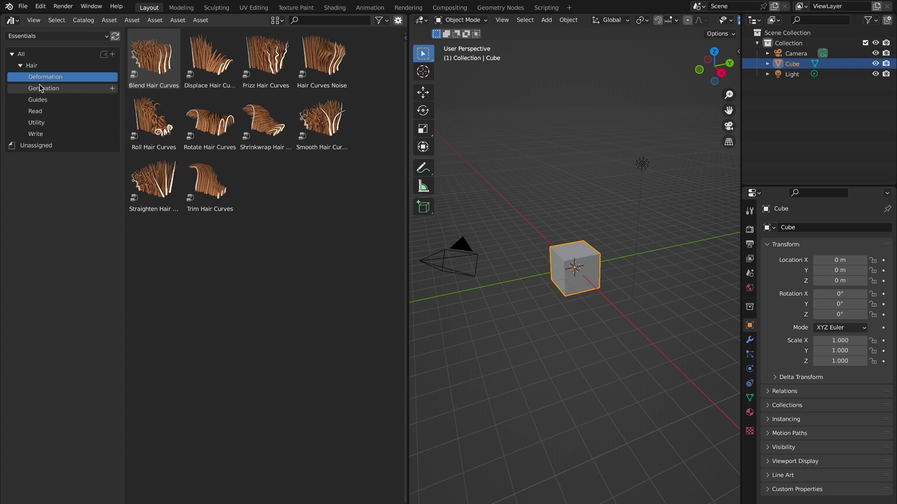
click(40, 88)
click(41, 102)
click(42, 122)
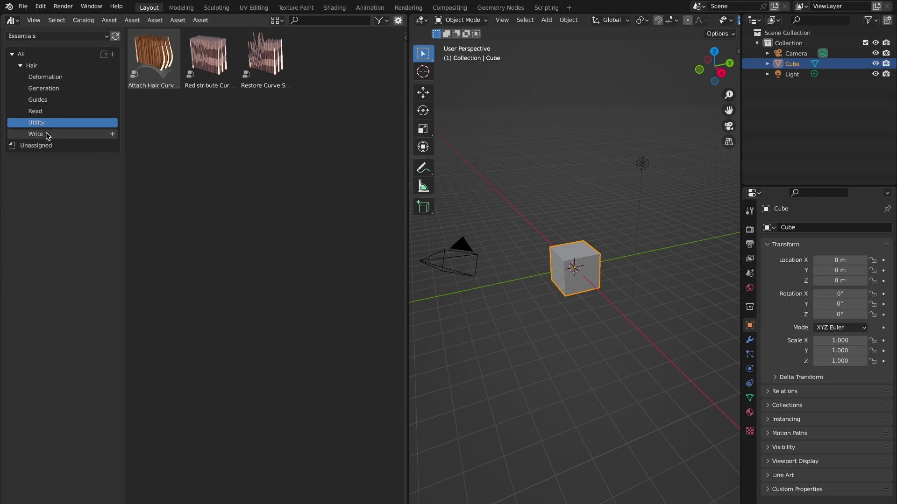
click(46, 133)
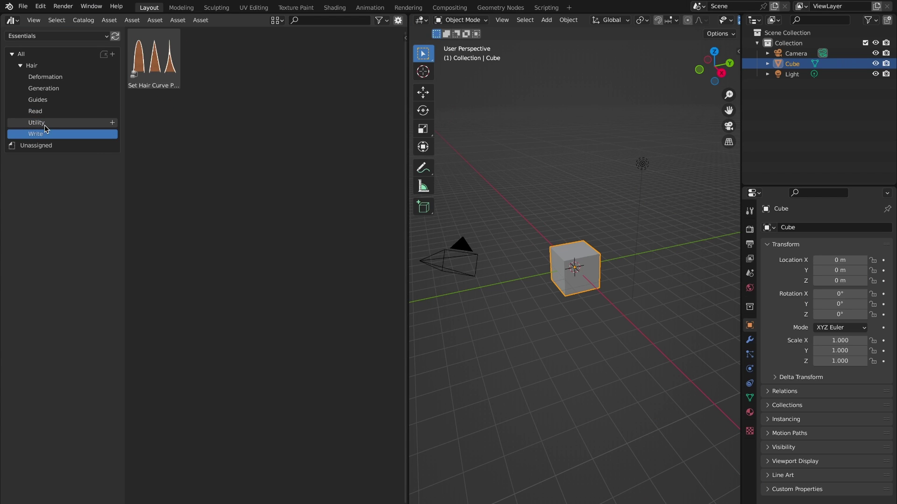
- Turn the cube into a smooth-shaded sphere with Ctrl+2 and apply the subdivision modifier
drag(408, 219, 290, 220)
scroll(505, 275, up, 3)
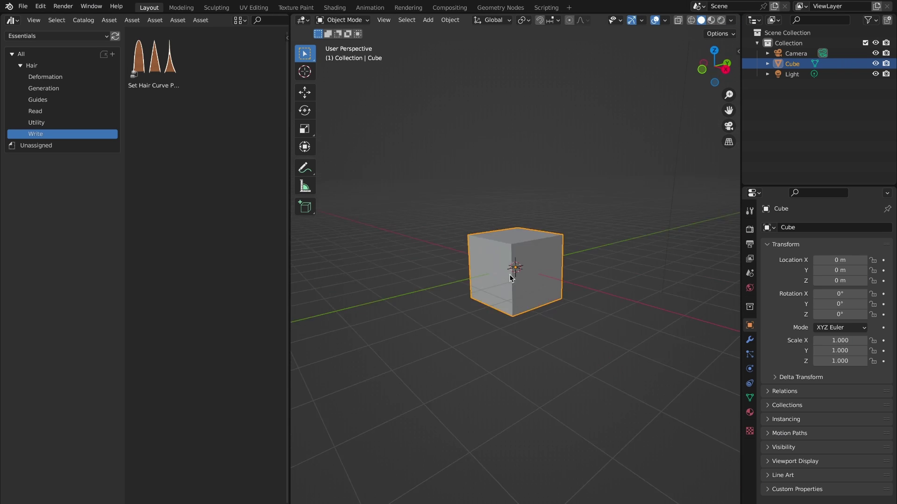
key(ctrl+2)
right_click(509, 275)
click(498, 184)
click(749, 339)
click(862, 245)
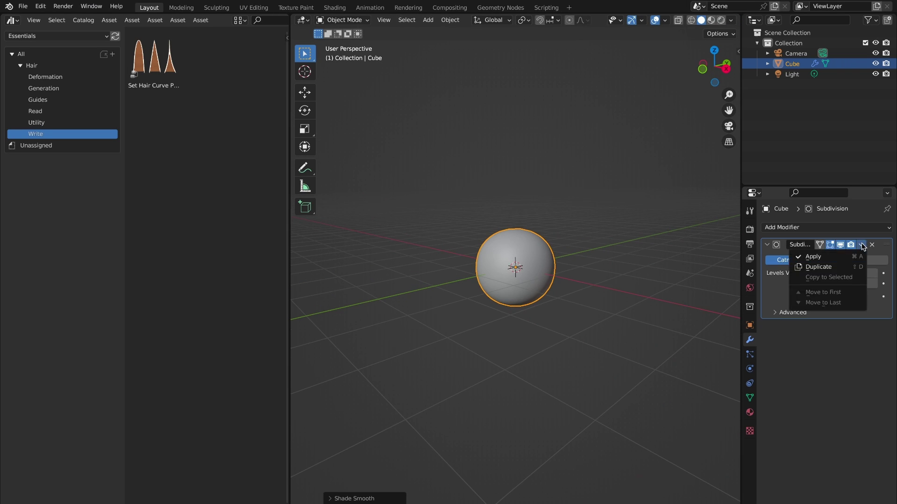
click(813, 256)
- Add a fur setup to the sphere
middle_drag(621, 233, 568, 217)
scroll(567, 217, up, 2)
key(shift+a)
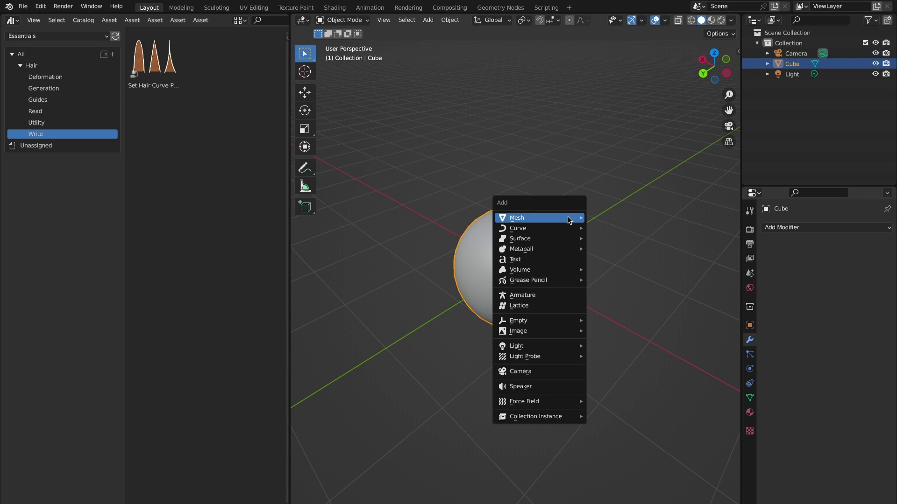
mouse_move(548, 228)
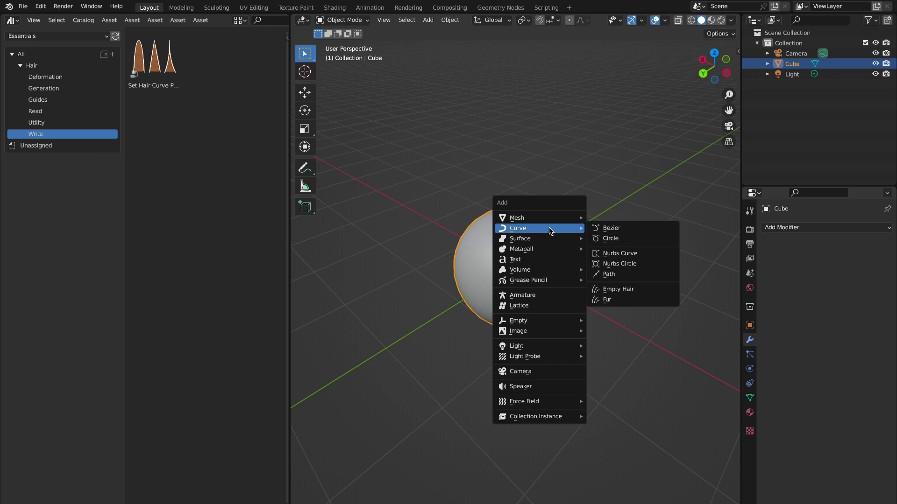
click(615, 299)
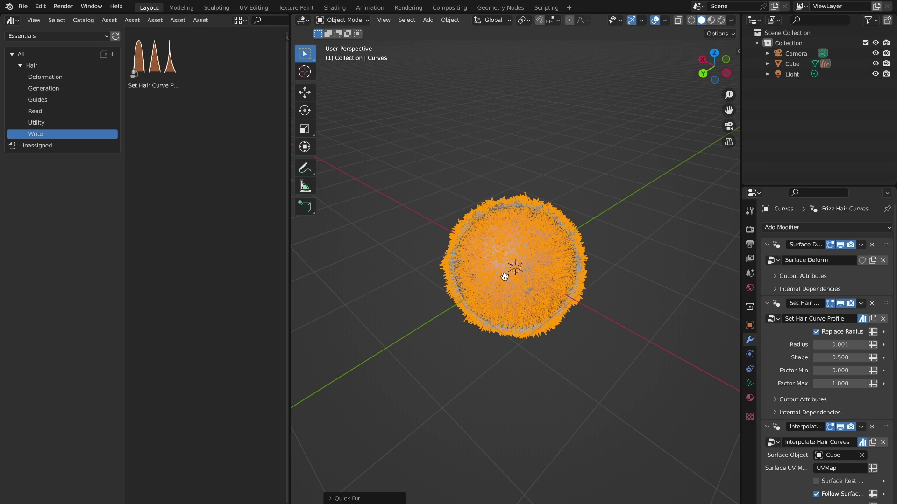
- Inspect the fur ball and list all Hair node assets in the asset browser
scroll(504, 277, up, 3)
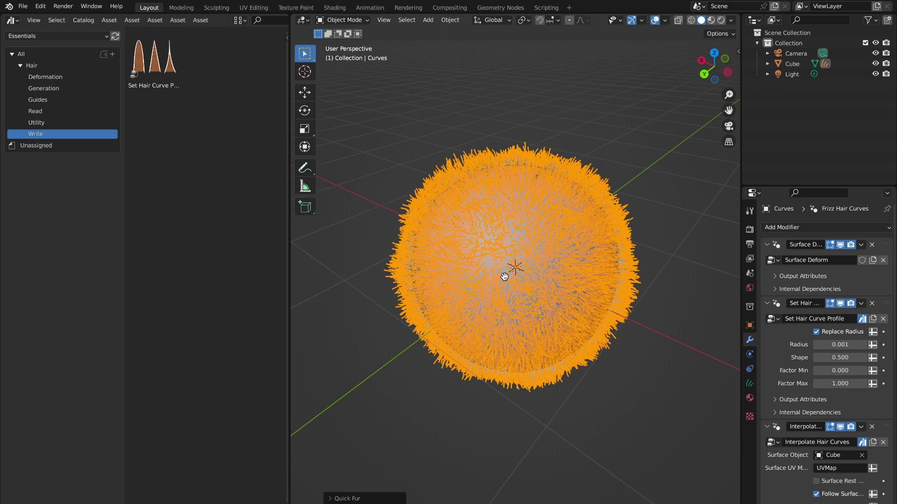
middle_drag(555, 279, 566, 280)
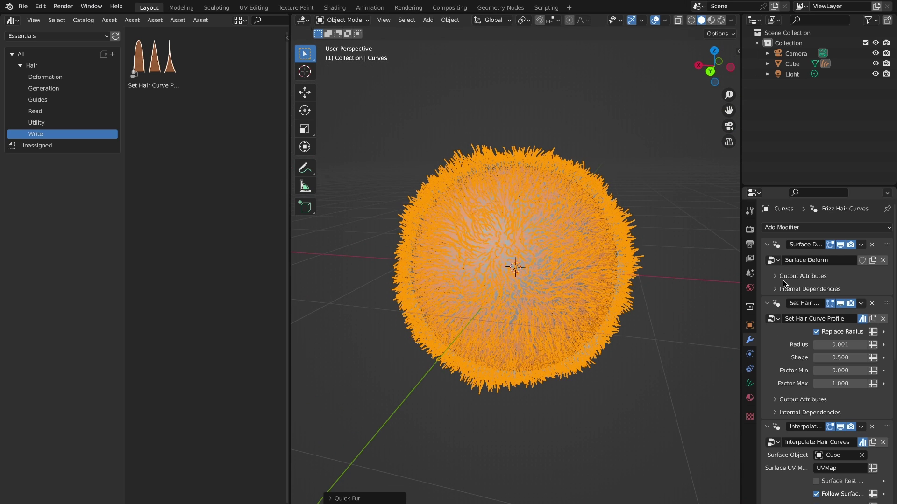
scroll(783, 283, down, 8)
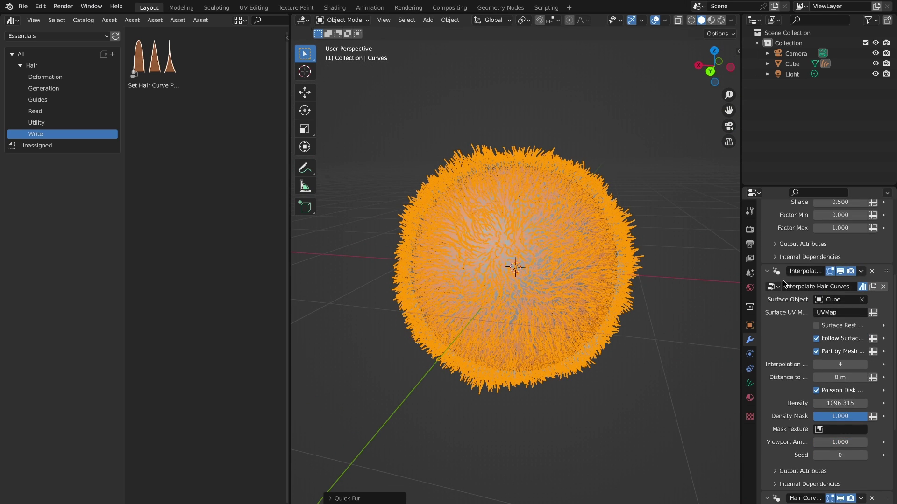
scroll(783, 281, up, 10)
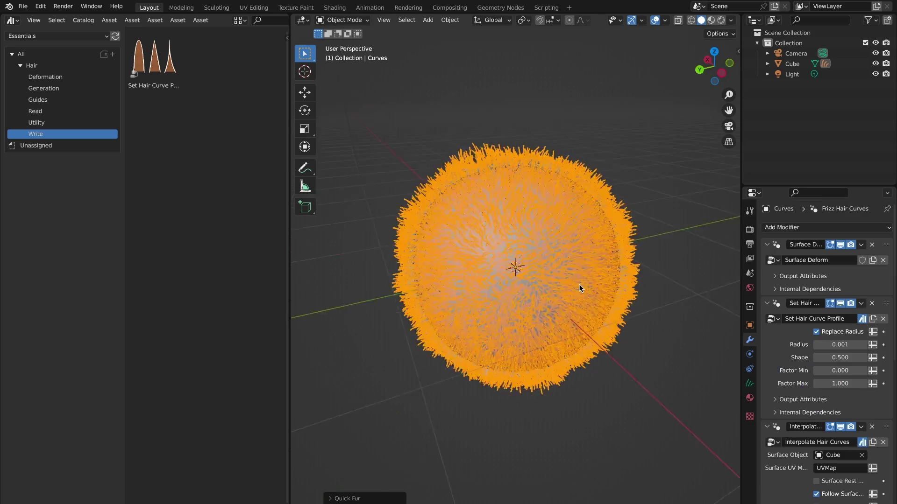
middle_drag(579, 284, 588, 285)
click(50, 66)
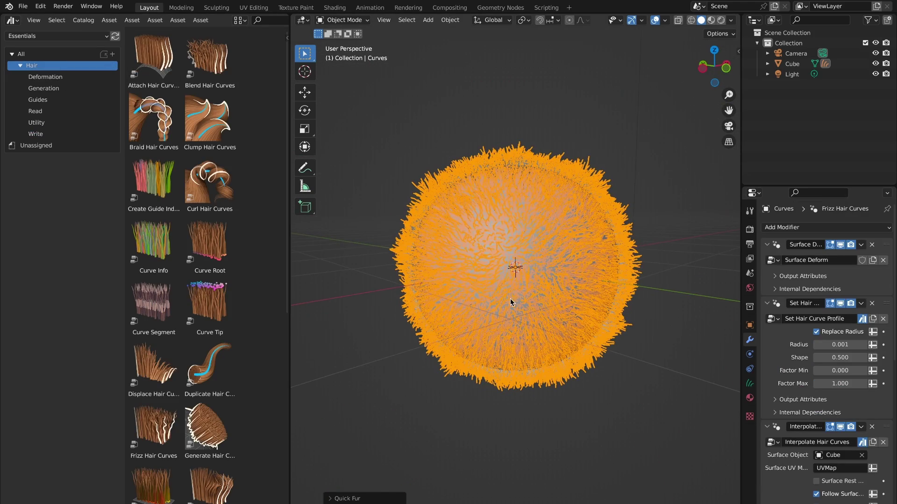
middle_drag(510, 303, 511, 302)
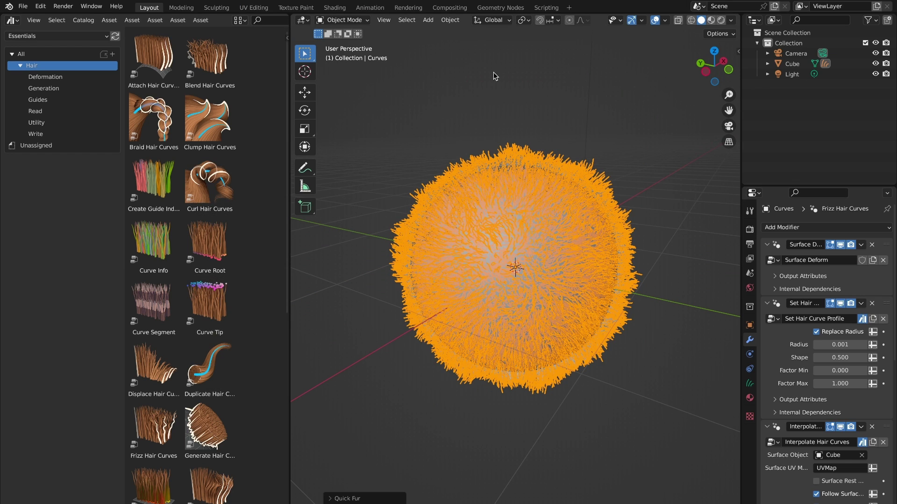
- Delete the fur hair curves object, leaving the bare sphere
click(494, 98)
click(553, 176)
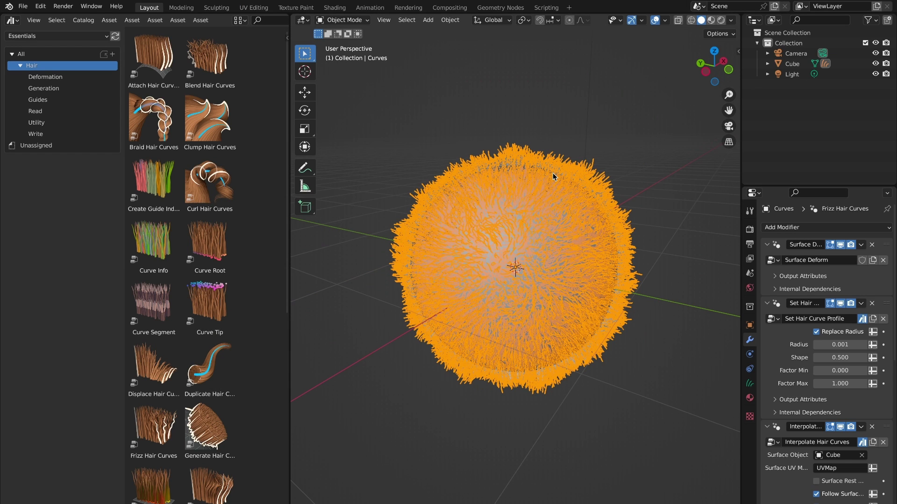
key(x)
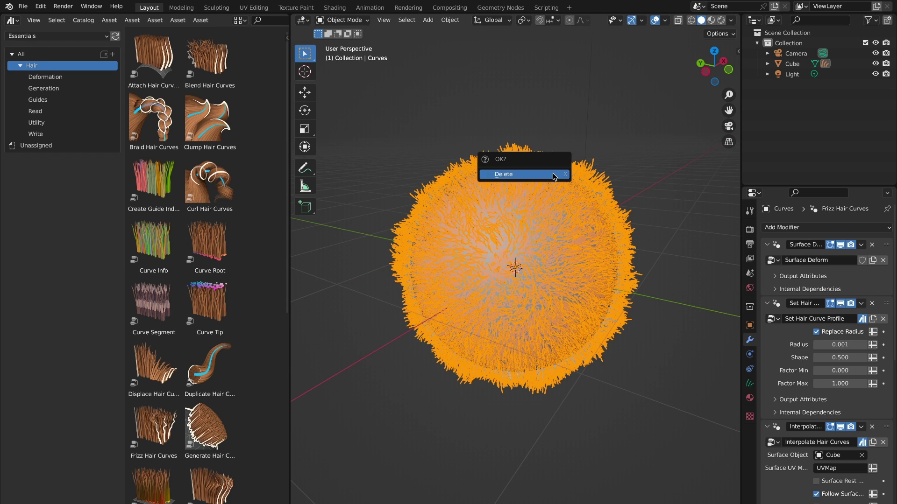
click(553, 176)
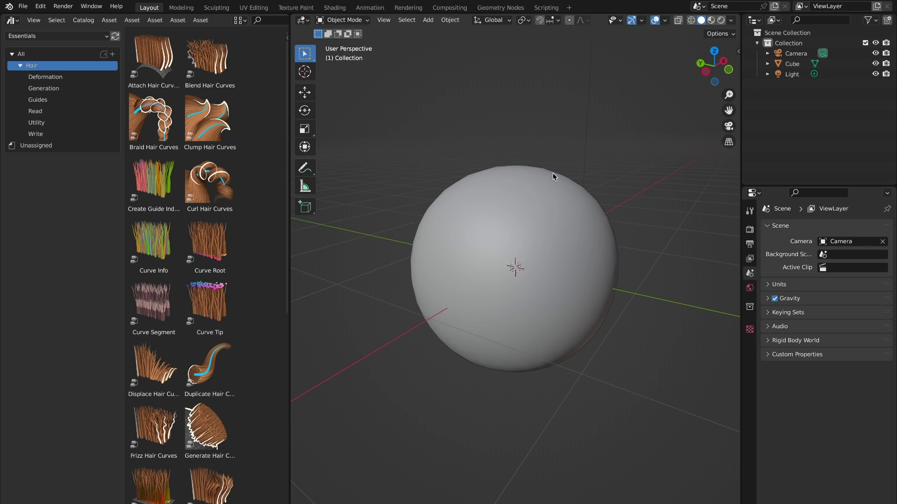
- Add an Empty Hair object on the selected sphere
click(546, 294)
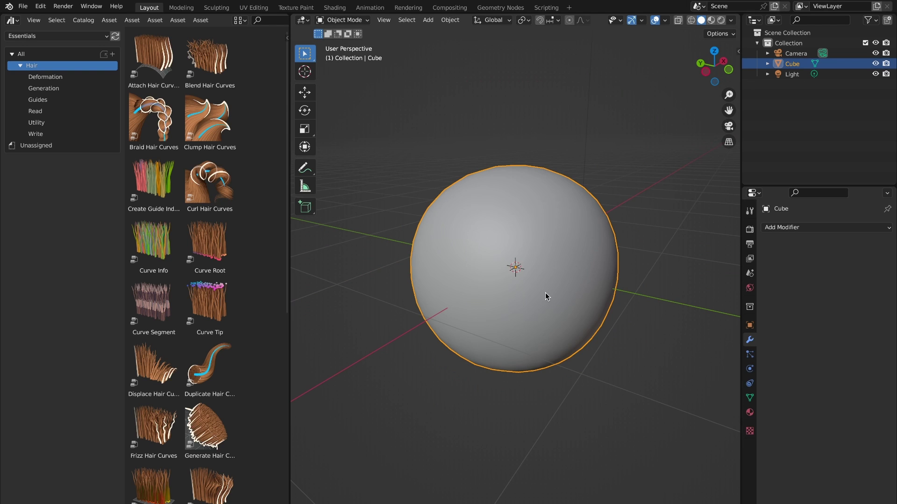
key(shift+a)
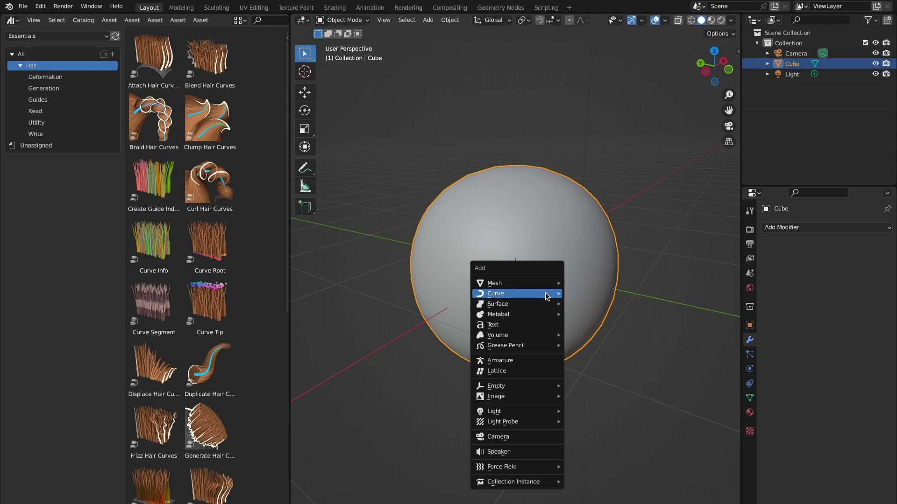
mouse_move(545, 293)
click(607, 357)
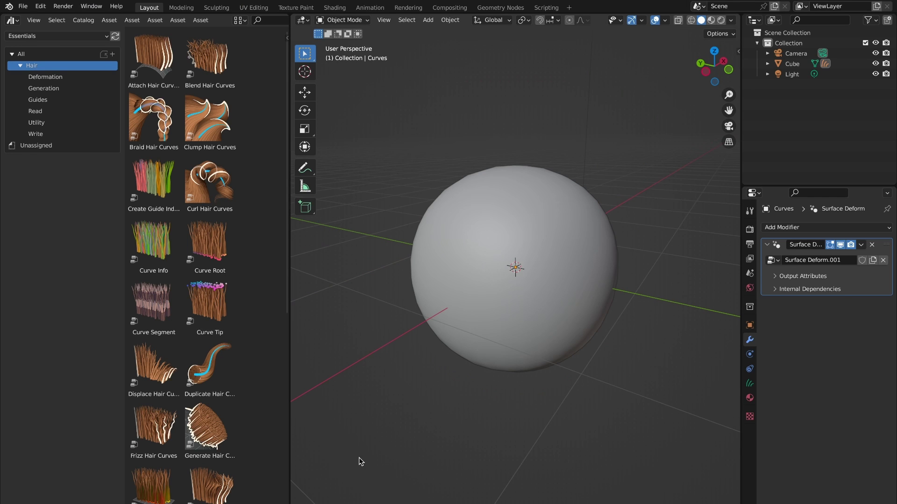
- Split off a lower area as a Geometry Node Editor and frame all its nodes
drag(292, 503, 301, 235)
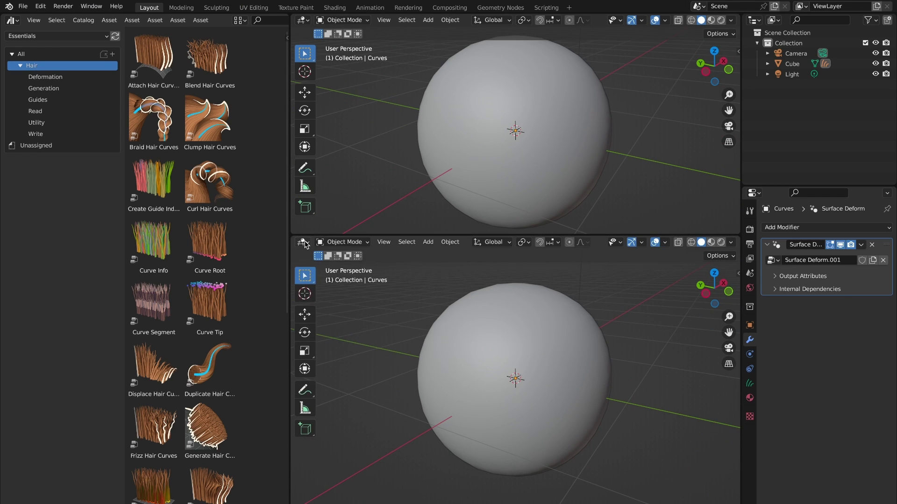
click(303, 242)
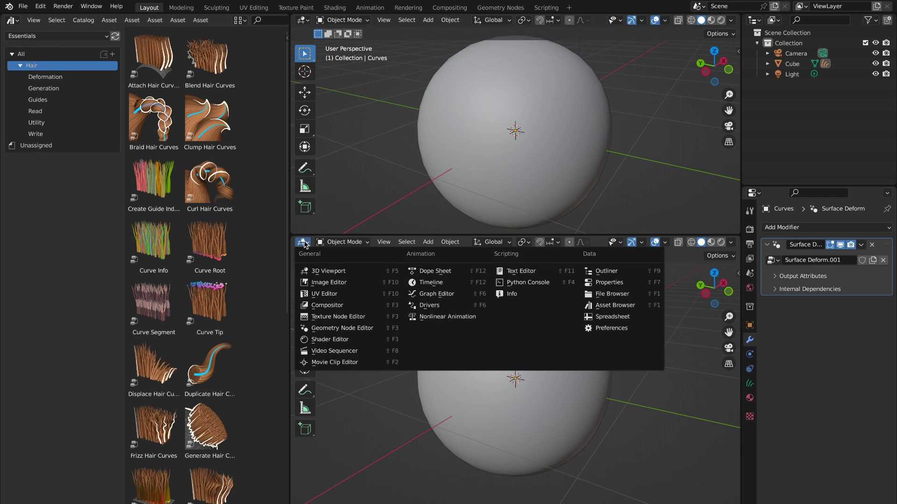
click(324, 328)
key(Home)
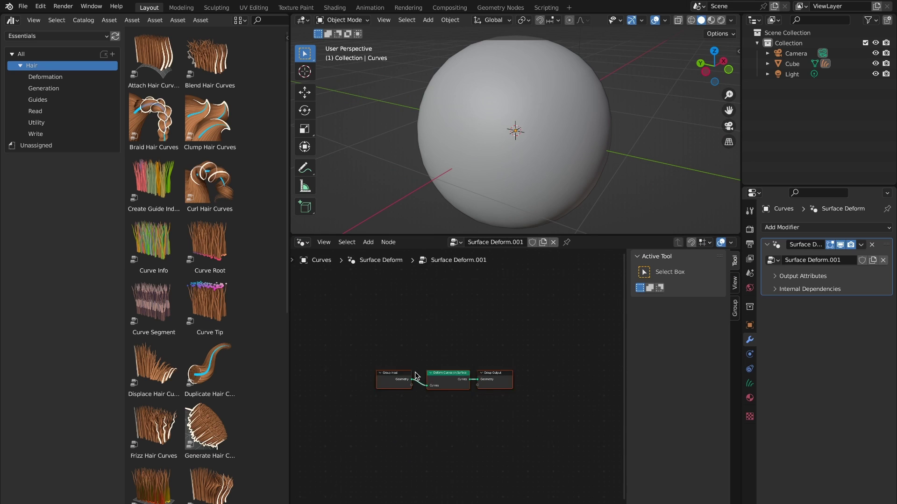
scroll(417, 376, up, 3)
scroll(416, 376, up, 1)
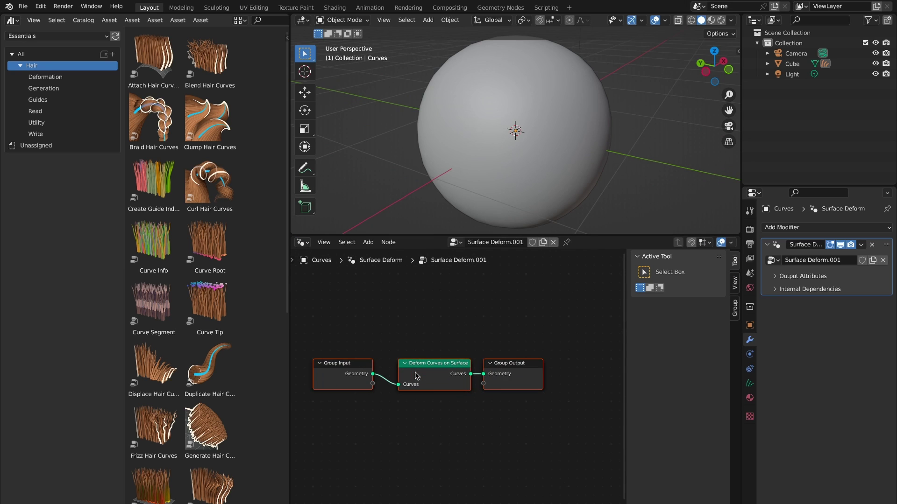
- Rearrange the Group Input, Deform Curves on Surface and Group Output nodes neatly
click(494, 428)
drag(517, 381, 559, 382)
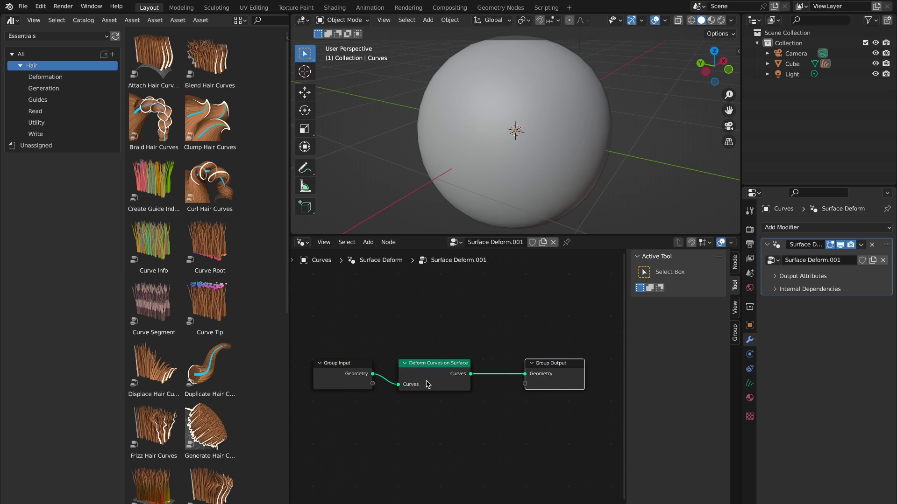
drag(433, 378, 409, 314)
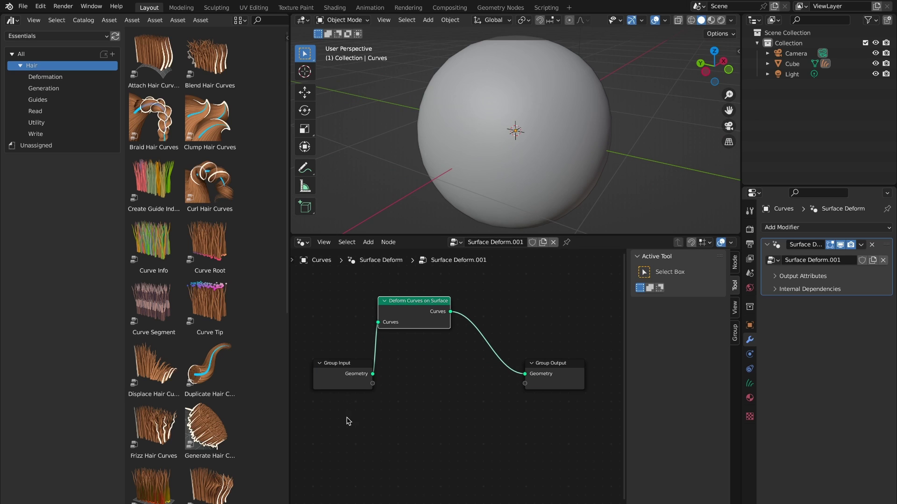
drag(333, 420, 402, 315)
key(g)
click(391, 336)
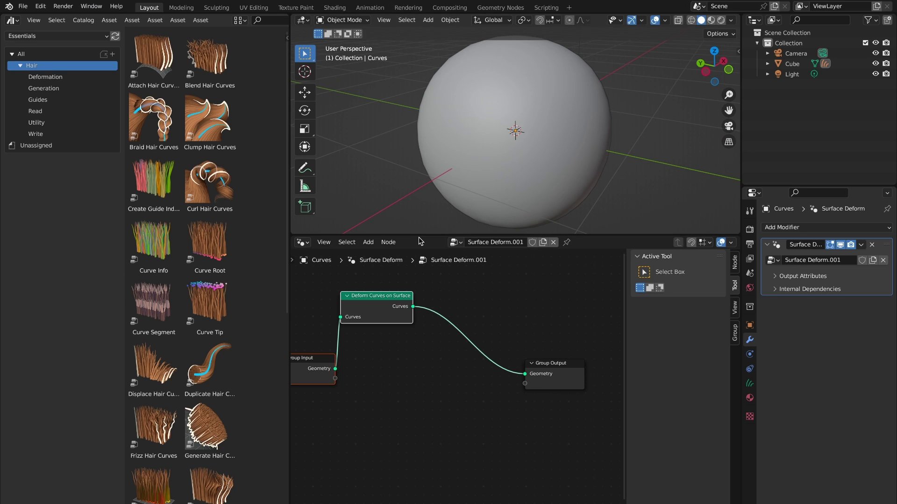
- Enlarge the 3D view and switch the hair object to Sculpt Mode
drag(418, 237, 417, 384)
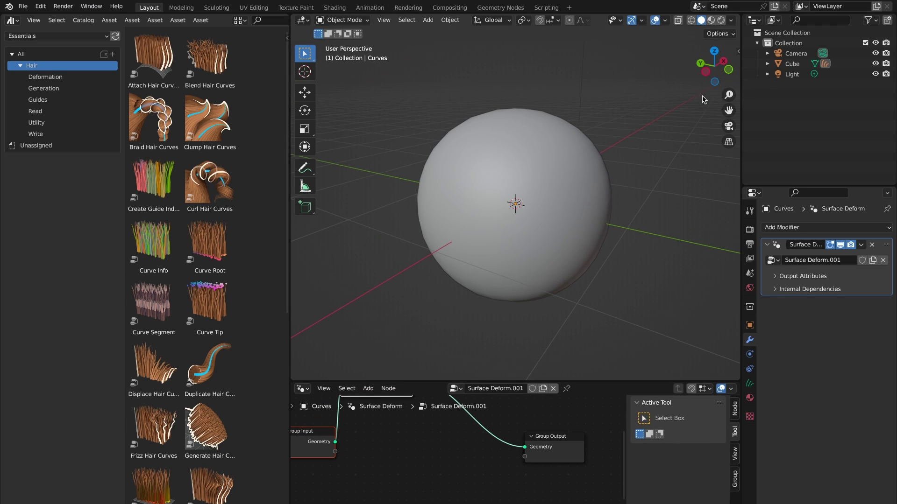
click(354, 21)
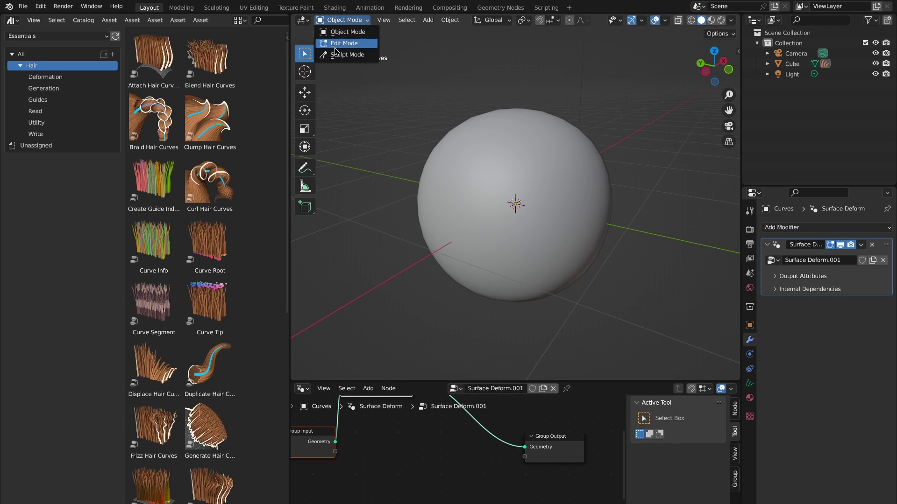
click(353, 55)
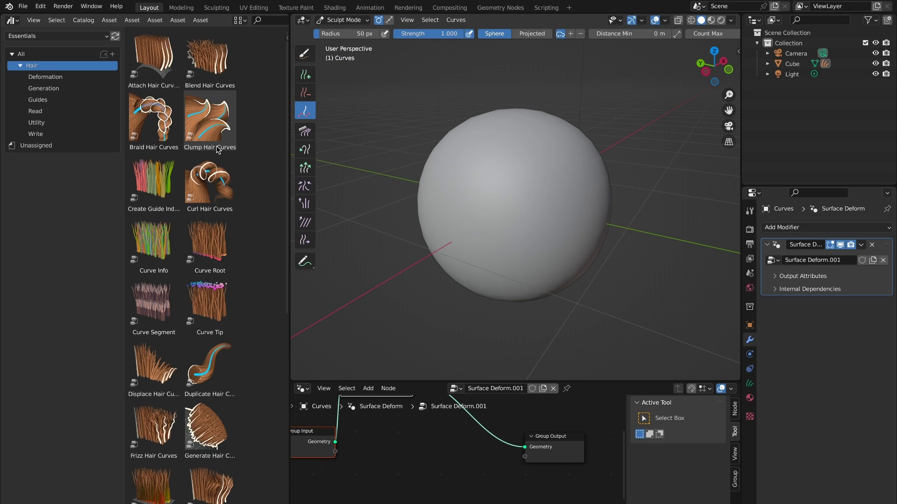
- Drop the Clump Hair Curves asset from Hair > Guides into the node link
click(63, 77)
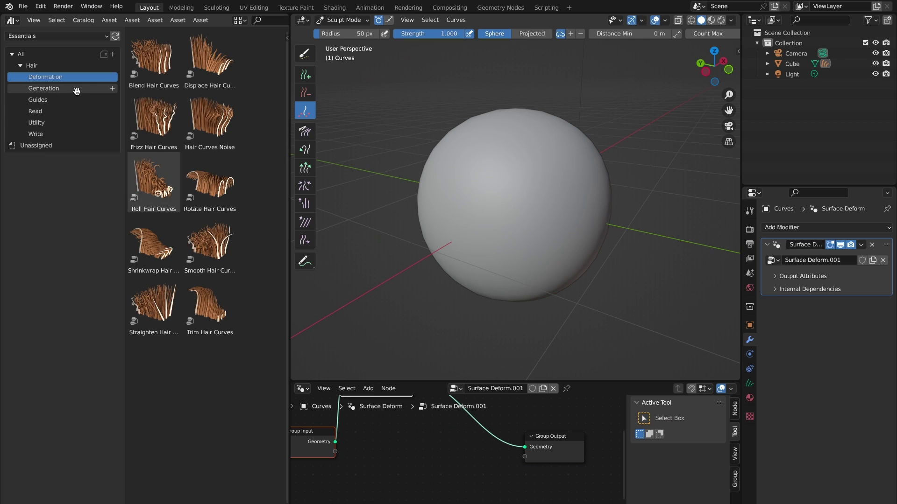
click(76, 88)
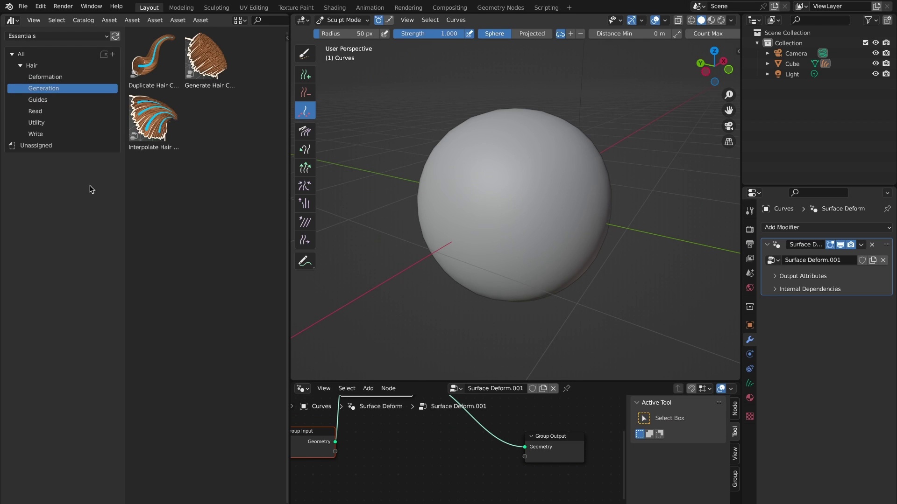
click(47, 101)
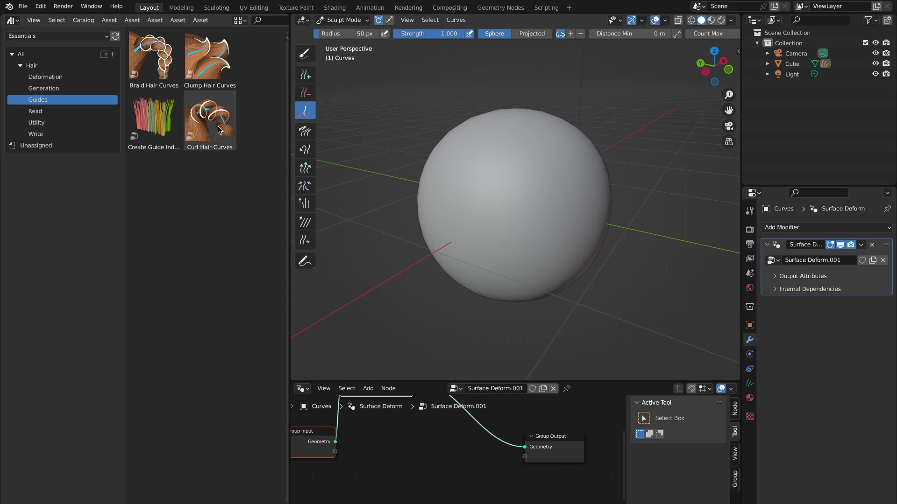
click(212, 52)
drag(212, 52, 457, 463)
click(478, 401)
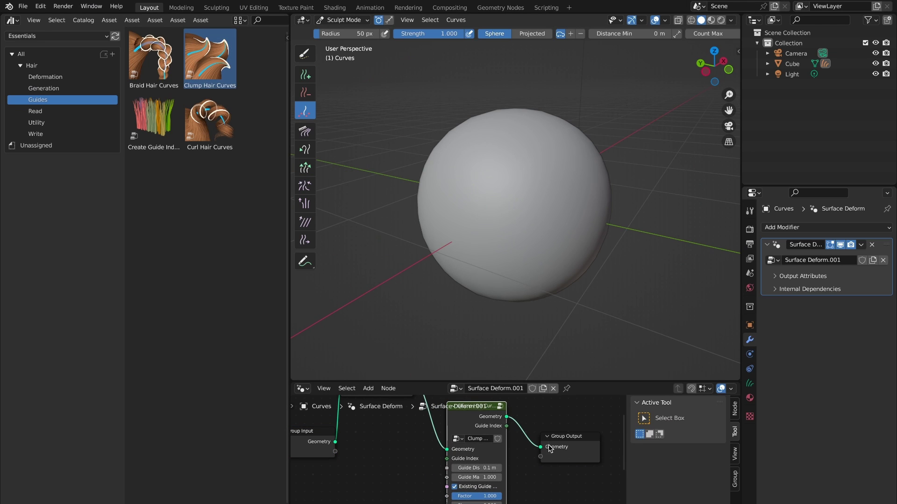
- Paint several hair tufts onto the sphere's top and left side
click(541, 167)
mouse_move(627, 255)
middle_down()
mouse_move(537, 256)
mouse_move(621, 257)
middle_up()
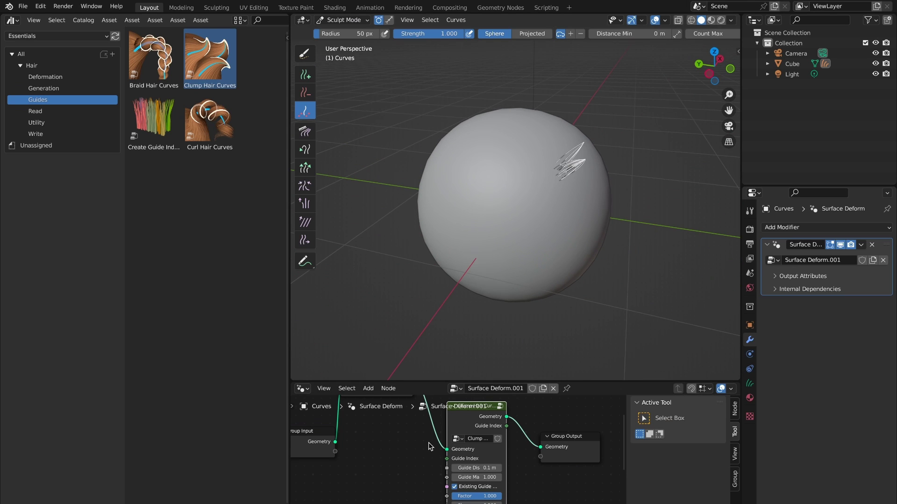
middle_drag(428, 446, 429, 446)
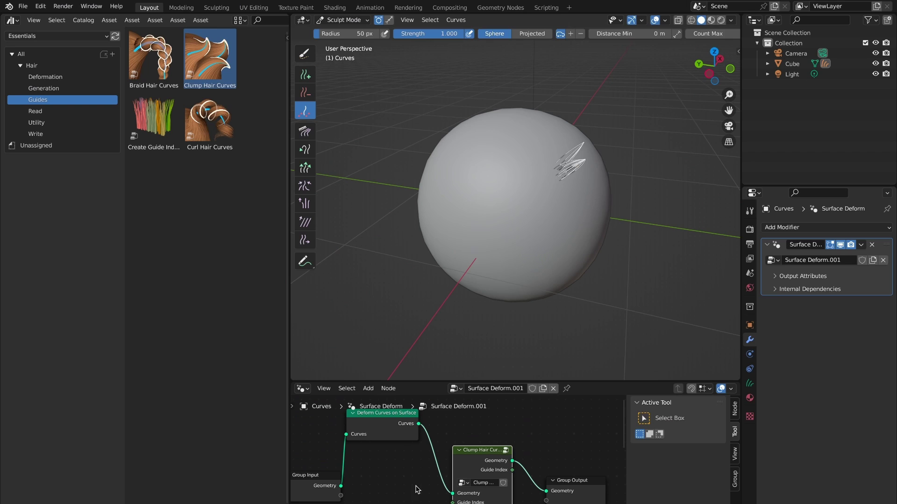
click(481, 174)
click(457, 217)
- Mute Deform Curves on Surface and link Group Input geometry straight into Clump Hair Curves
click(381, 436)
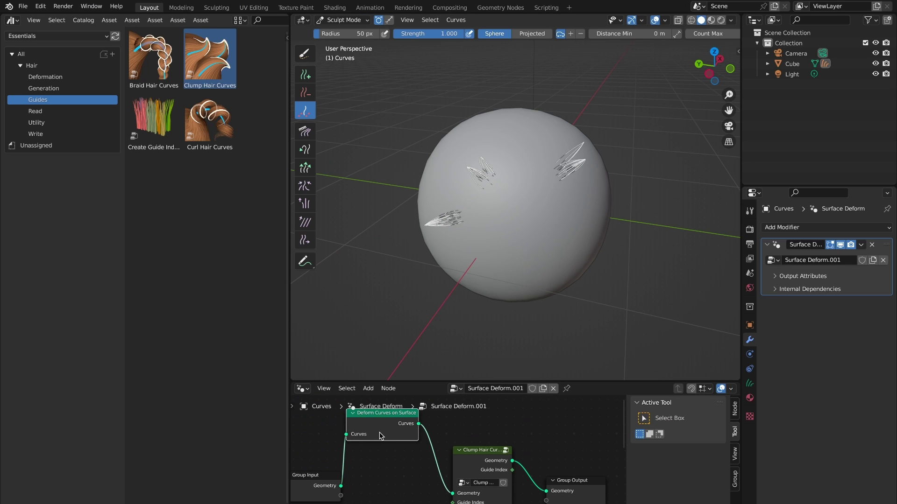
key(m)
drag(480, 464, 465, 451)
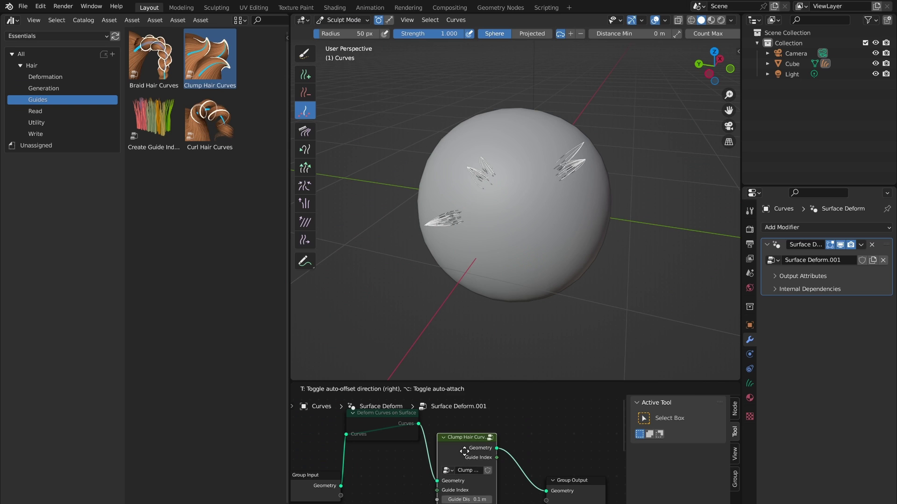
right_click(465, 451)
drag(341, 487, 444, 481)
- Paint another hair clump, then mute the Clump node and shift Group Output right
middle_drag(561, 211, 567, 198)
mouse_move(507, 181)
mouse_down()
mouse_move(496, 176)
mouse_move(513, 180)
mouse_move(522, 201)
mouse_move(465, 231)
mouse_move(514, 248)
mouse_move(517, 240)
mouse_up()
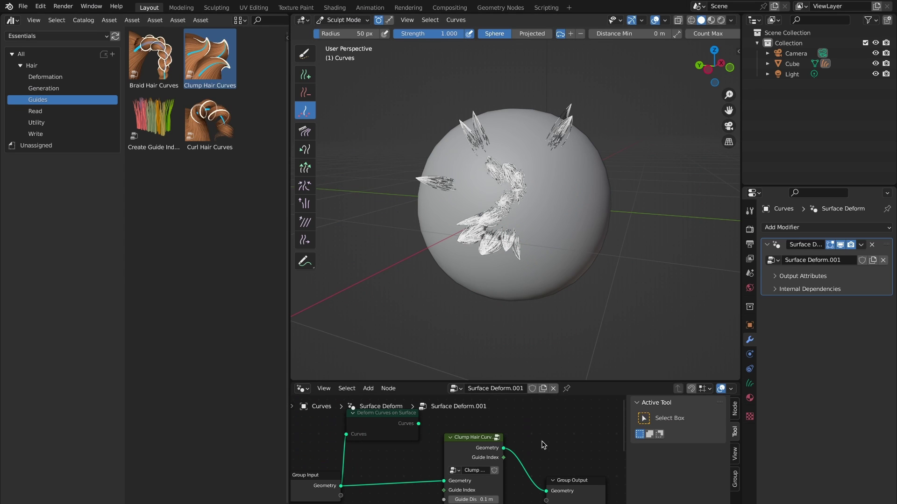
mouse_move(545, 445)
middle_down()
mouse_move(519, 420)
mouse_move(542, 444)
middle_up()
click(435, 424)
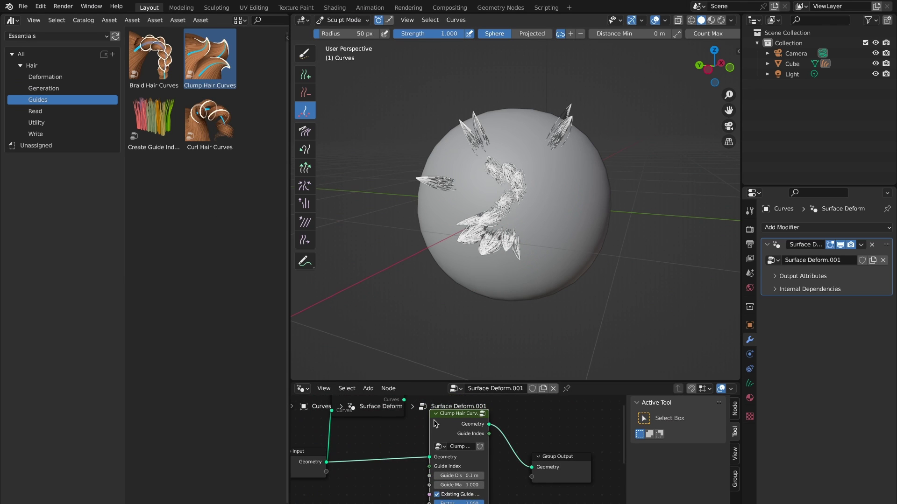
key(m)
drag(559, 475, 599, 474)
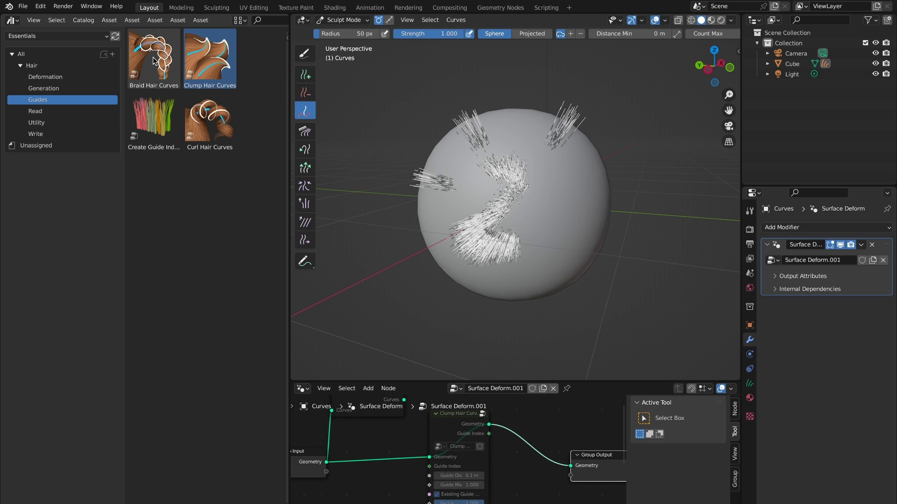
- Insert a Braid Hair Curves node between Clump Hair Curves and Group Output
drag(154, 61, 531, 472)
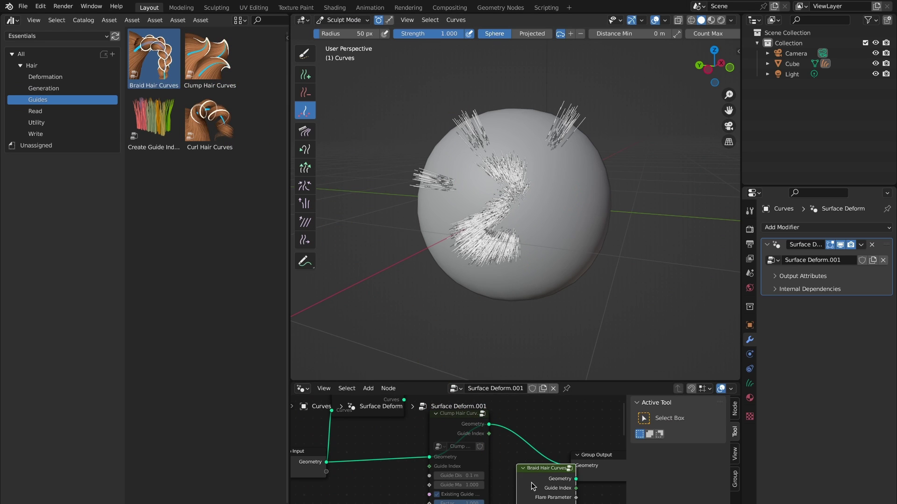
click(538, 436)
mouse_move(531, 262)
middle_down()
mouse_move(536, 252)
mouse_move(516, 255)
middle_up()
scroll(491, 211, up, 3)
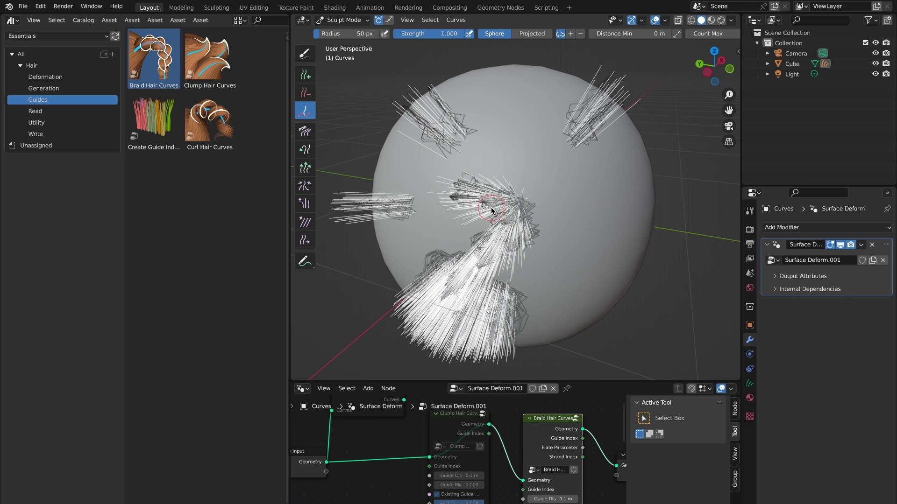
scroll(492, 210, up, 1)
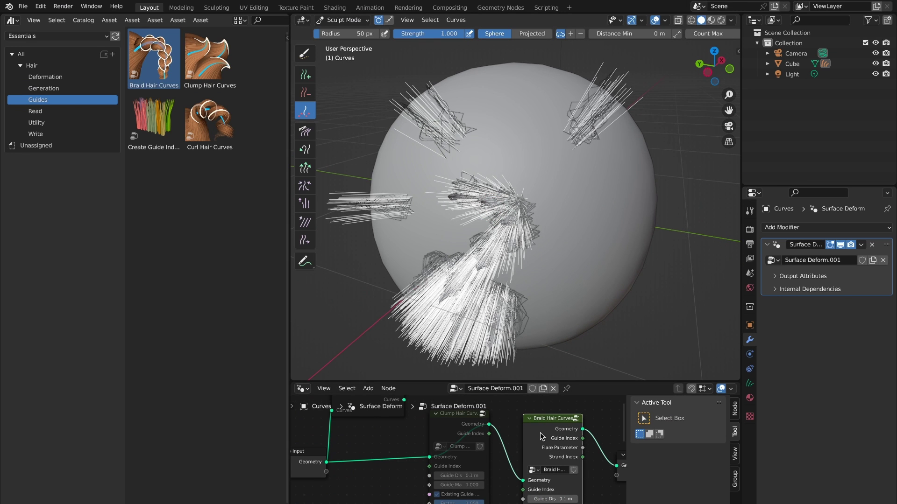
drag(541, 437, 541, 424)
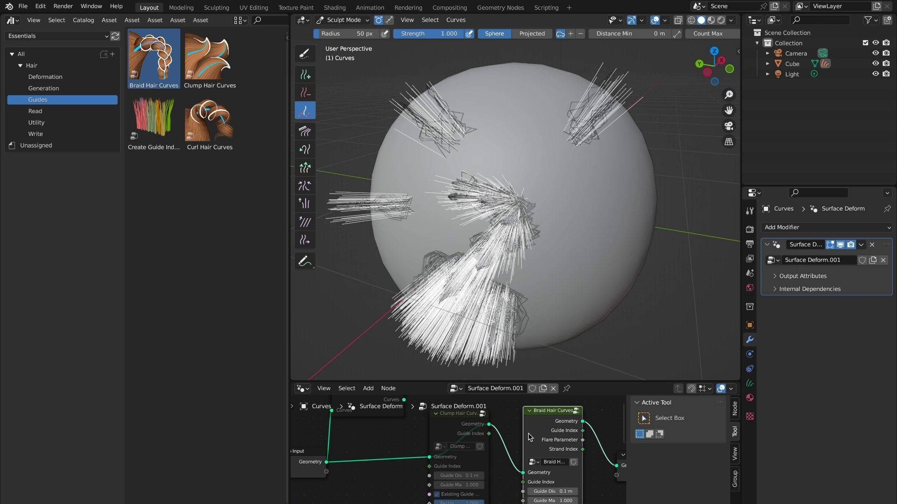
middle_drag(531, 443, 520, 420)
- Widen the Braid Hair Curves node to read its fields and paint more strands
drag(582, 382, 577, 257)
scroll(609, 458, down, 5)
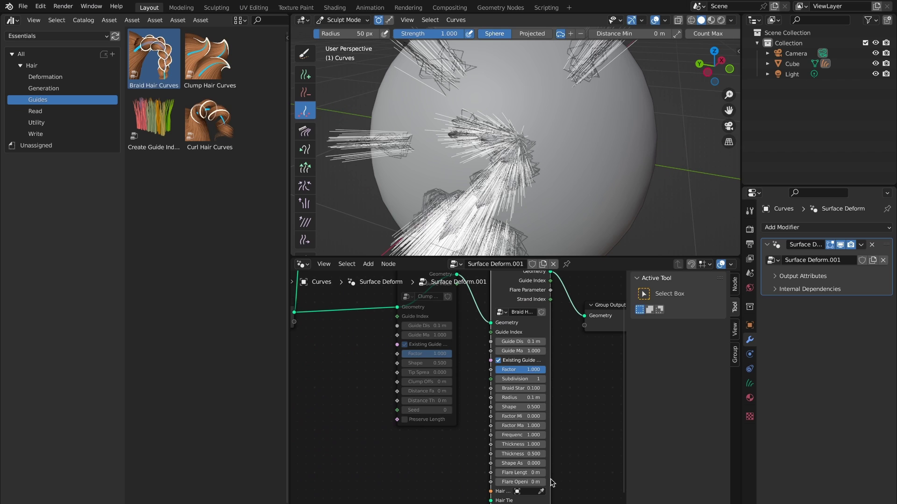
drag(548, 480, 613, 480)
middle_drag(516, 140, 528, 143)
mouse_move(528, 142)
mouse_down()
mouse_move(597, 146)
mouse_move(617, 122)
mouse_move(597, 105)
mouse_move(569, 116)
mouse_move(535, 107)
mouse_move(497, 81)
mouse_move(473, 100)
mouse_up()
middle_drag(491, 140, 384, 143)
- Comb the braided strands downward with a 282 px Comb brush
click(304, 131)
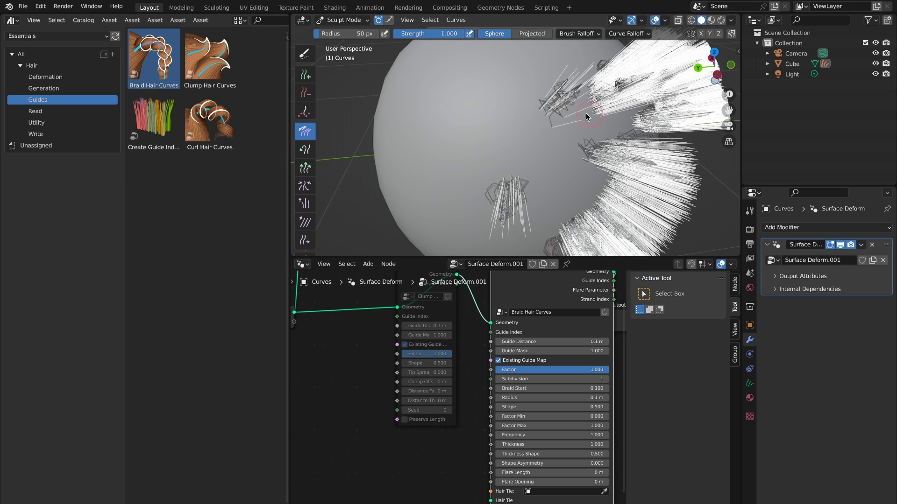
key(f)
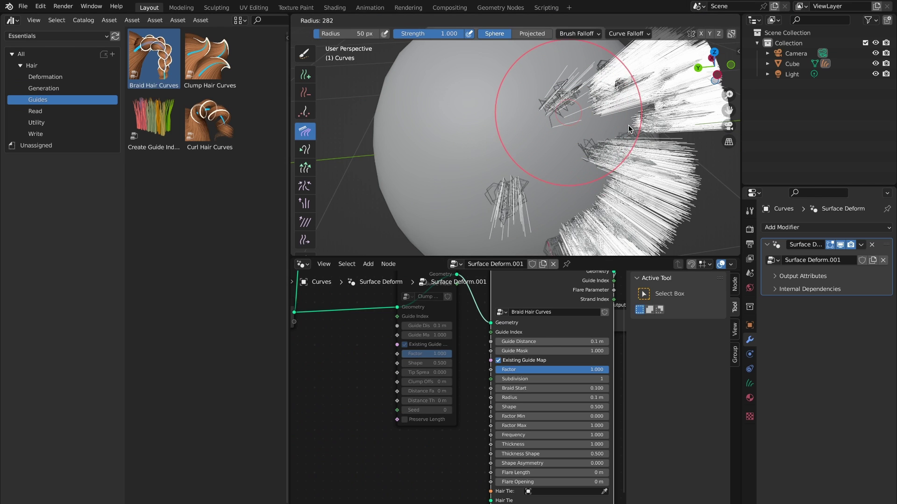
click(626, 70)
drag(624, 65, 639, 110)
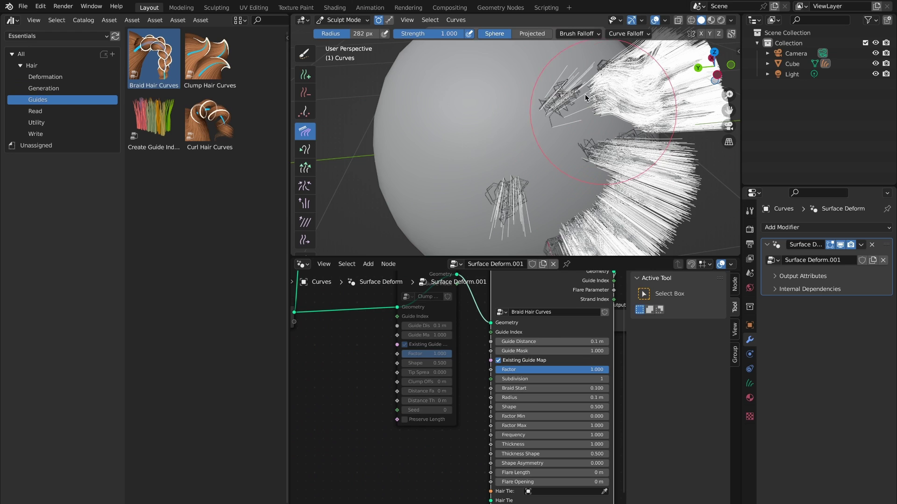
middle_drag(591, 140, 752, 74)
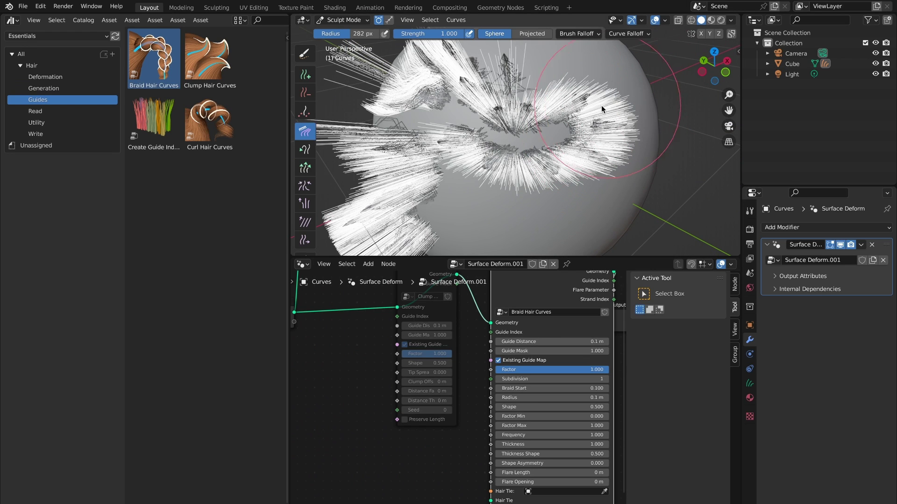
- Return to Object Mode, deselect the hair and orbit with numpad 6 to inspect it
click(354, 20)
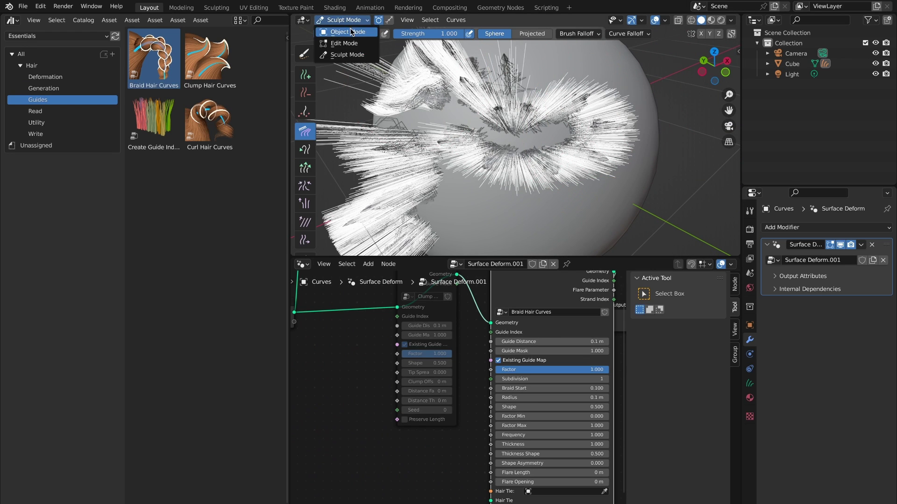
click(348, 29)
scroll(468, 137, up, 10)
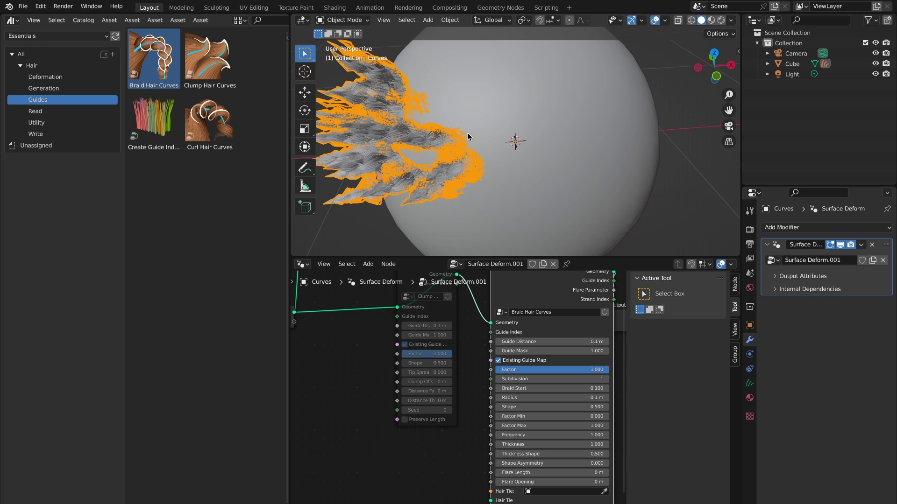
click(424, 230)
key(KP_6)
key(KP_6)
key(KP_6)
key(KP_6)
key(KP_6)
key(KP_6)
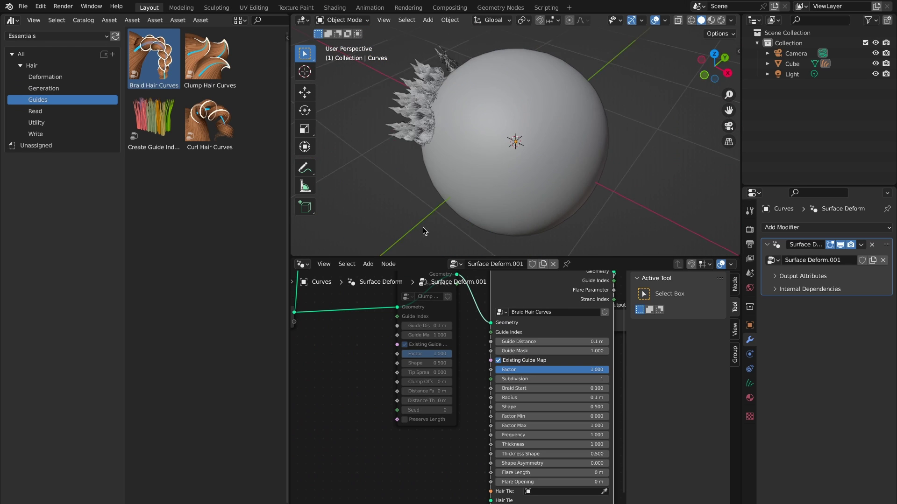
key(KP_6)
key(KP_6)
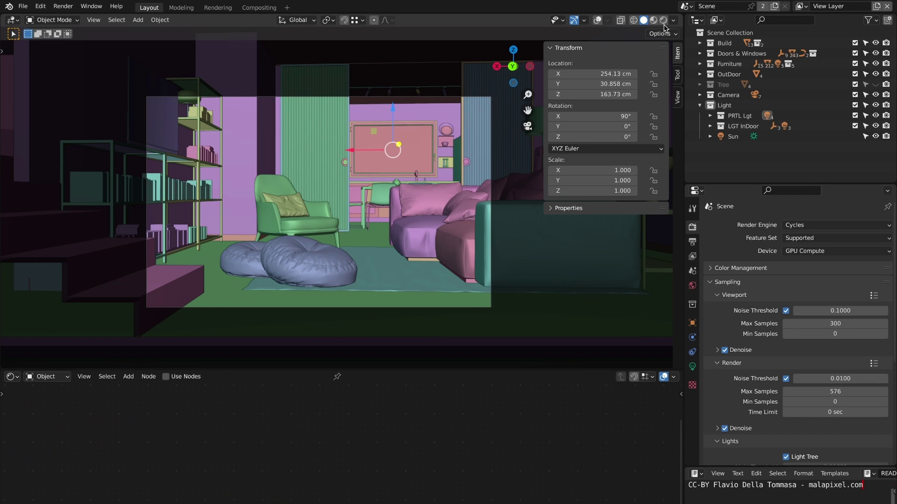
- Render the living room in Rendered shading and raise the Light Threshold
click(663, 20)
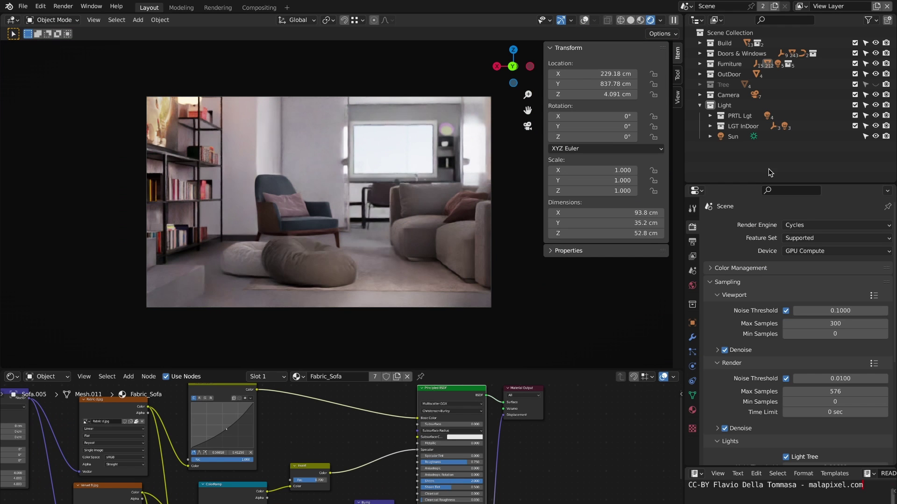
scroll(403, 247, up, 4)
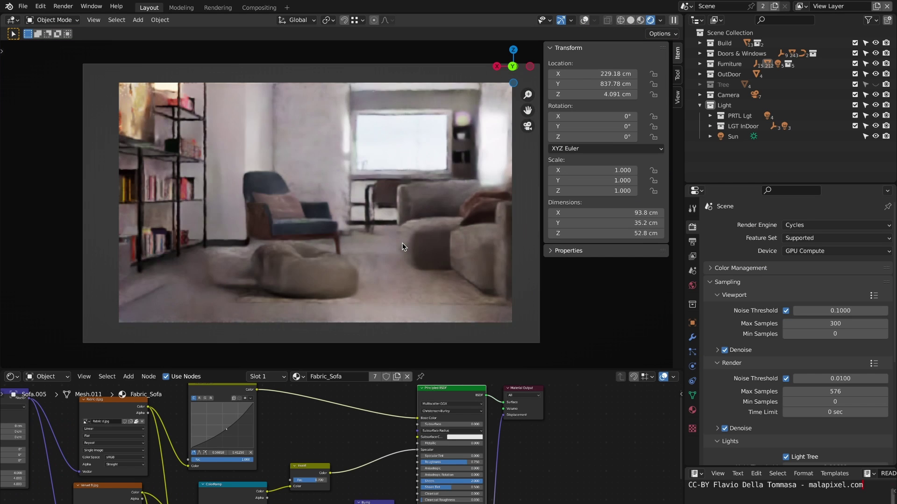
scroll(403, 246, up, 3)
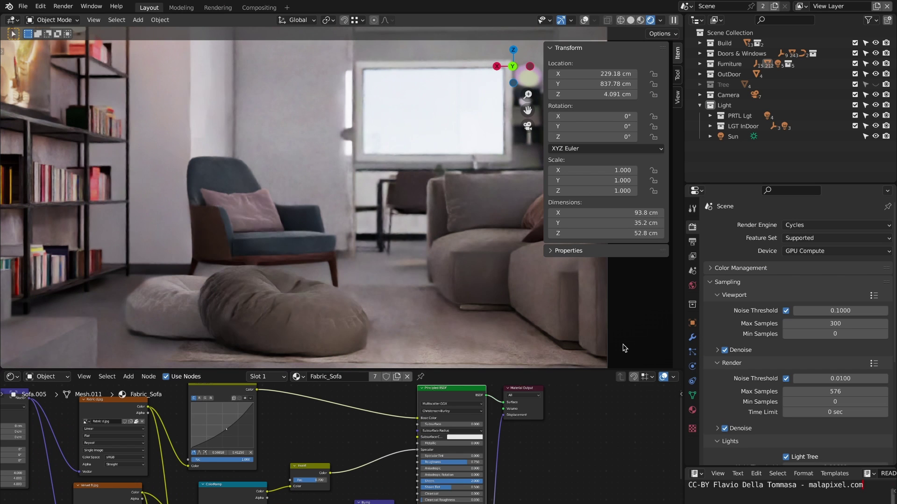
scroll(761, 374, down, 6)
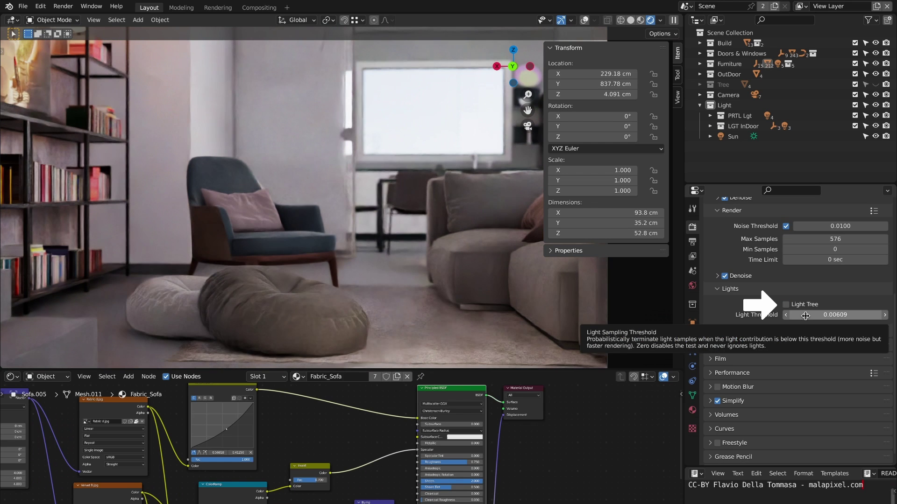
drag(798, 313, 836, 313)
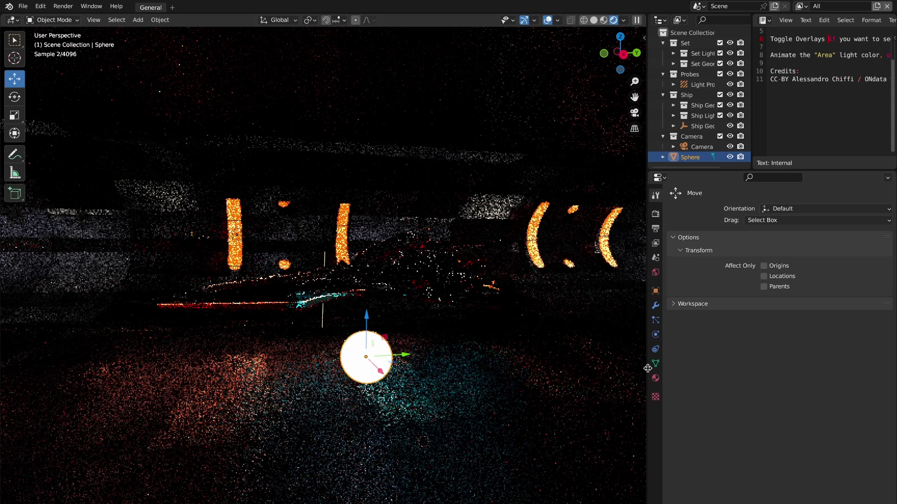
- Open the Emission Sampling dropdown in the sphere's material settings
click(655, 378)
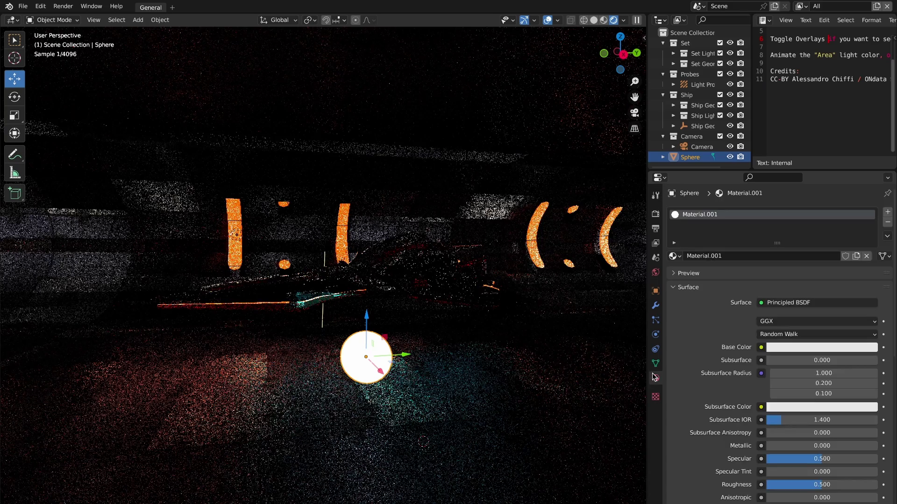
scroll(693, 453, down, 15)
click(781, 394)
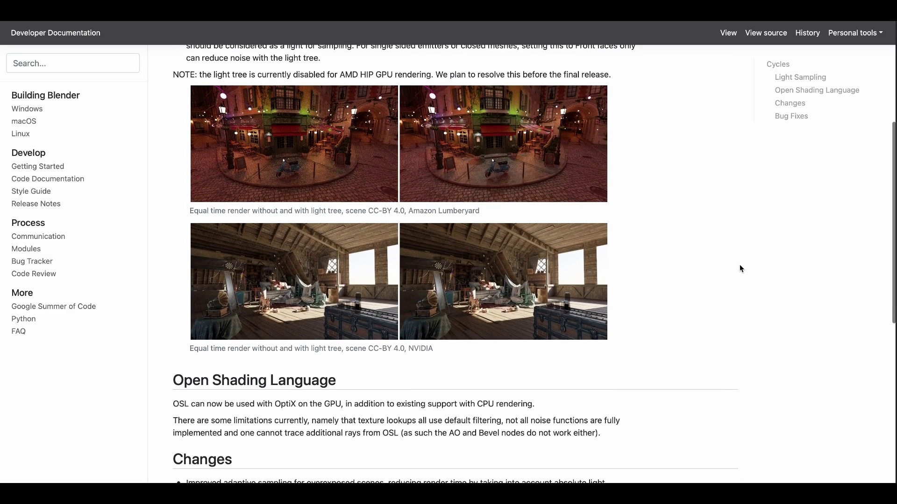
- Scroll through the Light Sampling, Open Shading Language, Changes and Bug Fixes sections and back up
scroll(740, 266, down, 5)
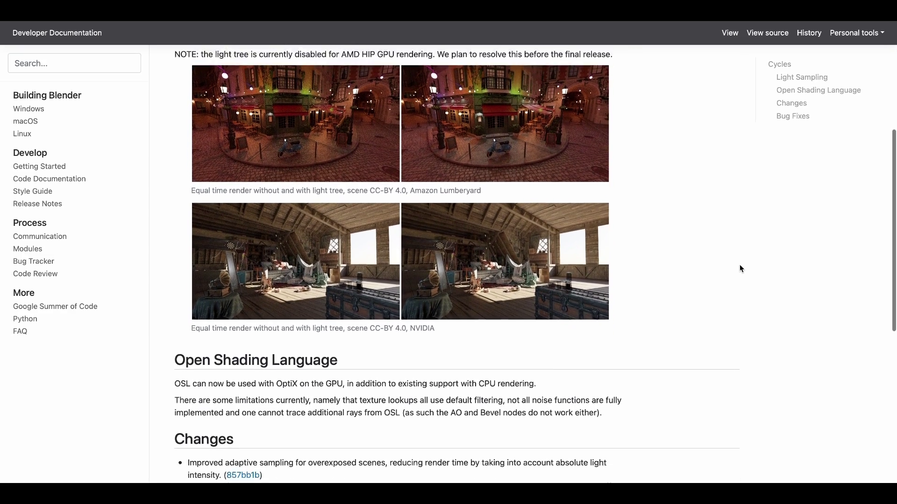
scroll(740, 268, down, 4)
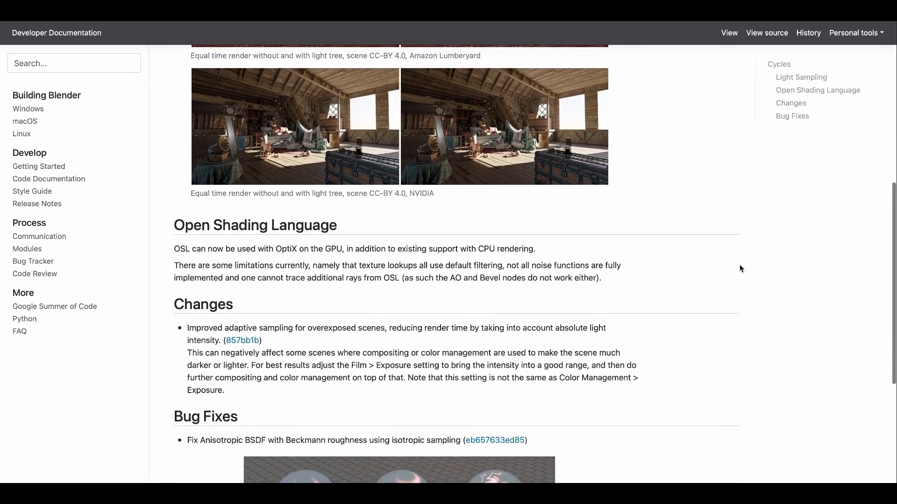
scroll(740, 269, down, 3)
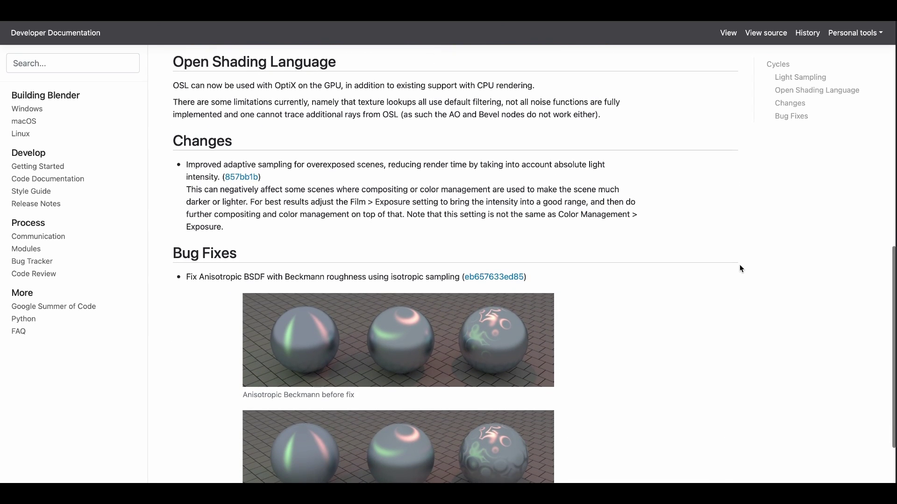
scroll(741, 269, down, 4)
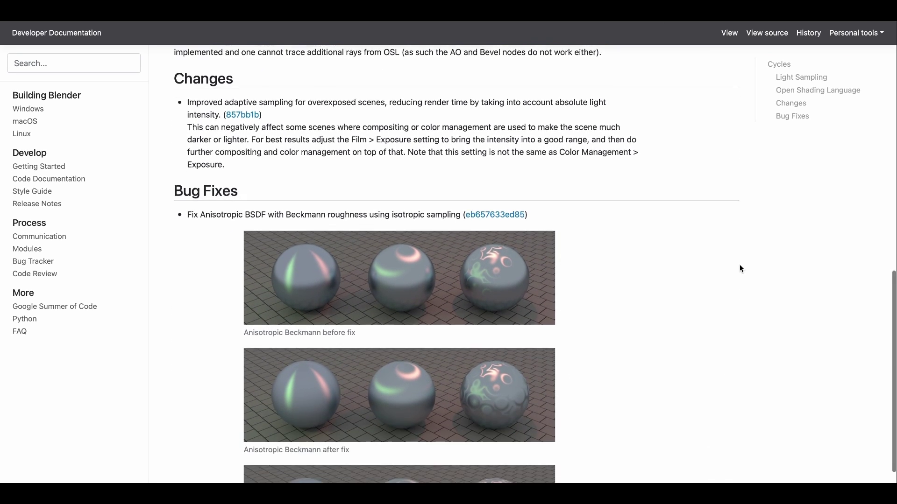
scroll(741, 269, down, 2)
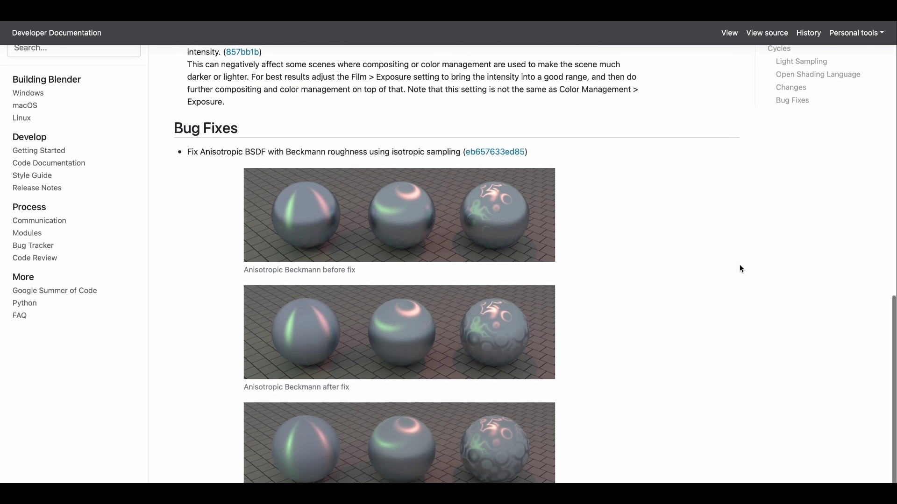
scroll(740, 269, up, 3)
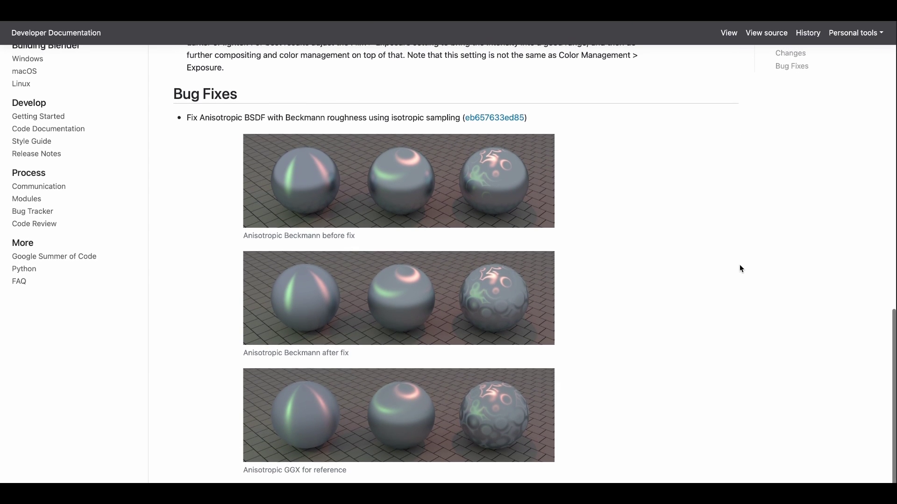
scroll(741, 268, up, 4)
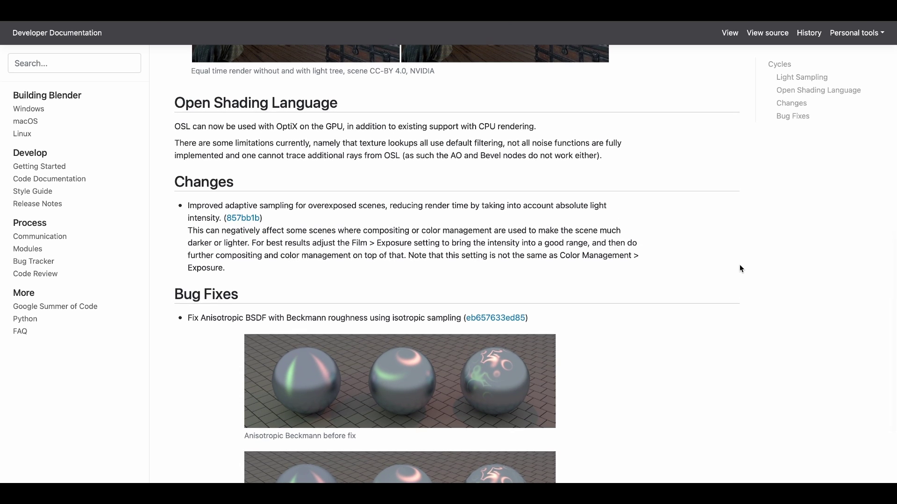
scroll(740, 268, up, 2)
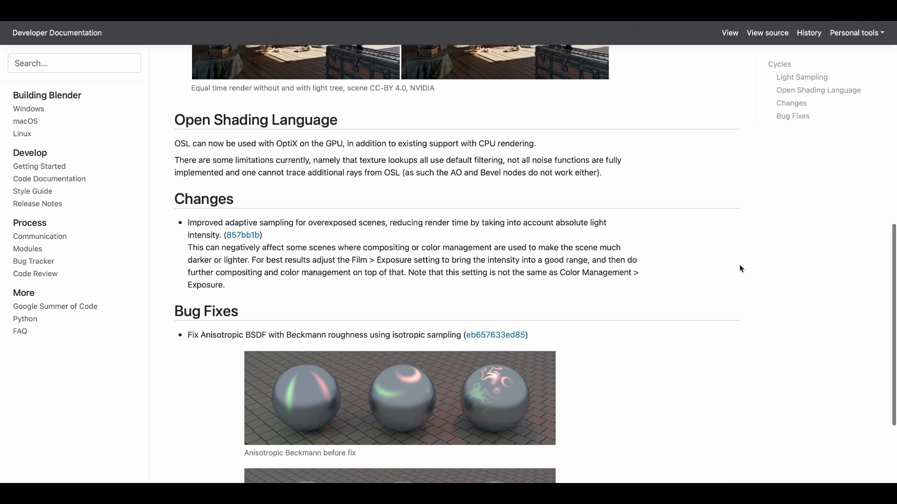
scroll(741, 269, up, 3)
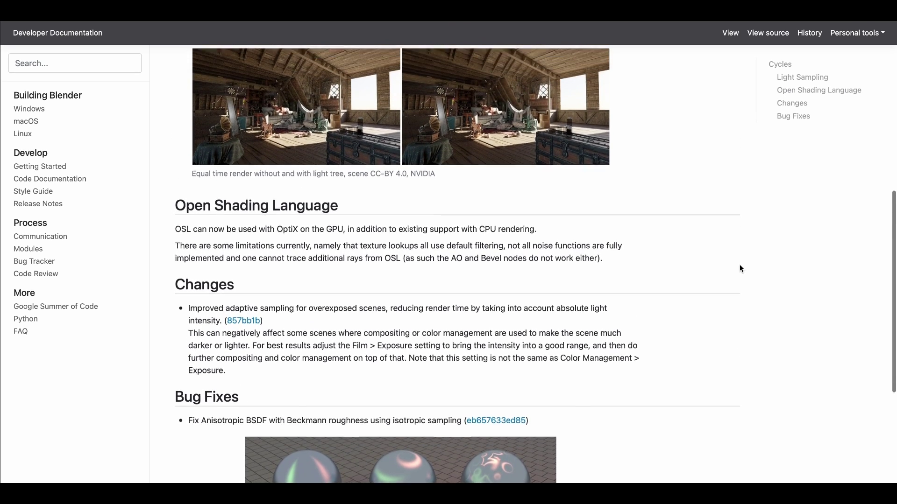
scroll(740, 268, up, 5)
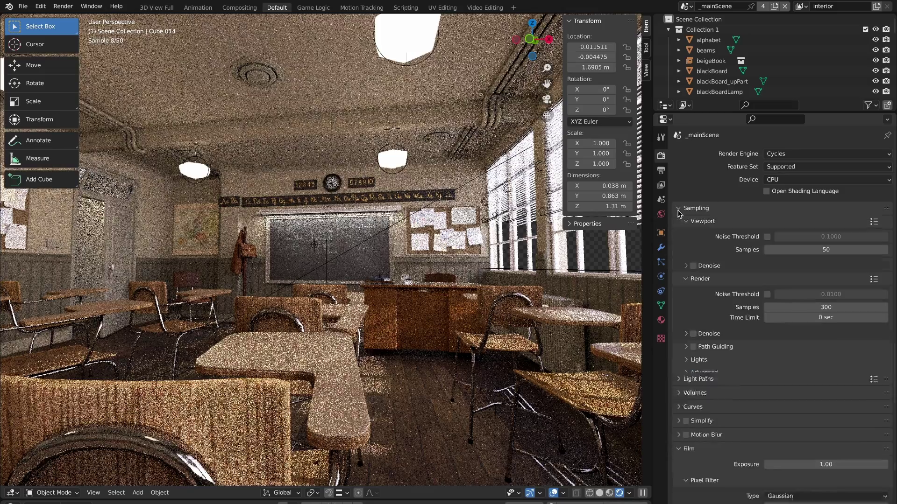
- Enable Light Tree sampling and set paintedBlind's Emission Sampling to Front and Back
click(695, 359)
click(767, 375)
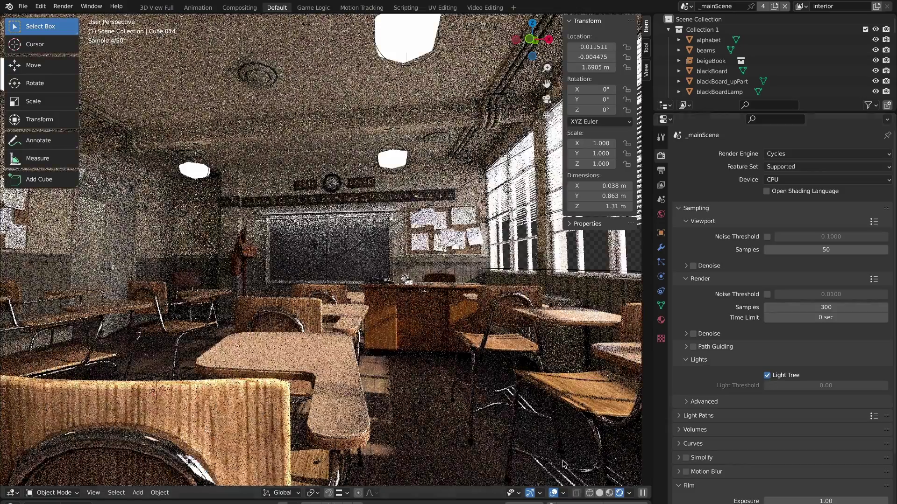
click(661, 320)
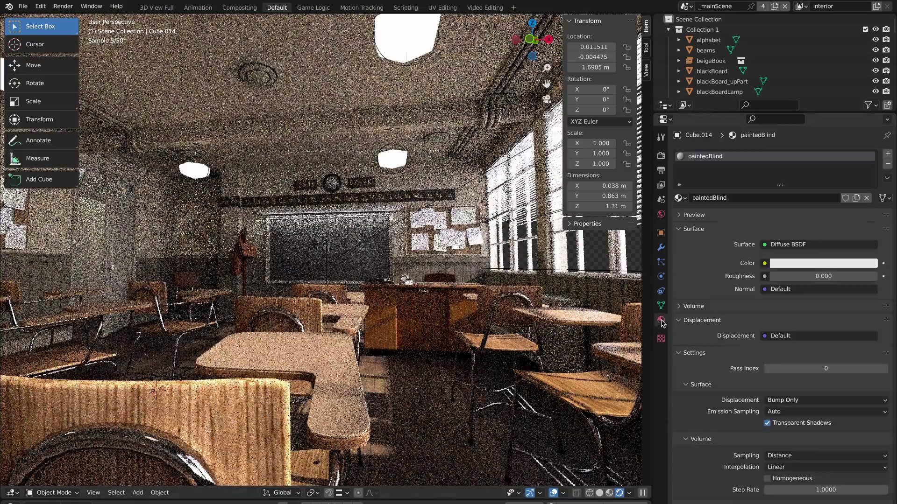
click(791, 411)
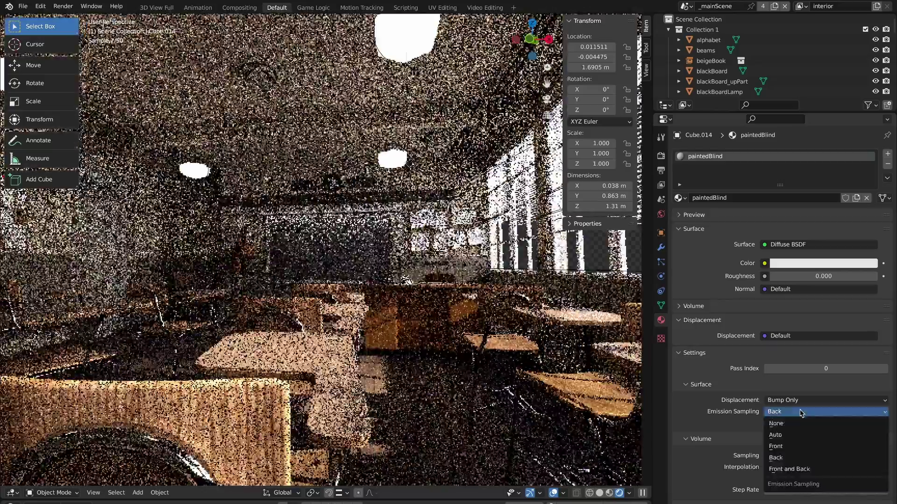
click(789, 413)
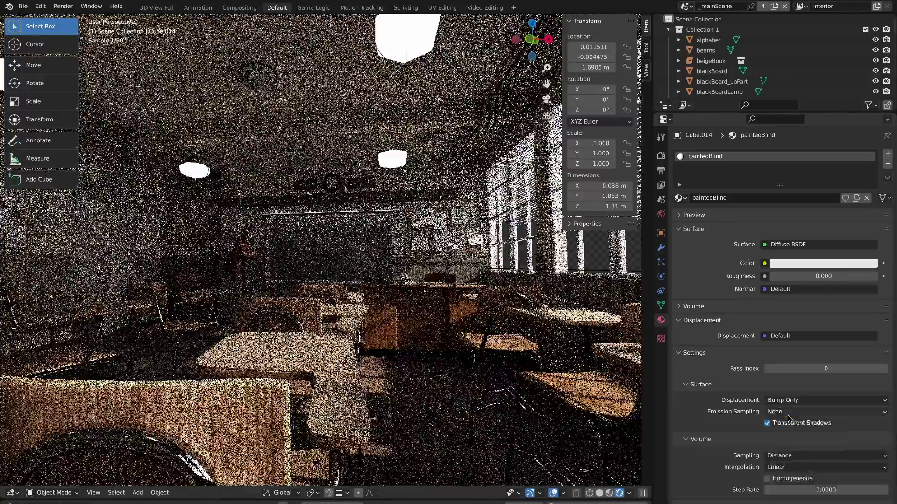
click(789, 414)
click(791, 444)
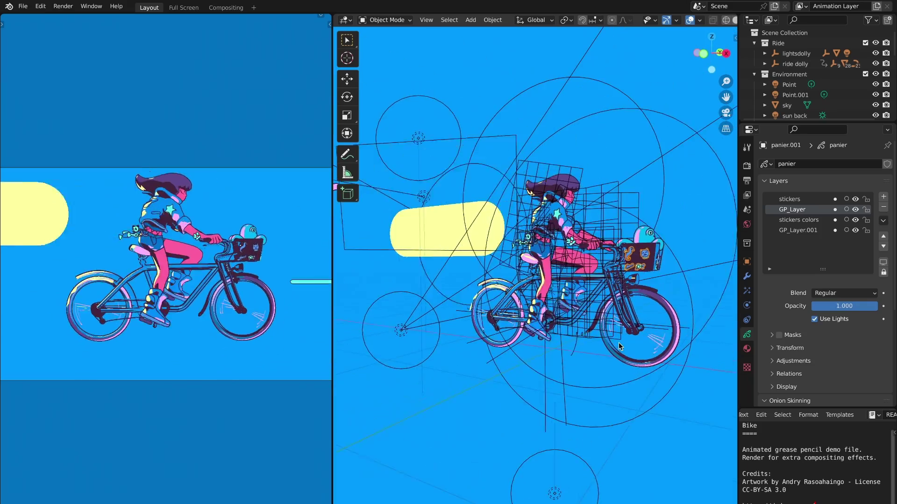
- Select the girl Center drawing and switch it to Sculpt Mode
click(619, 342)
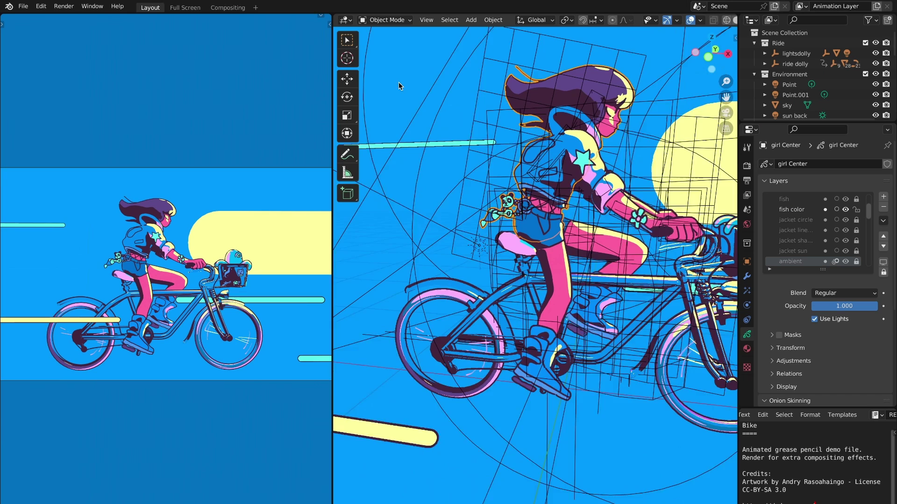
click(384, 21)
click(387, 55)
- Show the Auto-masking popover, then the Shift+Alt+A auto-masking pie menu
click(598, 20)
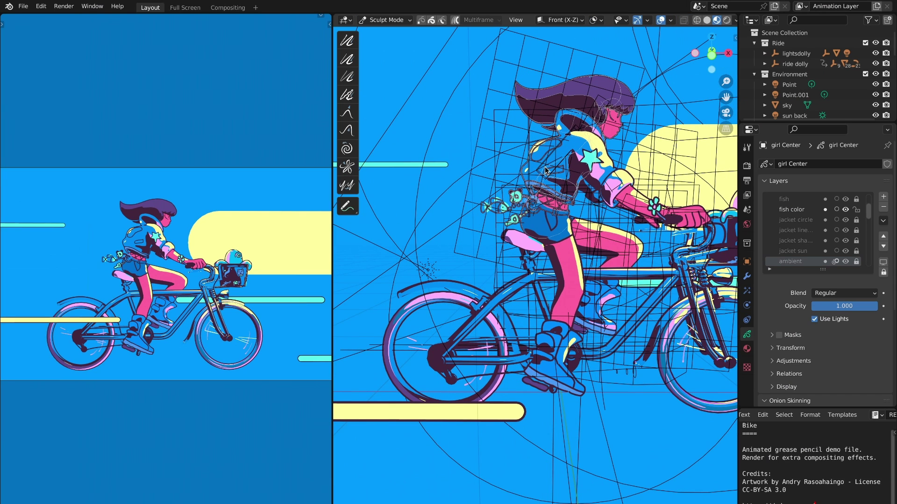
key(shift+alt+a)
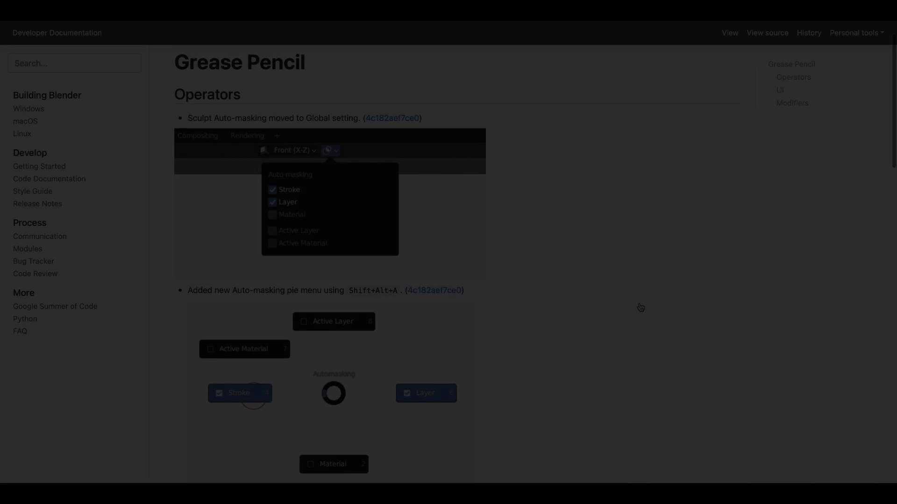
scroll(640, 308, down, 2)
scroll(640, 307, down, 3)
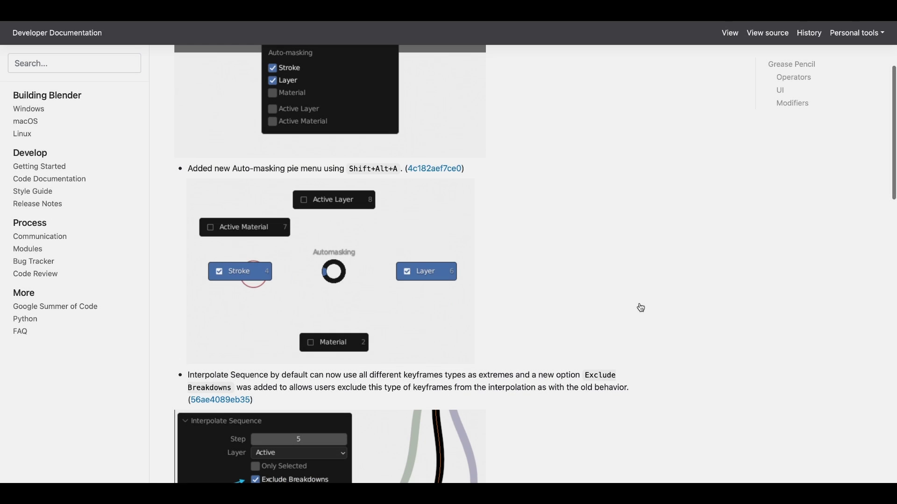
- Scroll the Grease Pencil notes past the brush-size cursor and layer naming changes to Modifiers
scroll(640, 308, down, 5)
scroll(641, 308, down, 2)
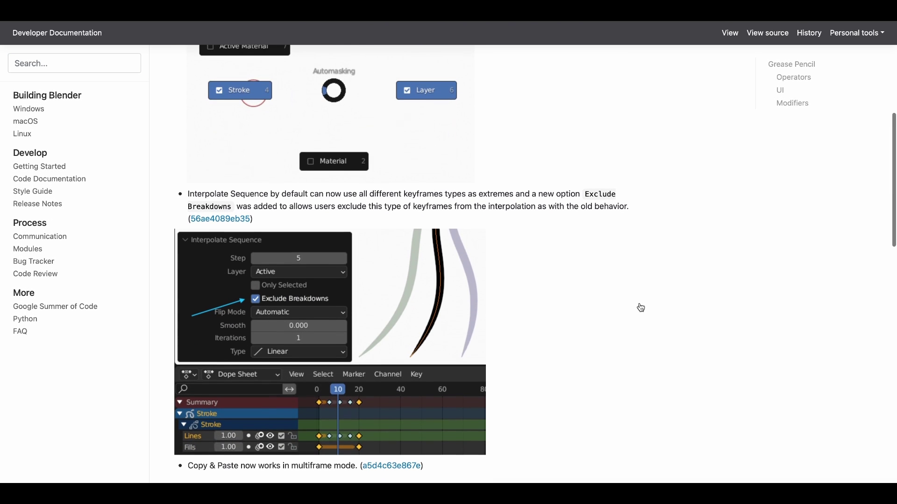
scroll(641, 308, down, 5)
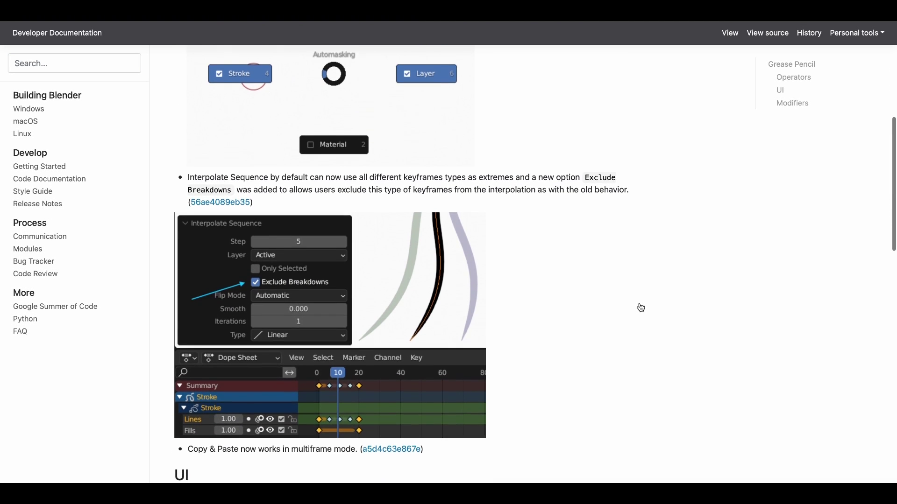
scroll(641, 308, down, 3)
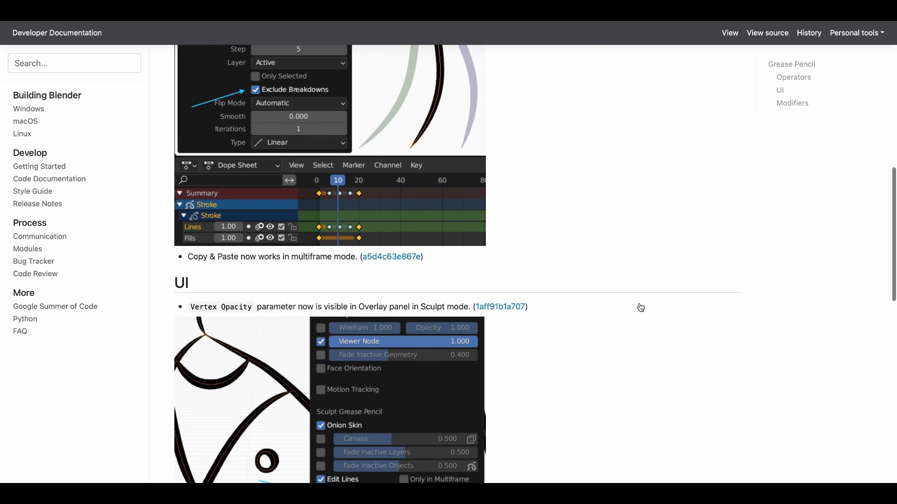
scroll(641, 307, down, 4)
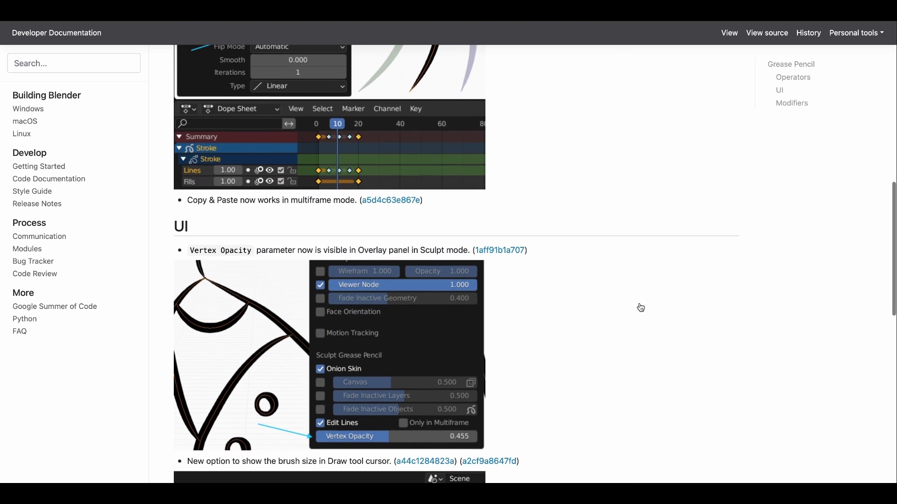
scroll(641, 308, down, 5)
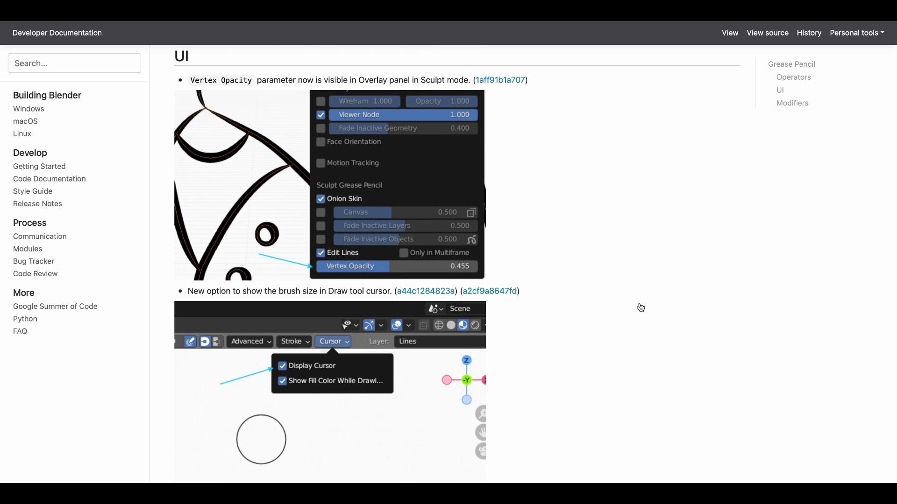
scroll(641, 308, down, 3)
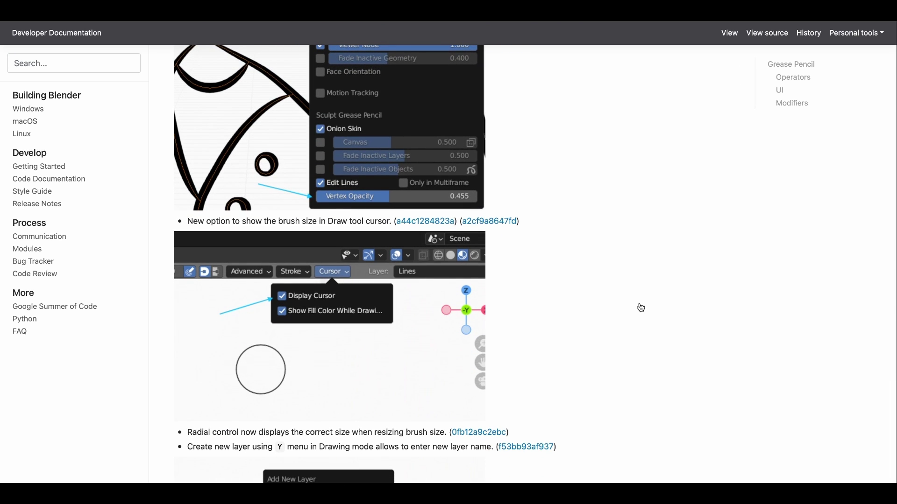
scroll(641, 308, down, 6)
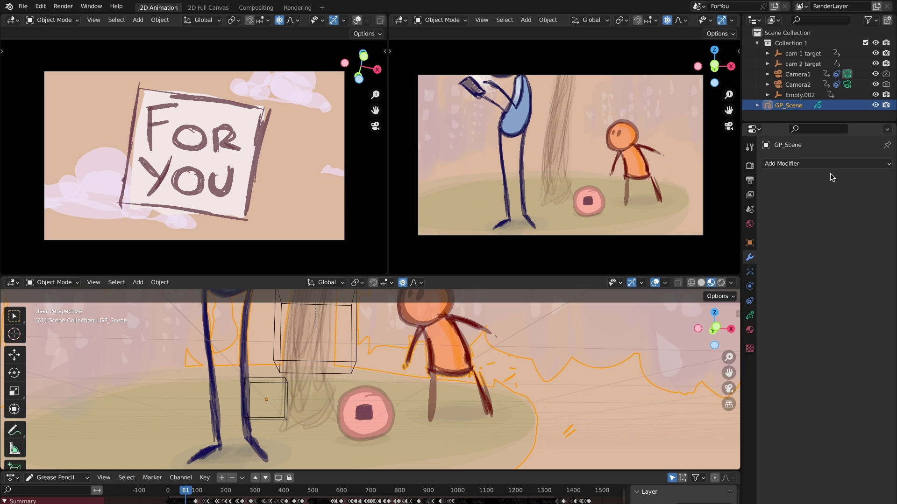
click(830, 164)
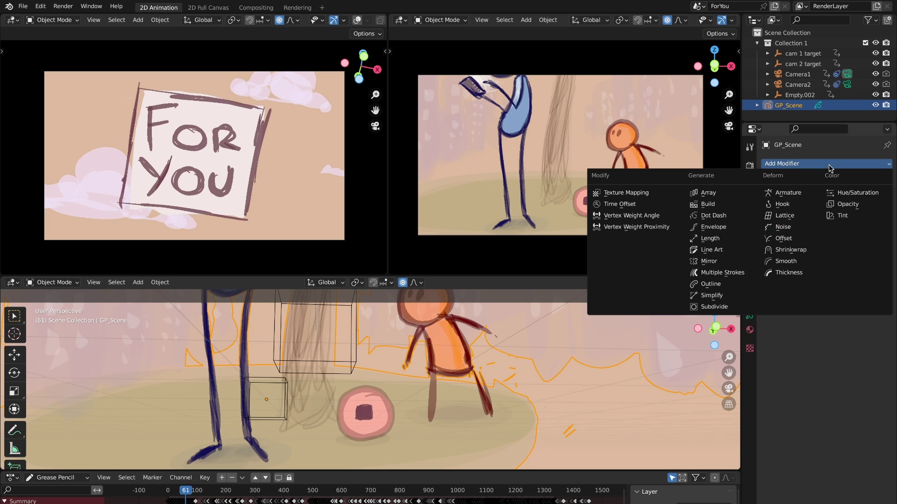
click(784, 239)
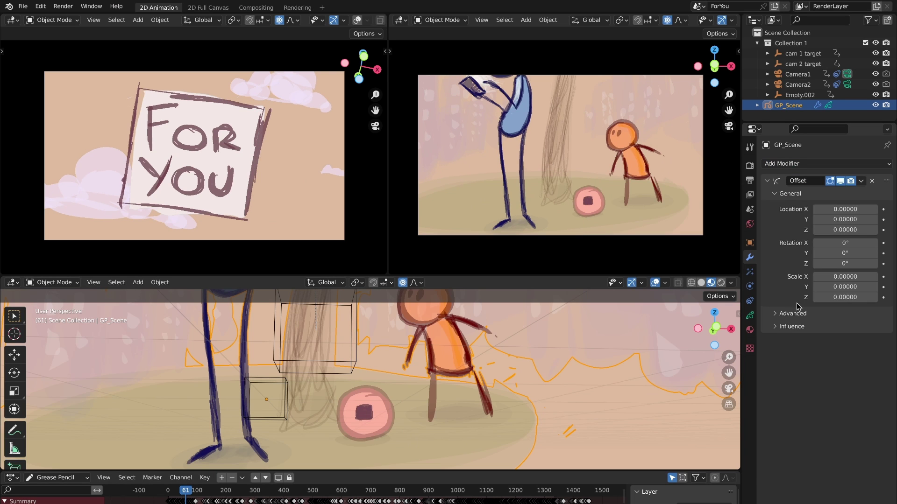
click(787, 314)
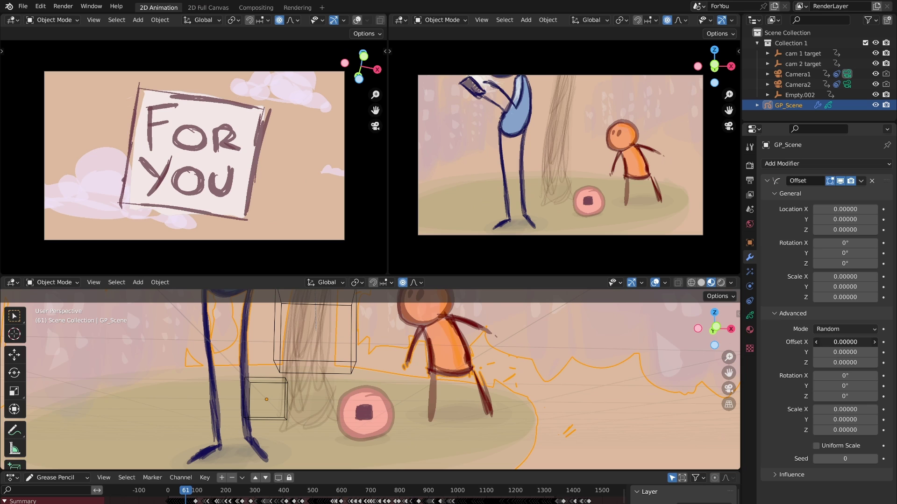
mouse_move(845, 342)
mouse_down()
mouse_move(868, 342)
mouse_move(837, 342)
mouse_move(868, 341)
mouse_up()
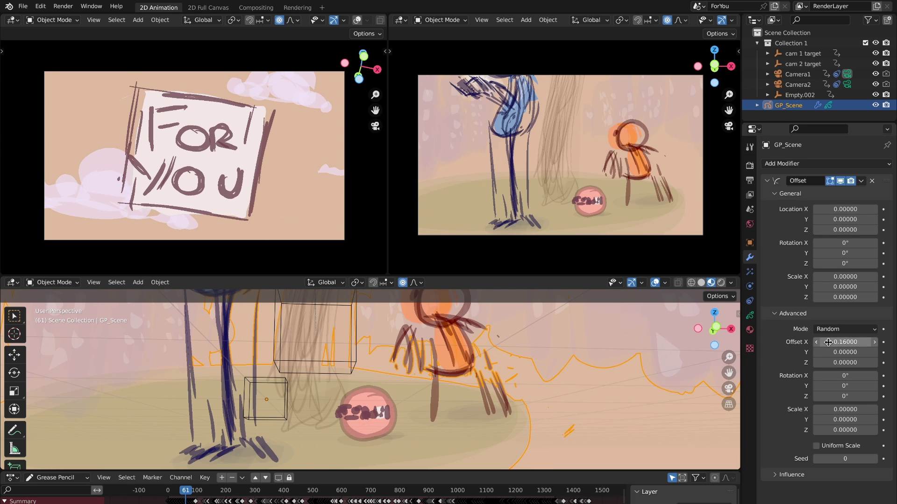
click(853, 331)
click(840, 353)
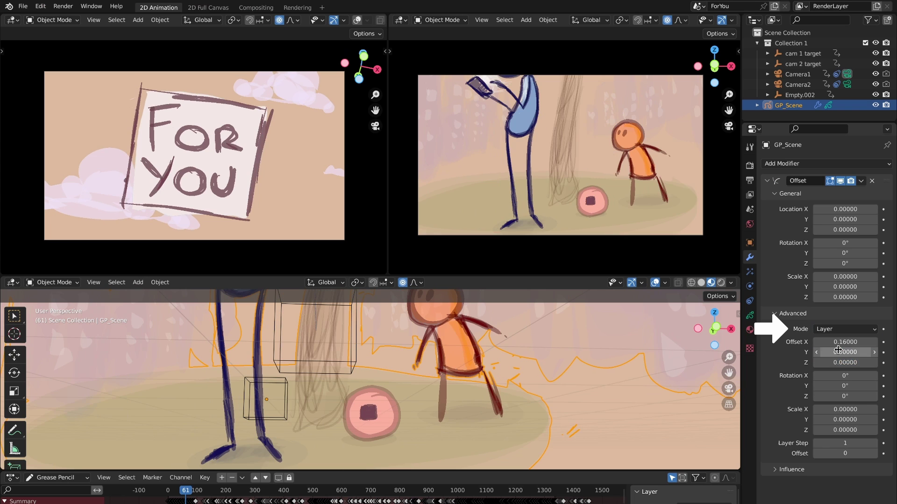
mouse_move(840, 342)
mouse_down()
mouse_move(747, 342)
mouse_move(764, 342)
mouse_up()
drag(844, 375, 844, 375)
mouse_move(845, 352)
mouse_down()
mouse_move(825, 352)
mouse_move(868, 342)
mouse_up()
click(846, 329)
click(838, 351)
click(871, 181)
click(859, 164)
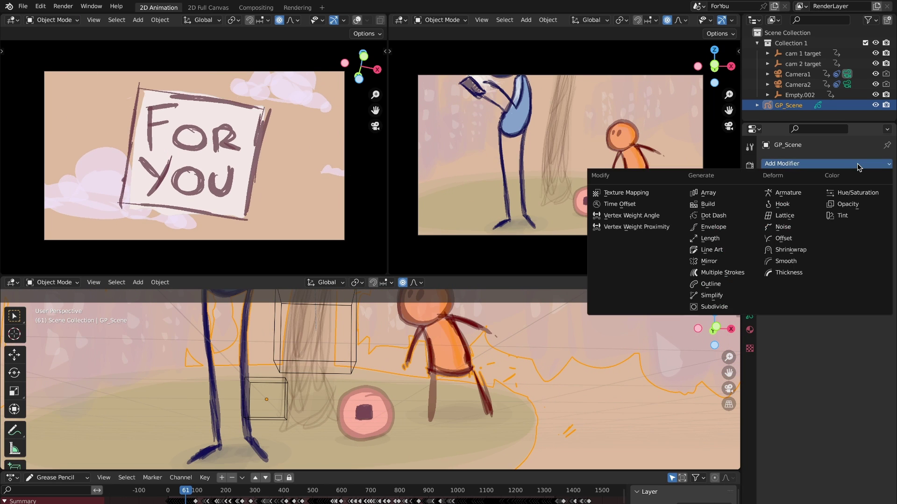
- Add a Natural Drawing Build modifier at speed factor 0.73 to GP_Scene and preview the playback
click(719, 205)
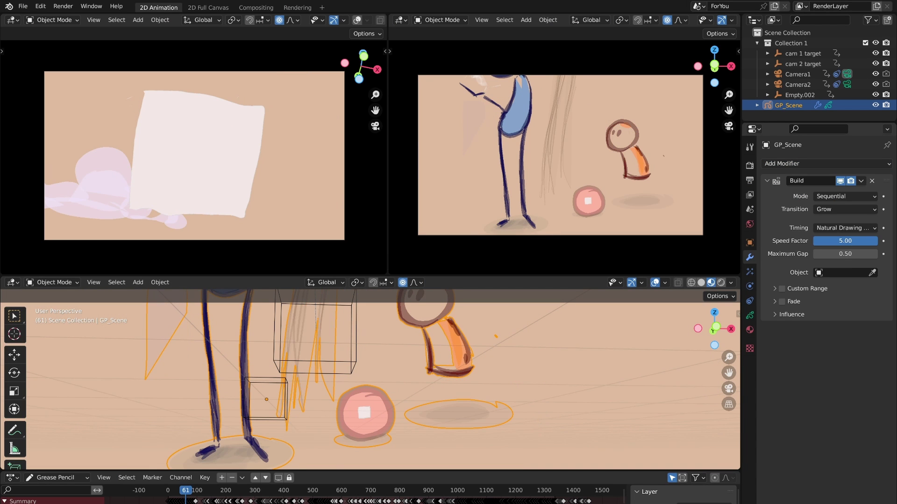
scroll(374, 406, down, 2)
scroll(358, 408, down, 5)
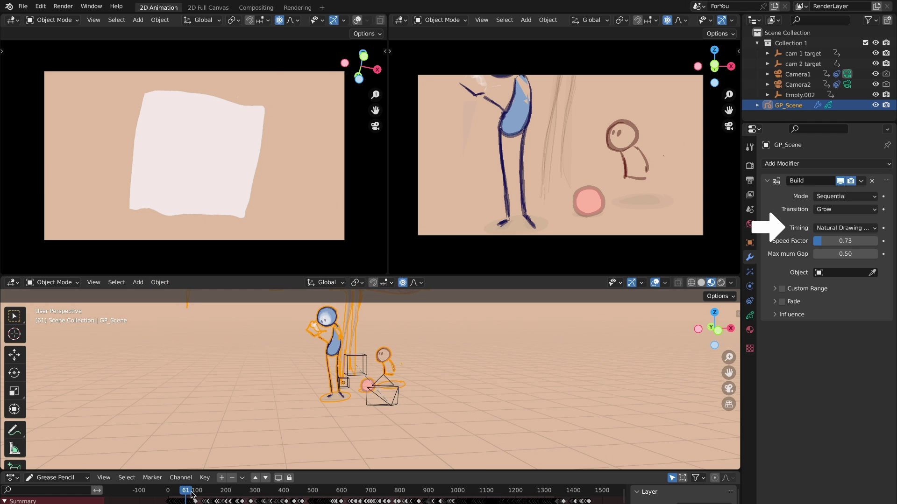
key(space)
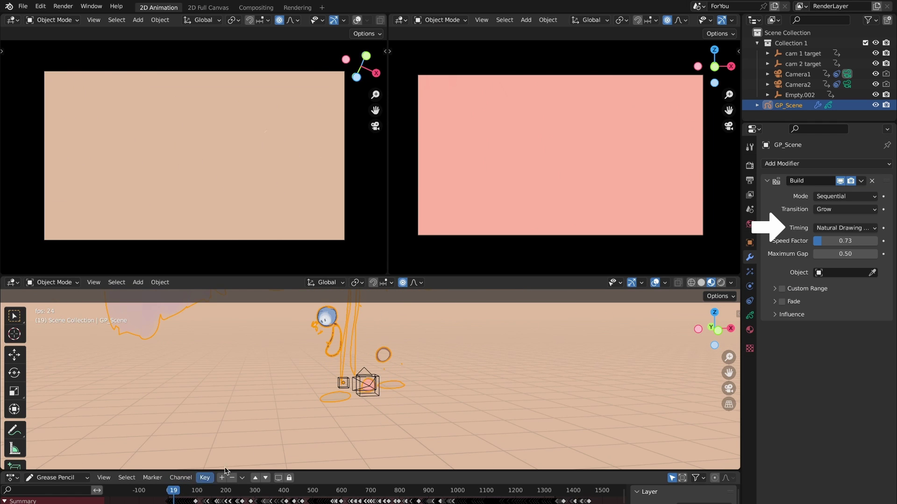
click(436, 390)
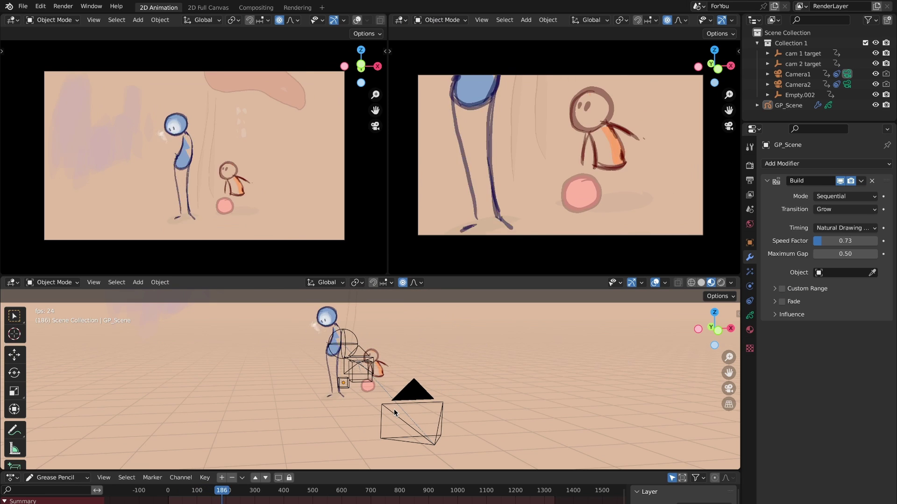
key(space)
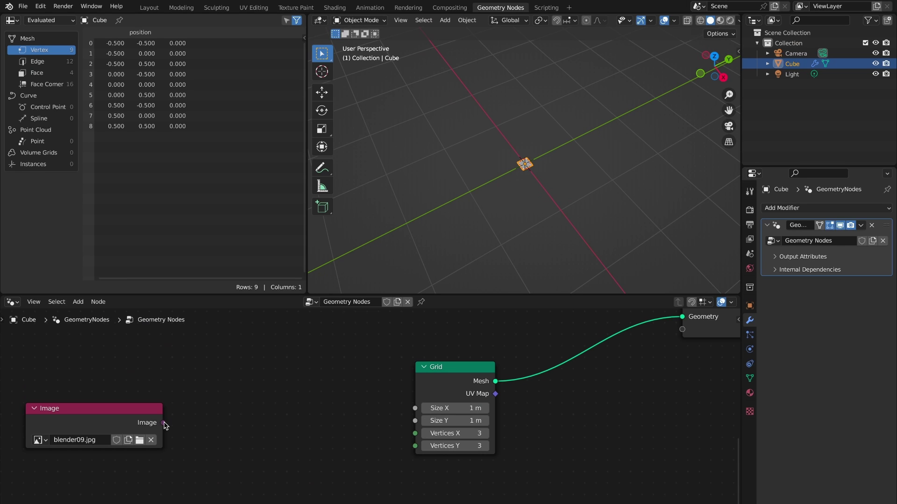
- Add an Image Info node driving the Grid's Size X and Size Y from image Width and Height
drag(242, 413, 243, 411)
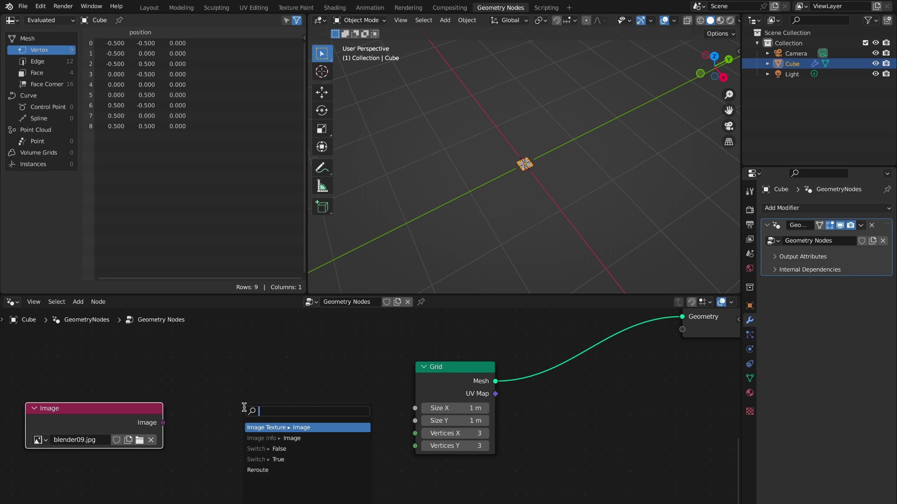
key(Down)
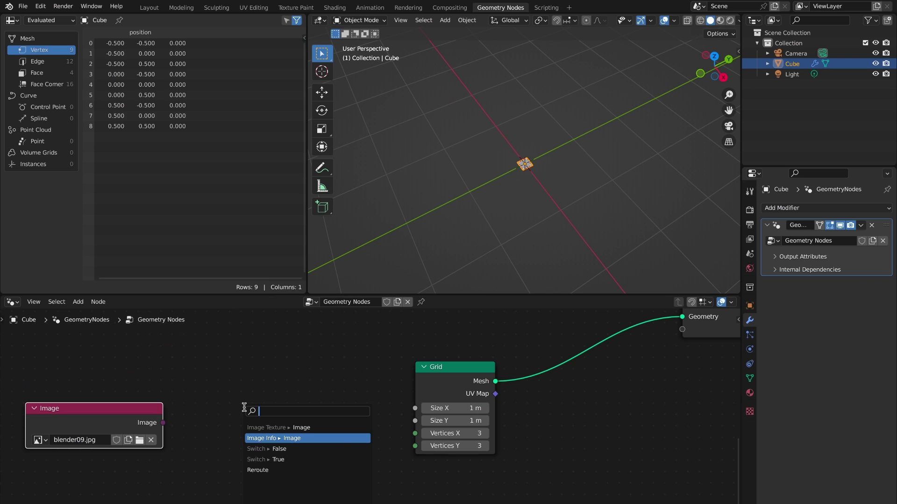
key(Return)
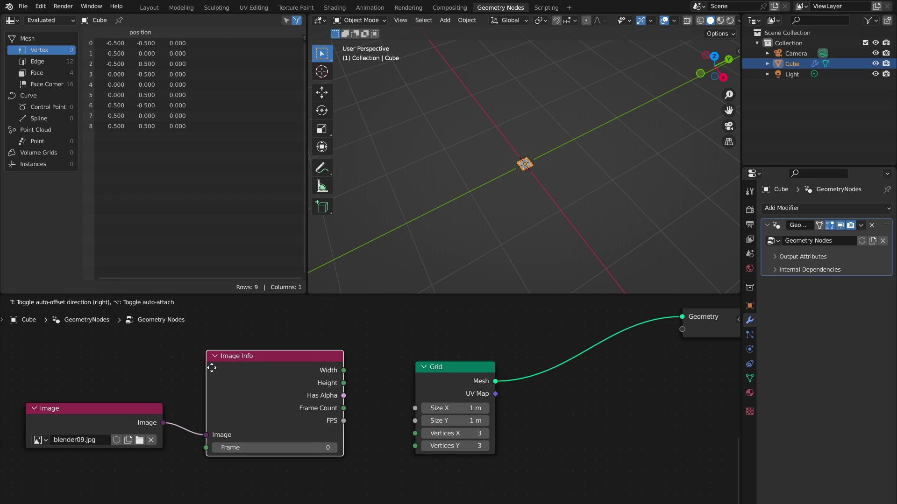
click(227, 368)
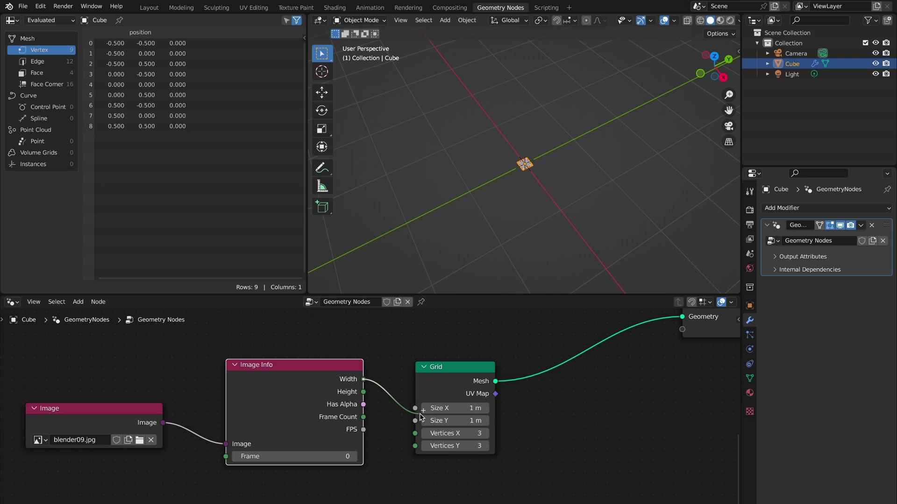
drag(418, 408, 349, 413)
click(348, 398)
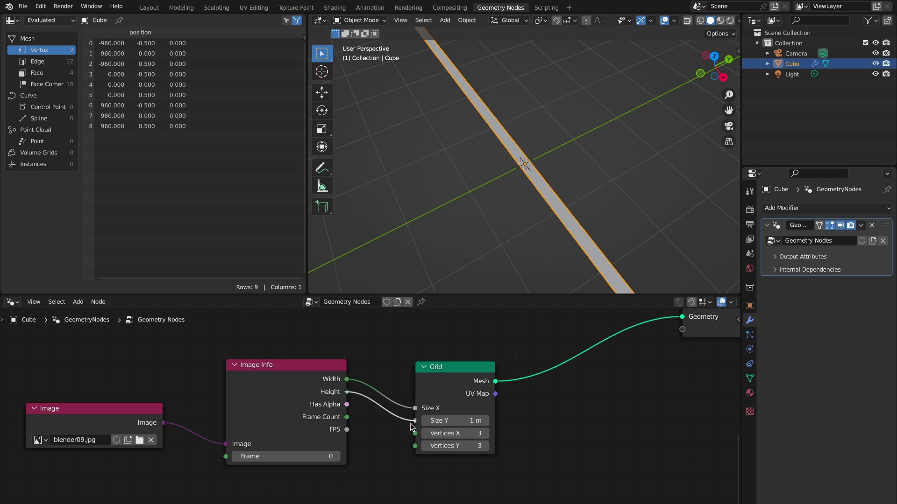
drag(413, 425, 414, 421)
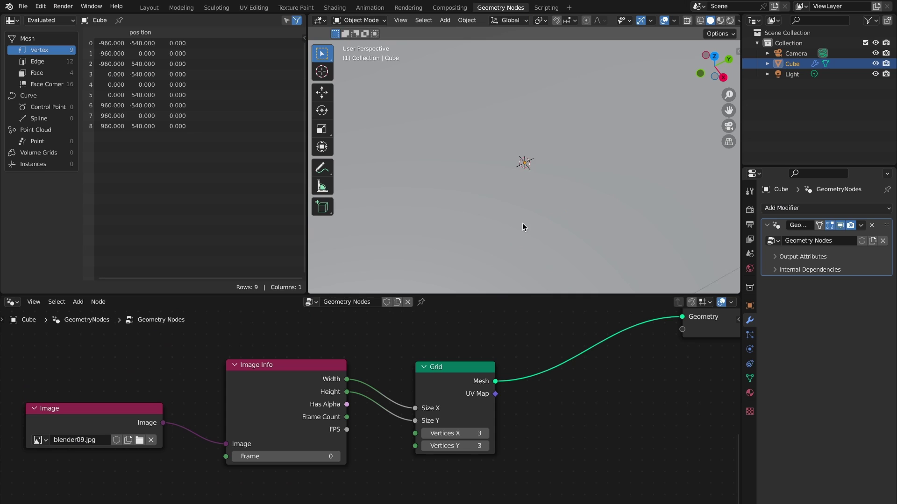
key(KP_Decimal)
- Try out a Store Named Attribute node, keeping Float, then delete it
key(shift+a)
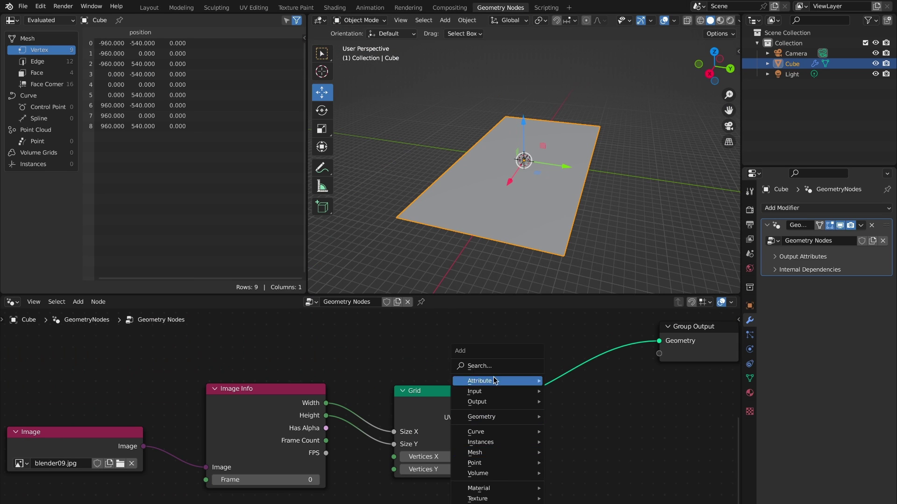
text(st)
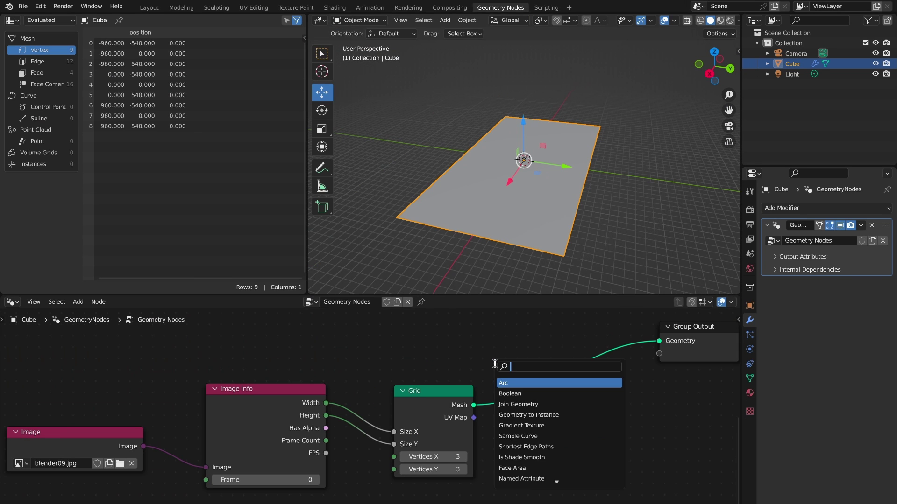
text(ore)
key(Return)
click(598, 428)
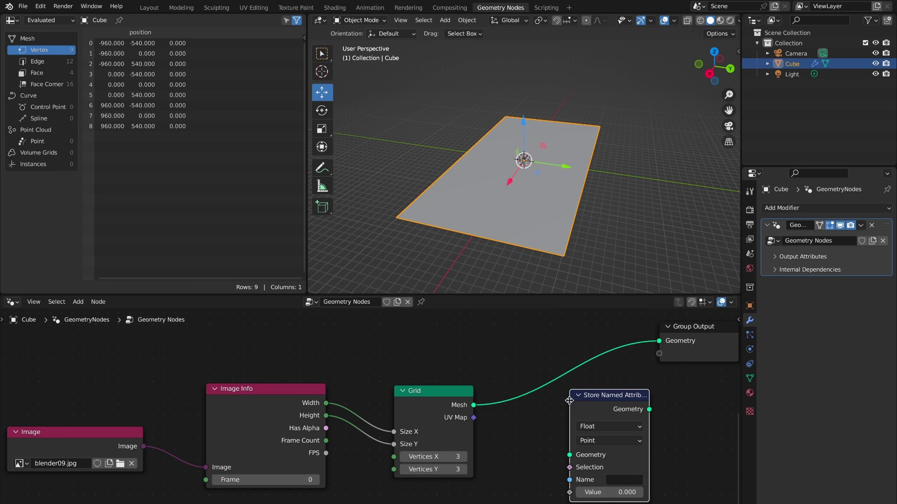
click(599, 428)
key(Escape)
key(x)
- Insert an Image Texture node on the Grid→Group Output link and inspect its extension modes
key(shift+a)
text(image)
click(605, 414)
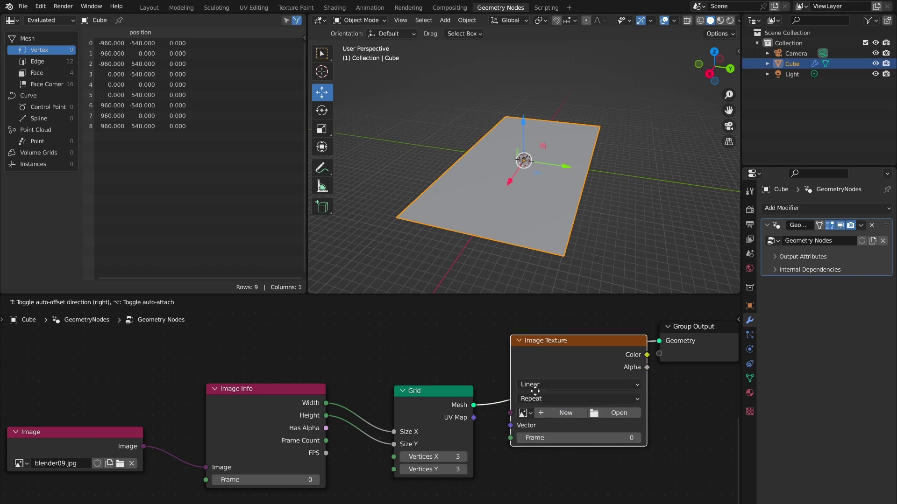
click(544, 384)
click(573, 395)
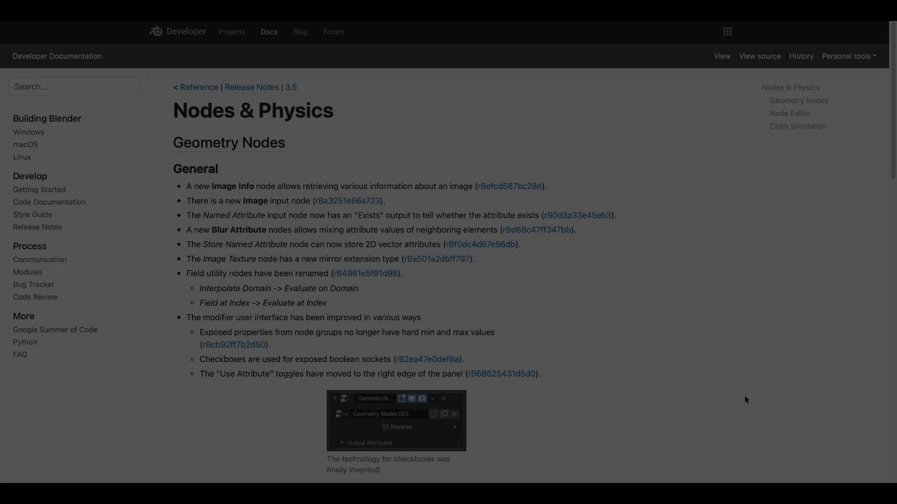
- Scroll the 3.5 Nodes & Physics notes down to Node Editor > User Interface
scroll(745, 396, down, 2)
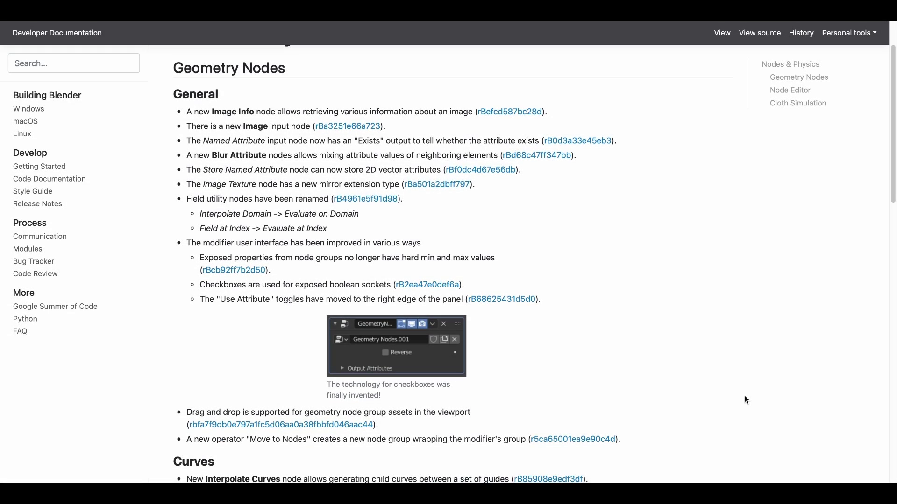
scroll(745, 397, down, 3)
scroll(745, 399, down, 5)
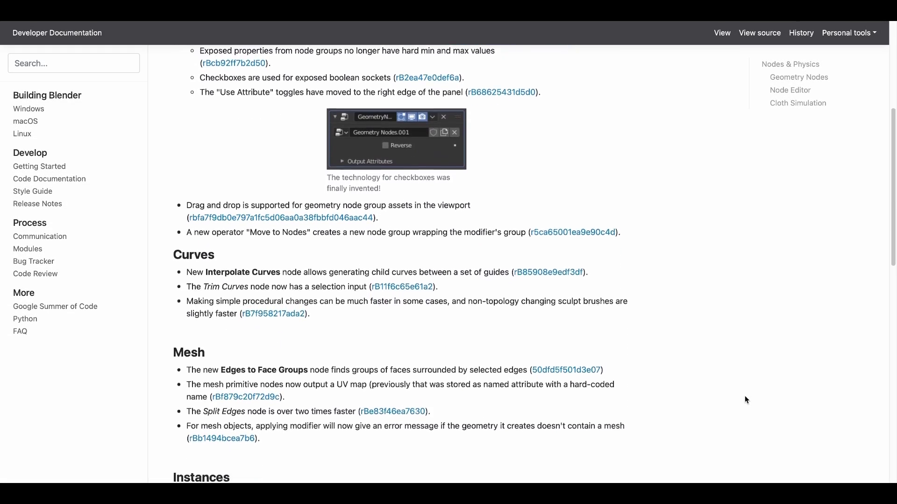
scroll(746, 400, down, 1)
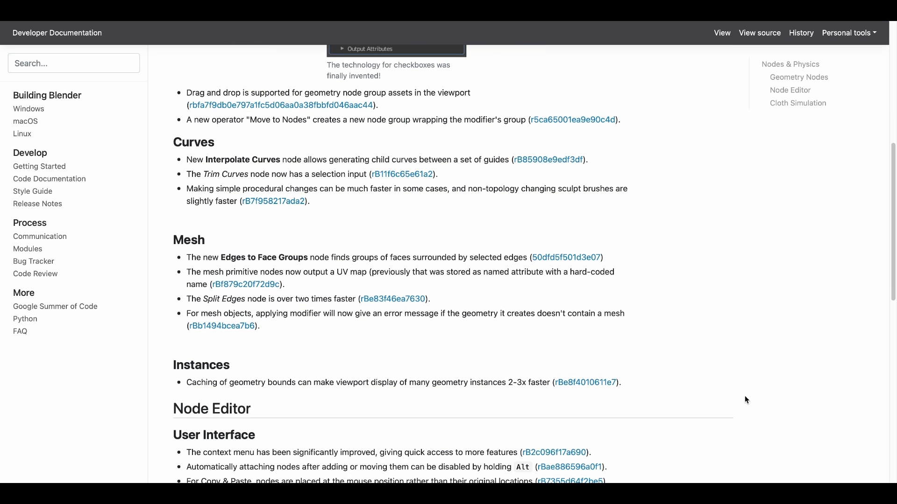
scroll(745, 397, down, 3)
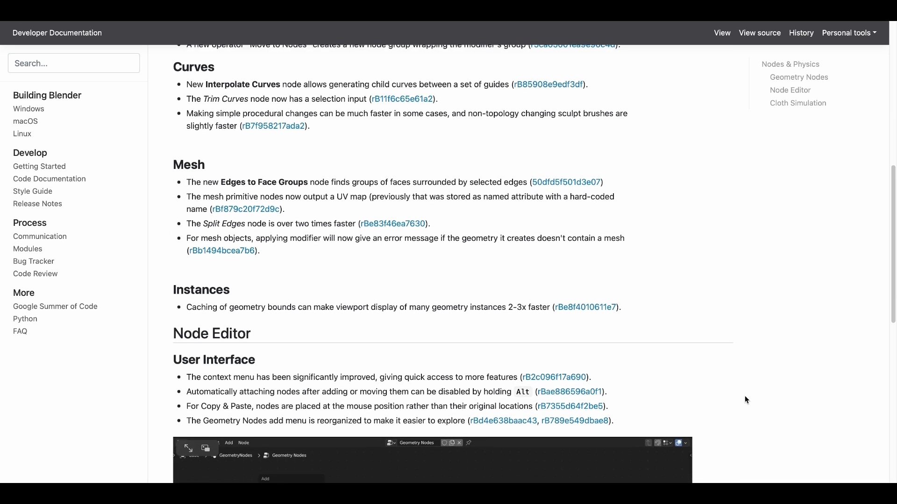
scroll(746, 399, down, 4)
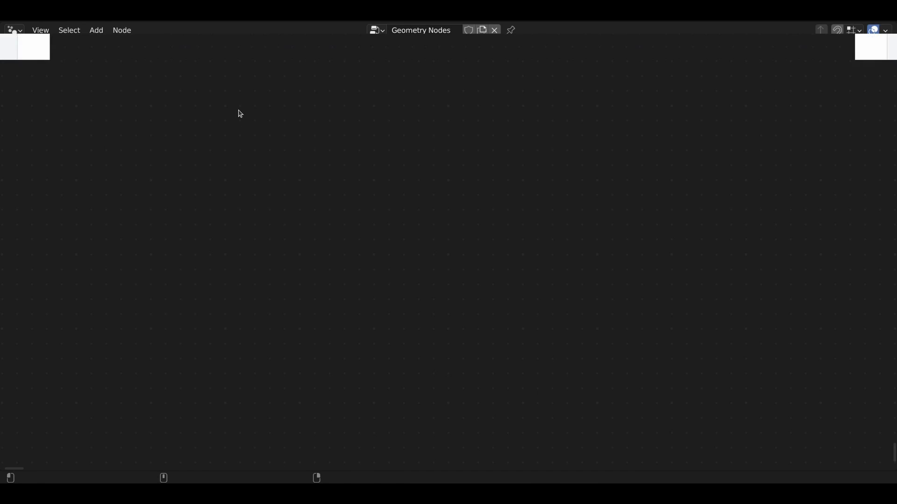
- Browse the Add menu's Input > Scene entries, paste three Grid node copies, then undo them
mouse_move(238, 143)
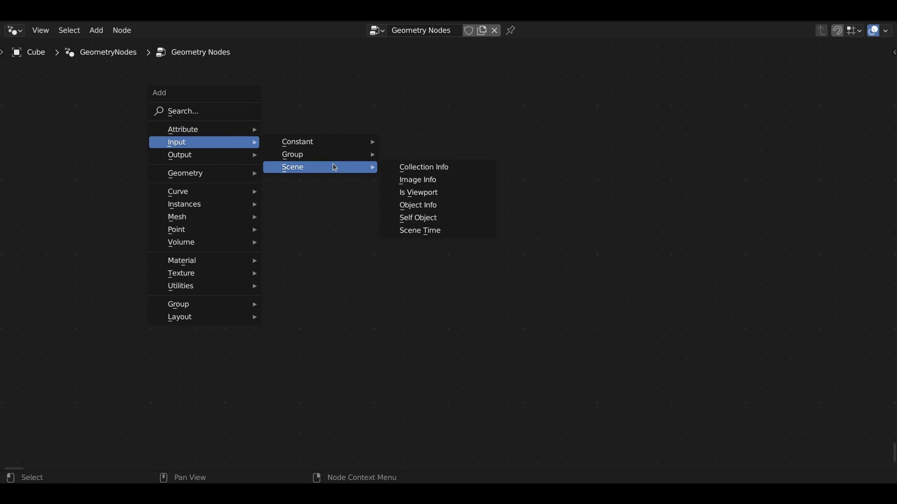
mouse_move(222, 158)
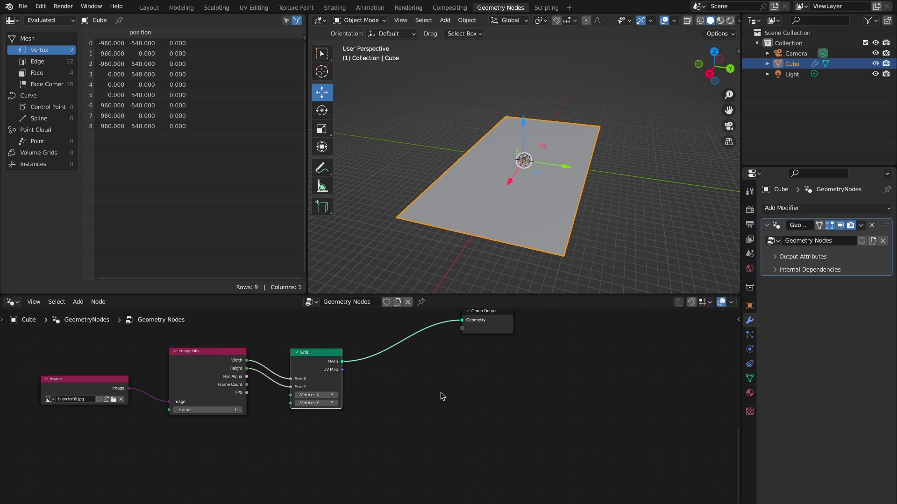
key(ctrl+v)
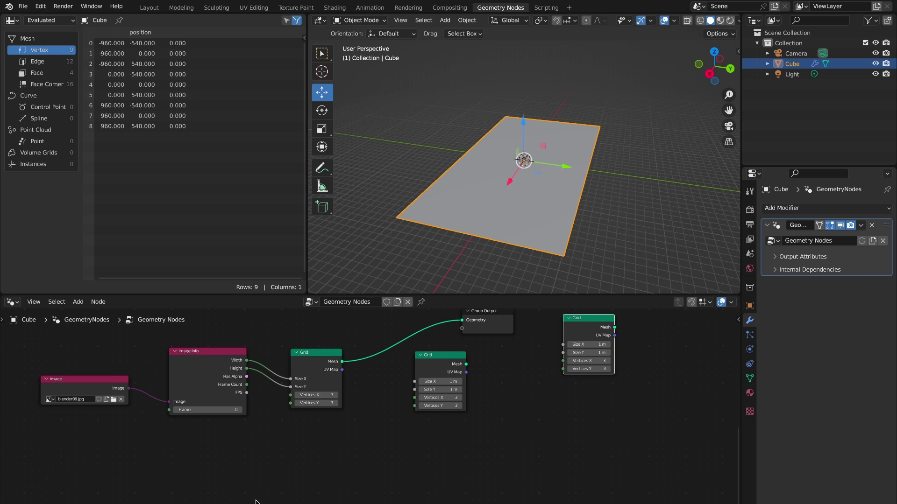
key(ctrl+v)
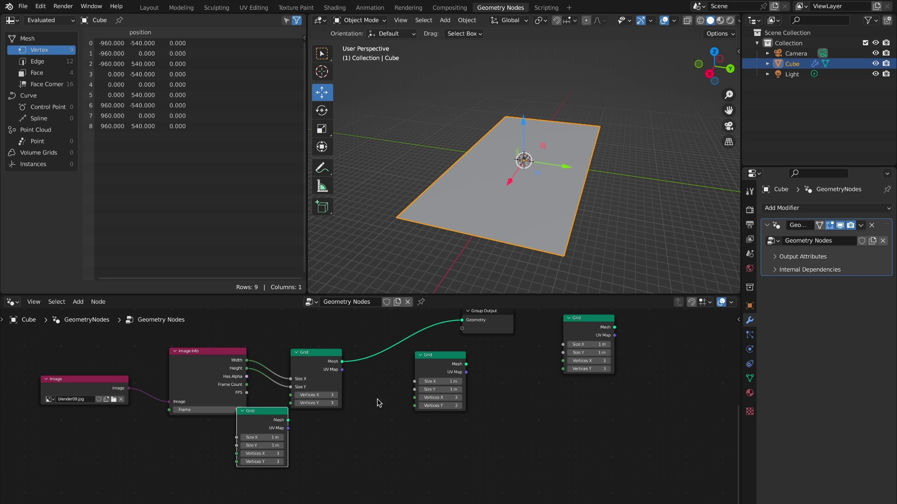
key(ctrl+v)
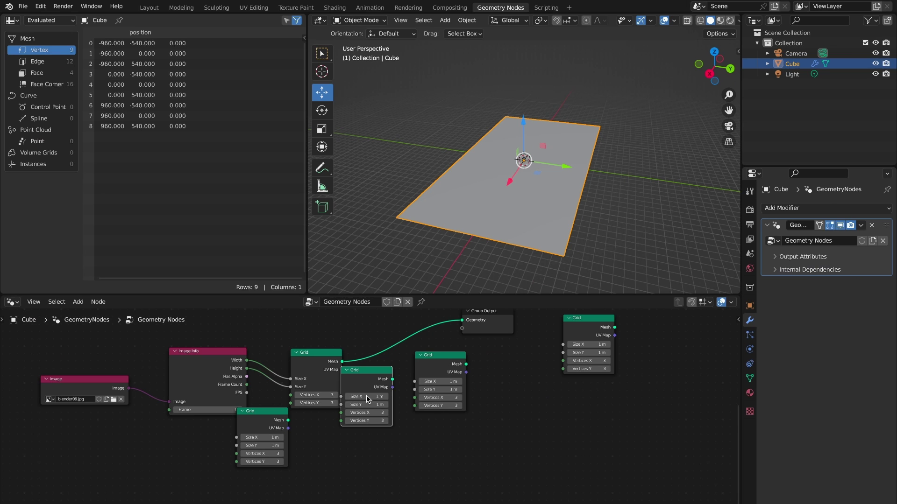
key(ctrl+z)
key(ctrl+z)
key(ctrl+z)
key(ctrl+z)
scroll(366, 397, up, 1)
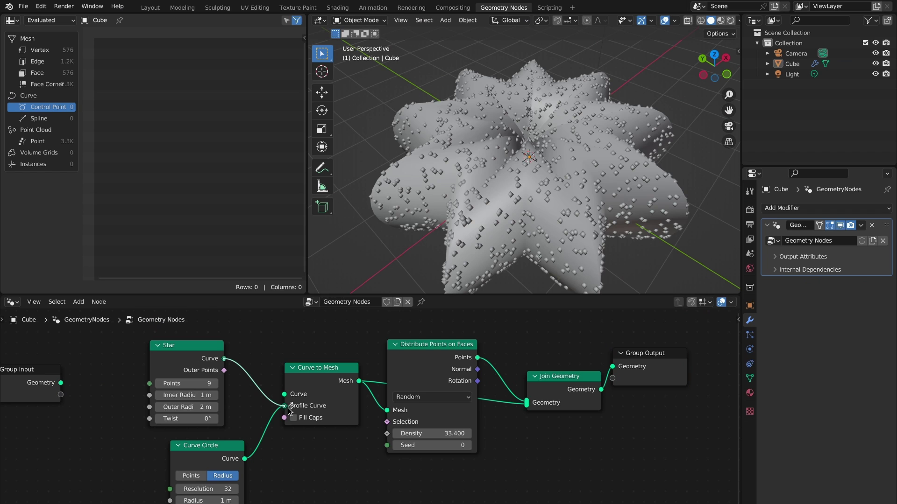
- Swap the Star link onto Profile Curve, raise Star Points from 9 to 57, then swap back
drag(289, 410, 288, 410)
middle_drag(468, 243, 468, 247)
scroll(468, 243, down, 1)
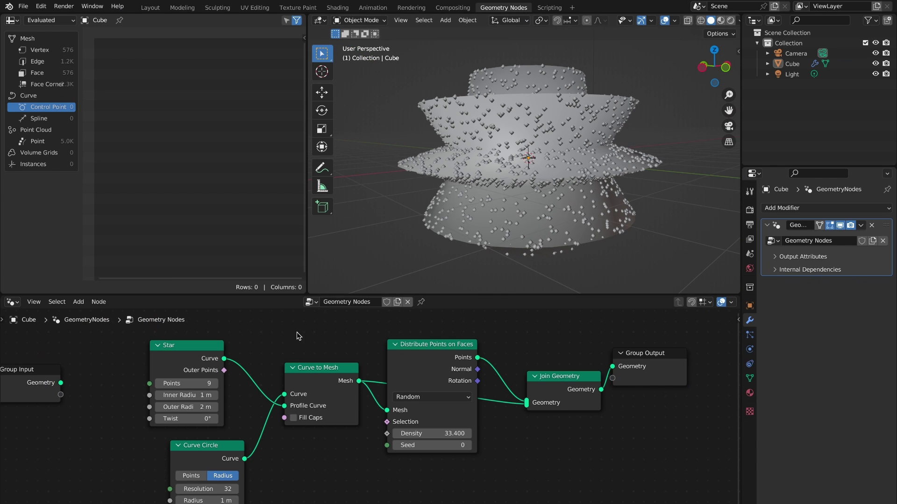
drag(178, 385, 234, 385)
middle_drag(484, 122, 483, 123)
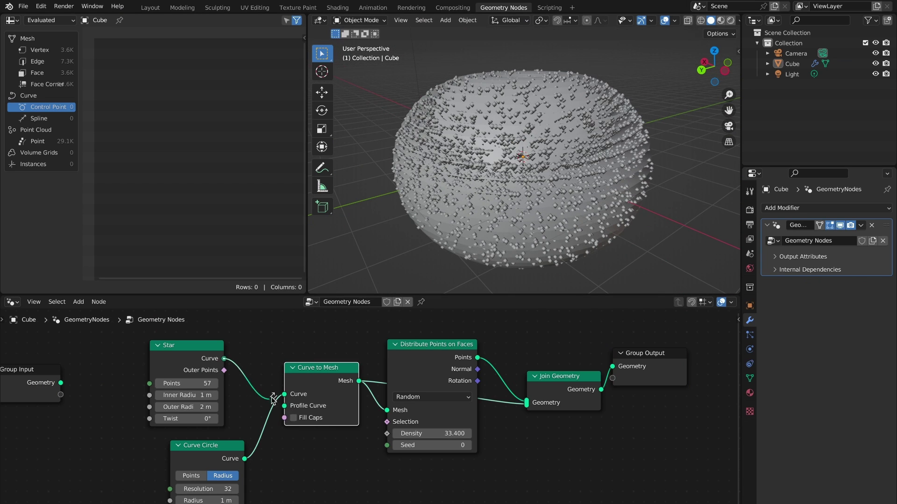
alt+drag(291, 396, 291, 396)
- Scroll to the release note about holding Alt to swap node links
scroll(745, 396, down, 3)
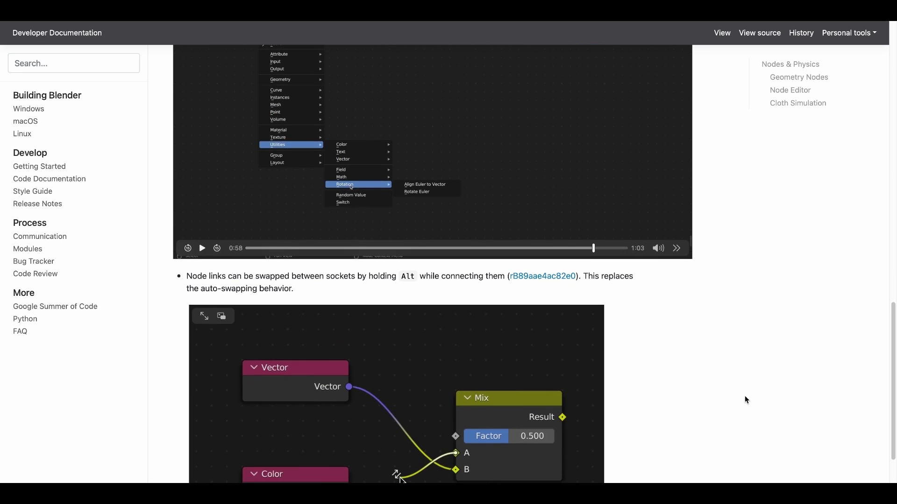
scroll(745, 397, down, 2)
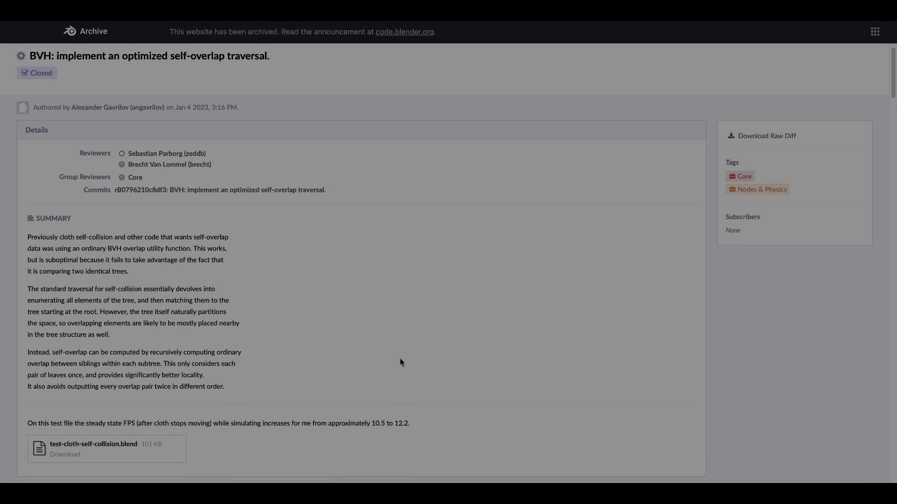
- Scroll the BVH self-overlap traversal revision through Summary and Diff Detail
scroll(400, 359, down, 3)
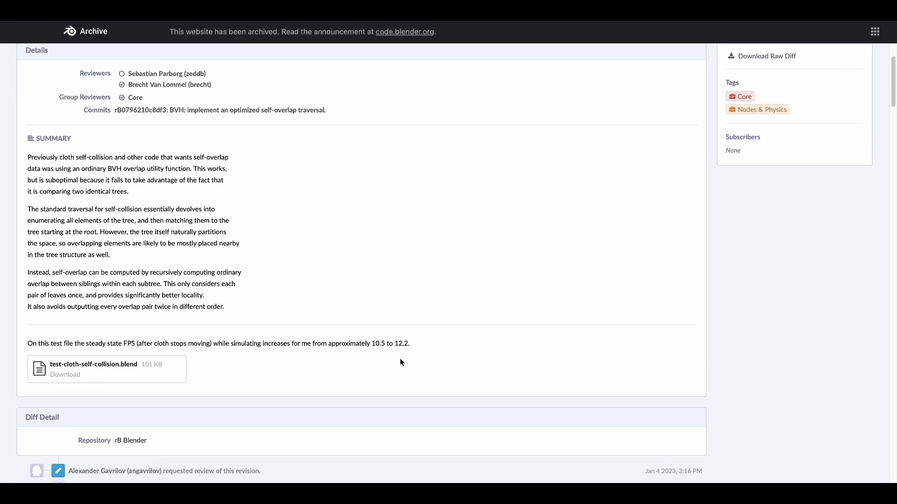
scroll(400, 362, down, 3)
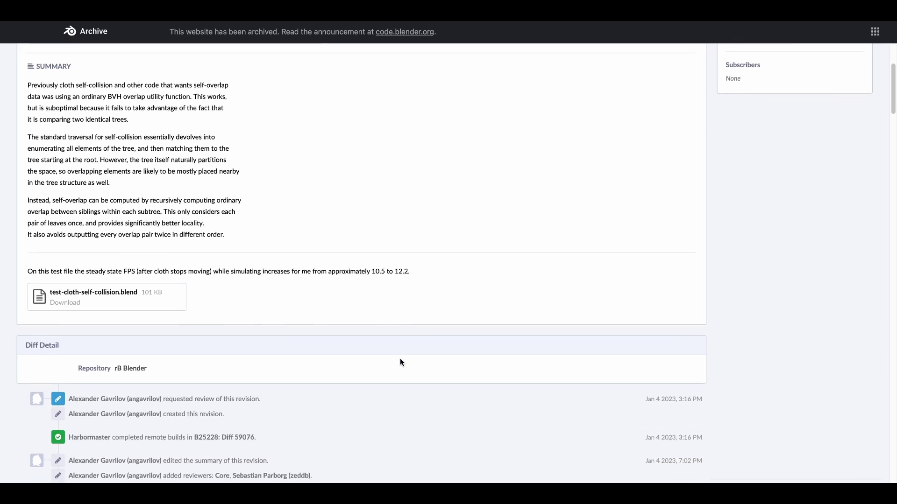
scroll(400, 362, down, 3)
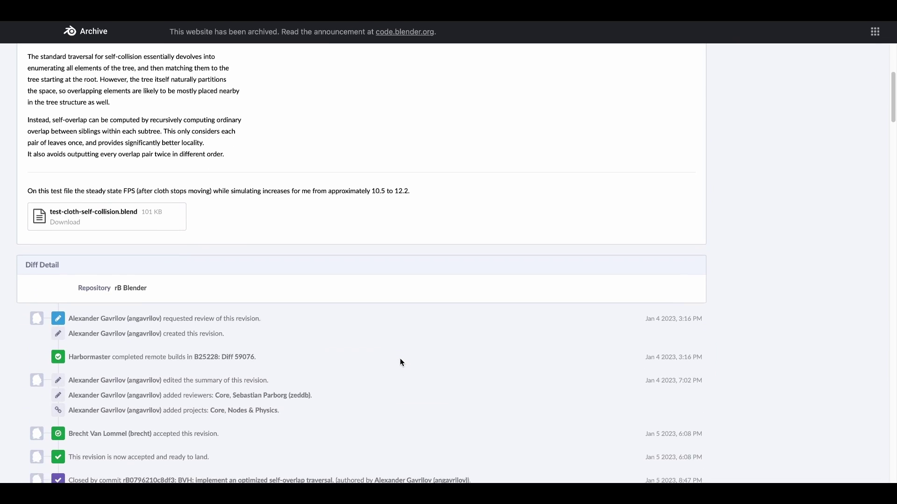
scroll(400, 362, down, 1)
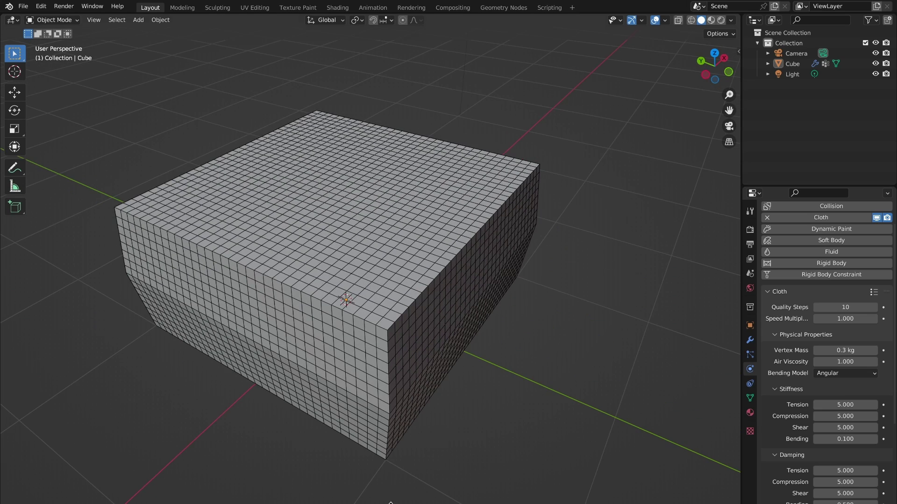
- Play the timeline to watch the cloth cube self-collide and fold
key(space)
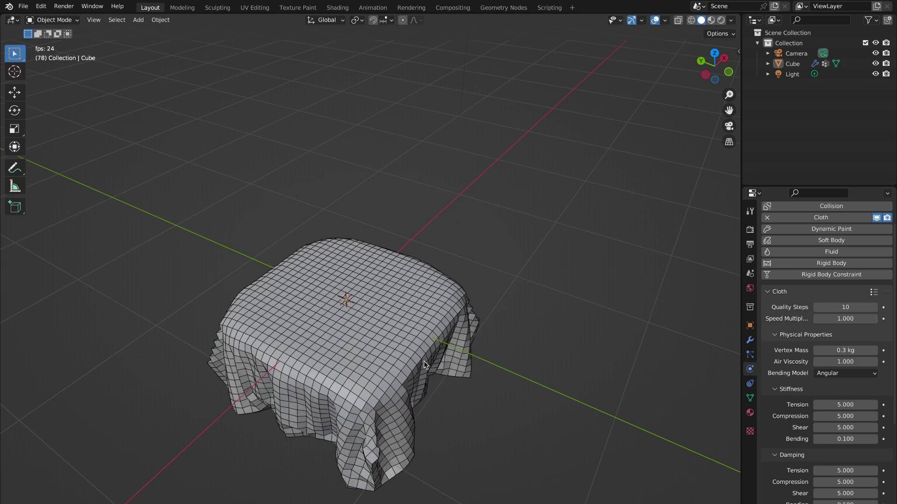
key(KP_4)
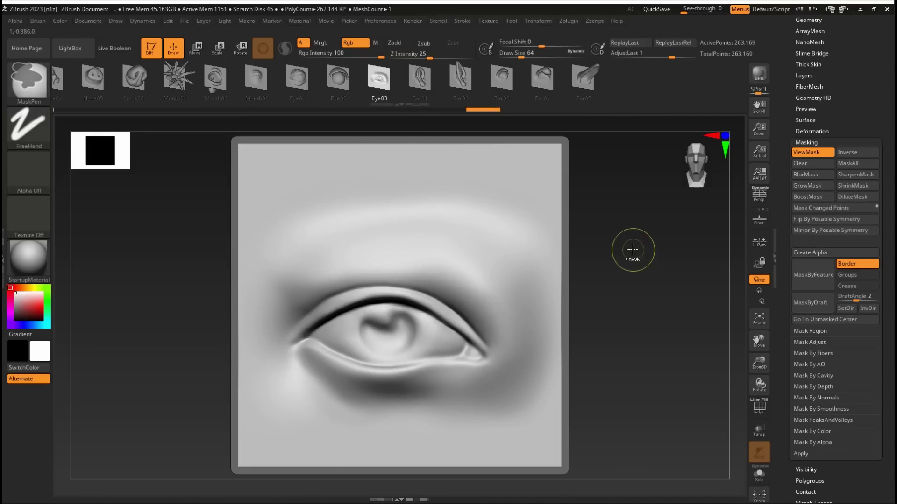
- Stamp the eye detail onto the plane with Chisel3D DragRect and tilt it in perspective
mouse_move(632, 250)
ctrl+mouse_down()
mouse_move(726, 351)
mouse_move(710, 340)
ctrl+mouse_up()
key(p)
mouse_move(570, 156)
mouse_down()
mouse_move(663, 251)
mouse_move(684, 236)
mouse_move(662, 267)
mouse_up()
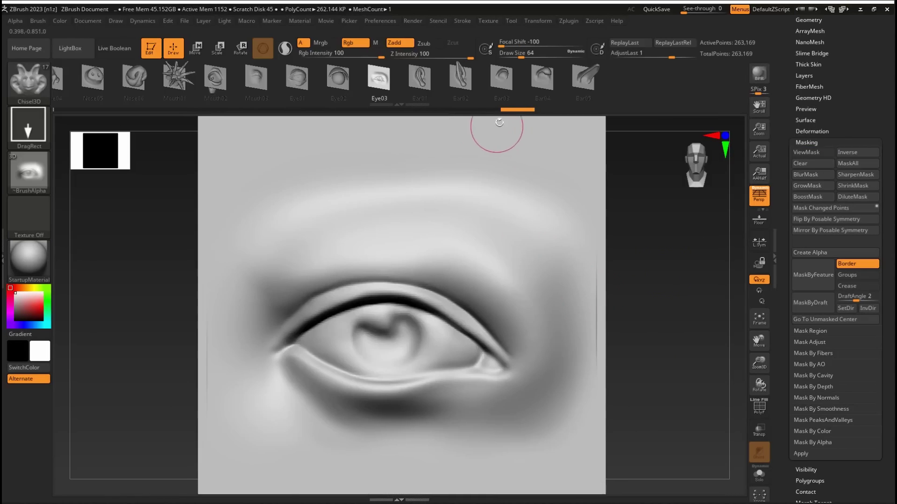
click(388, 89)
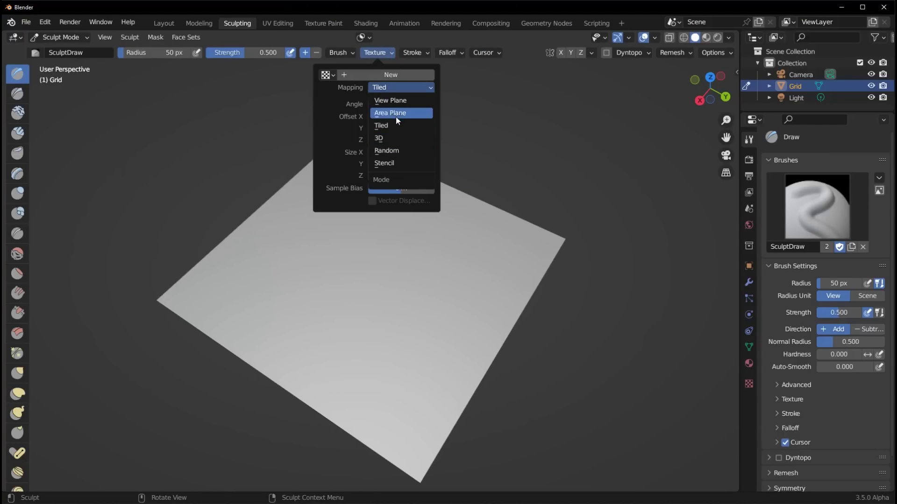
- Give the brush a new Area Plane-mapped texture using the Eye_.exr image
click(396, 114)
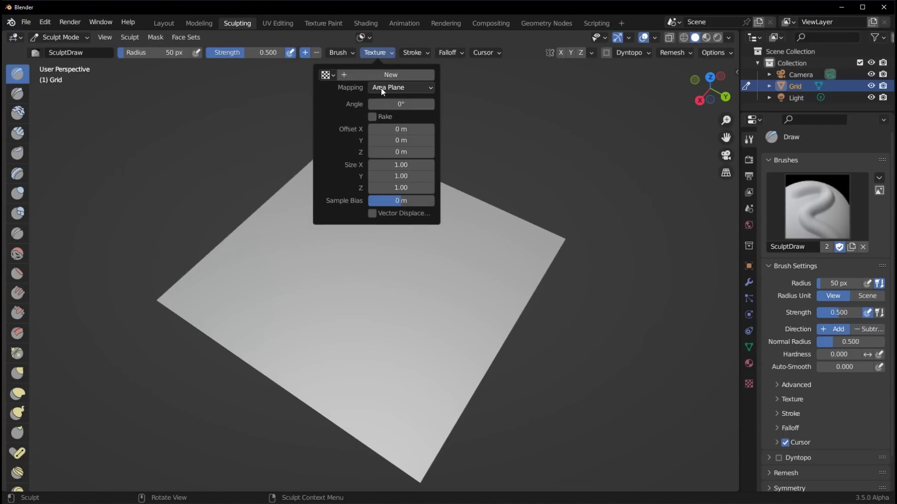
click(387, 89)
click(388, 88)
click(364, 76)
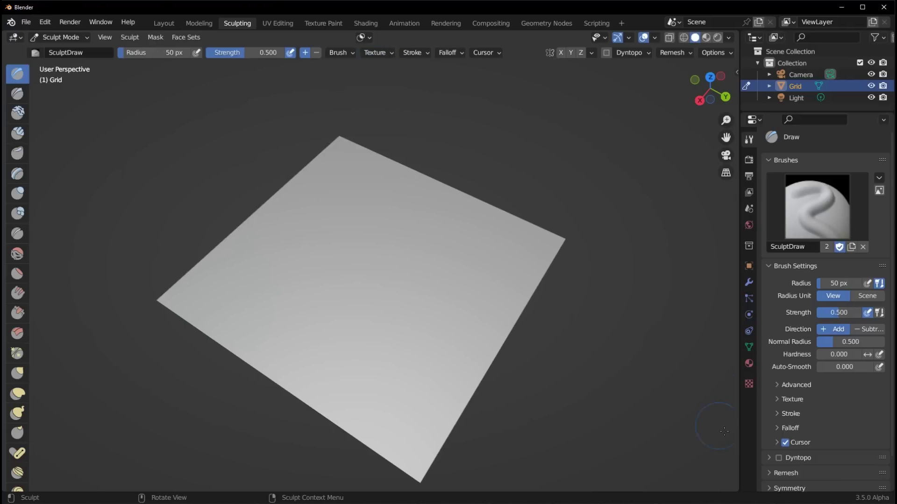
click(749, 383)
click(858, 359)
double_click(275, 217)
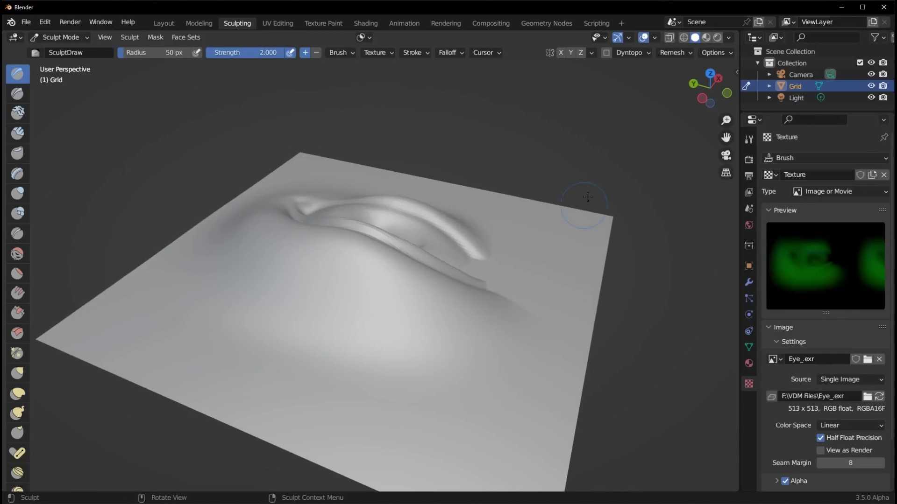
- Sculpt the eye shape on the plane, then stamp curled protrusions onto the sphere
middle_drag(201, 161, 308, 159)
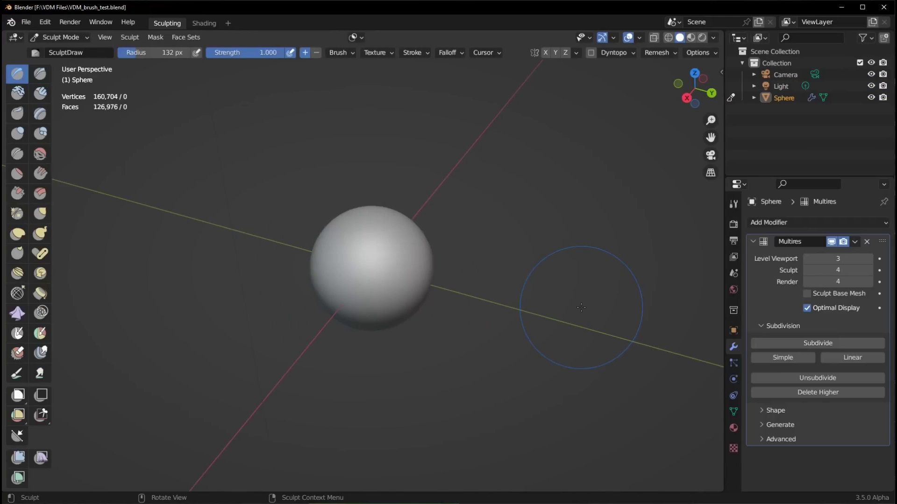
scroll(468, 265, up, 4)
scroll(280, 210, down, 1)
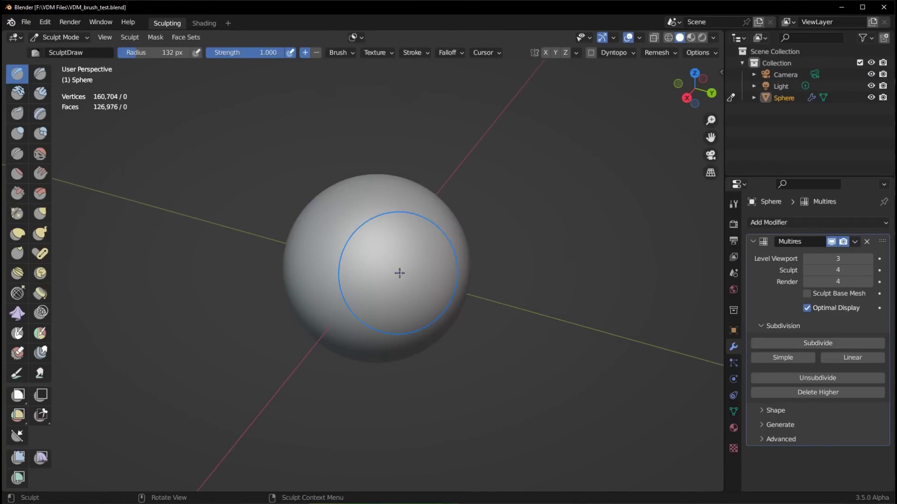
drag(476, 243, 475, 243)
middle_drag(476, 242, 417, 206)
drag(379, 294, 450, 326)
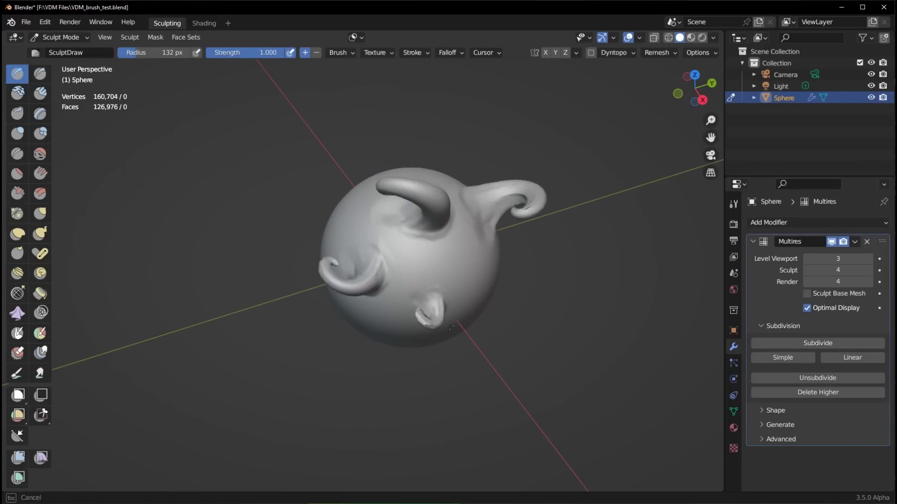
mouse_move(487, 270)
middle_down()
mouse_move(411, 261)
mouse_move(344, 286)
mouse_move(377, 322)
middle_up()
middle_drag(388, 263, 343, 189)
middle_drag(389, 216, 406, 251)
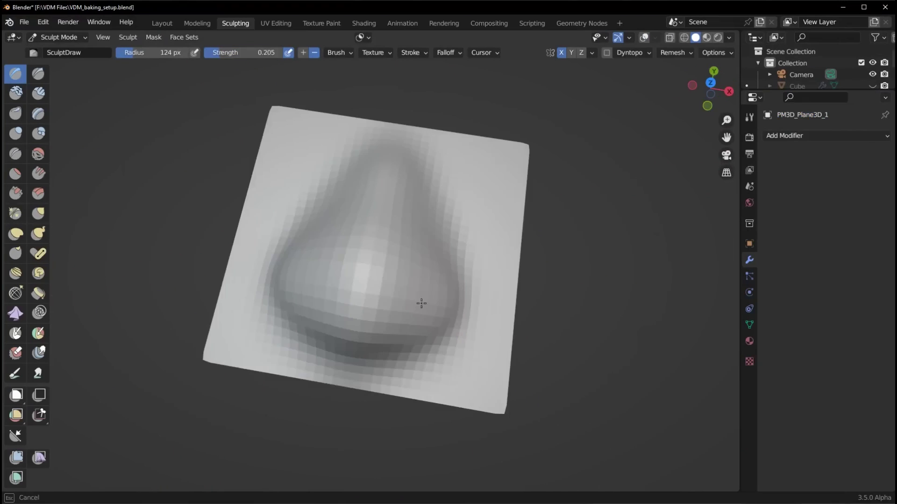
mouse_move(421, 302)
middle_down()
mouse_move(370, 363)
mouse_move(376, 376)
middle_up()
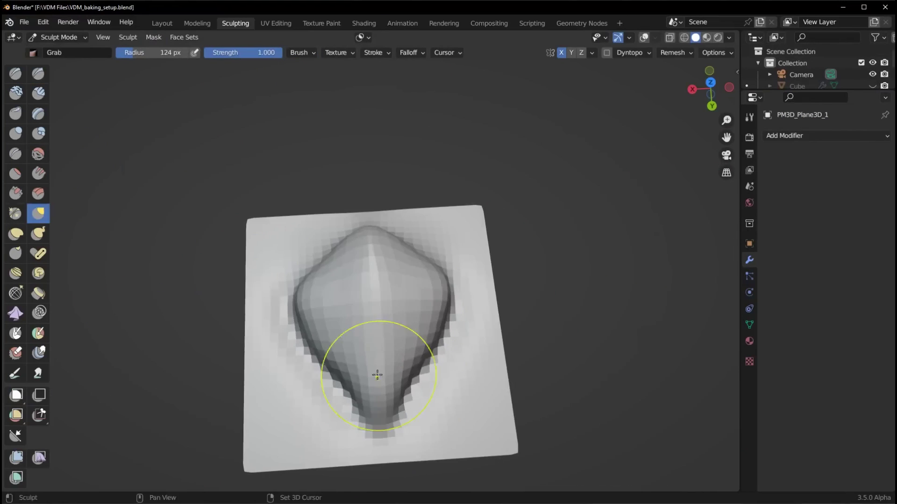
- Switch to the multi-plane scrape brush and check its texture settings and preview
click(47, 195)
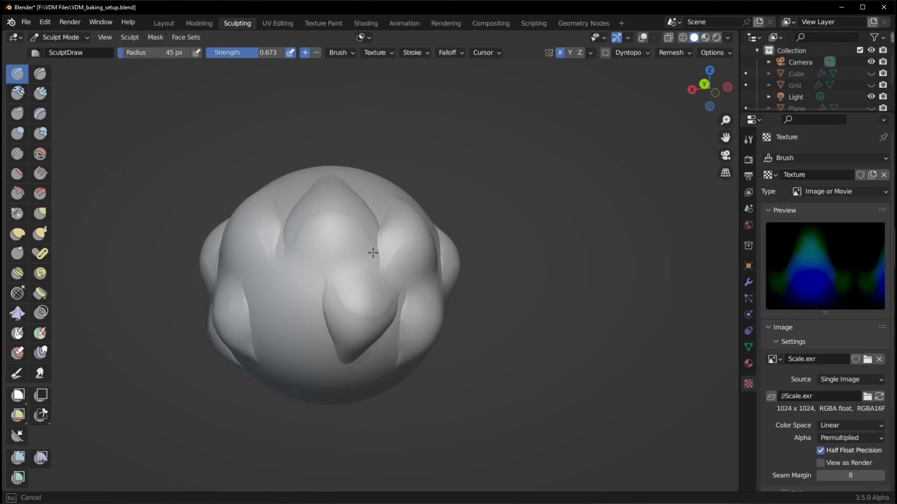
mouse_move(283, 258)
middle_down()
mouse_move(360, 336)
mouse_move(392, 332)
mouse_move(406, 300)
mouse_move(472, 429)
mouse_move(356, 240)
mouse_move(424, 283)
mouse_move(366, 300)
mouse_move(372, 344)
mouse_move(452, 372)
mouse_move(409, 336)
middle_up()
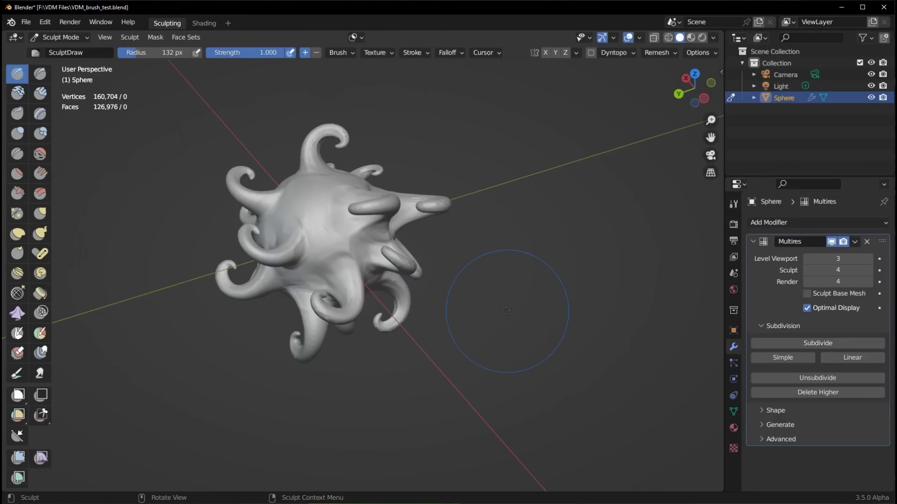
click(732, 449)
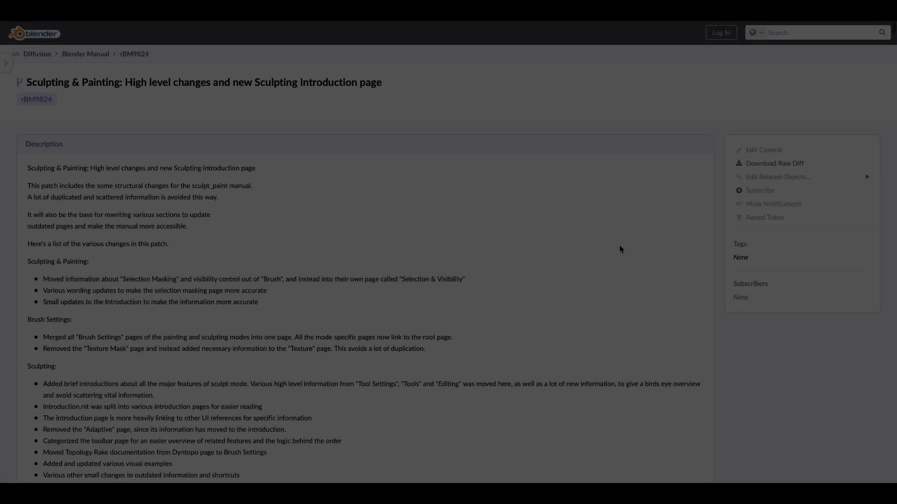
- Scroll down through the rBM9824 commit page on the sculpting manual changes
scroll(620, 249, down, 1)
scroll(619, 247, down, 2)
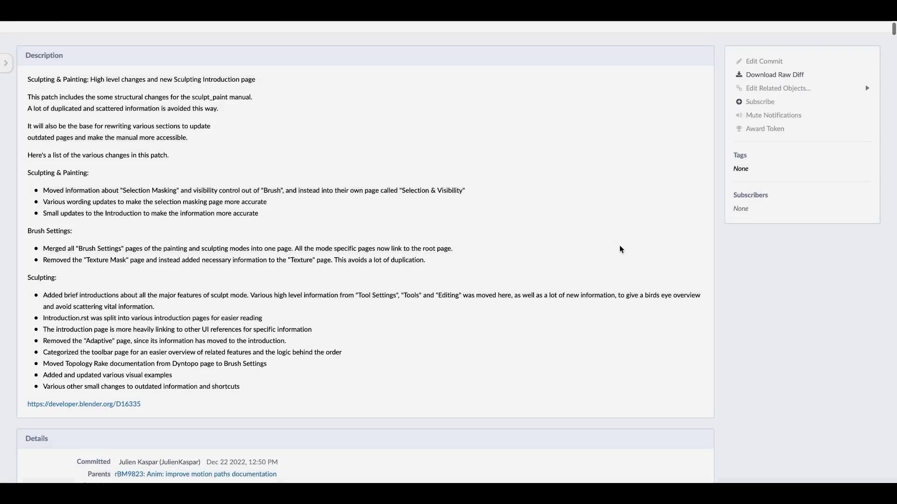
scroll(619, 246, down, 3)
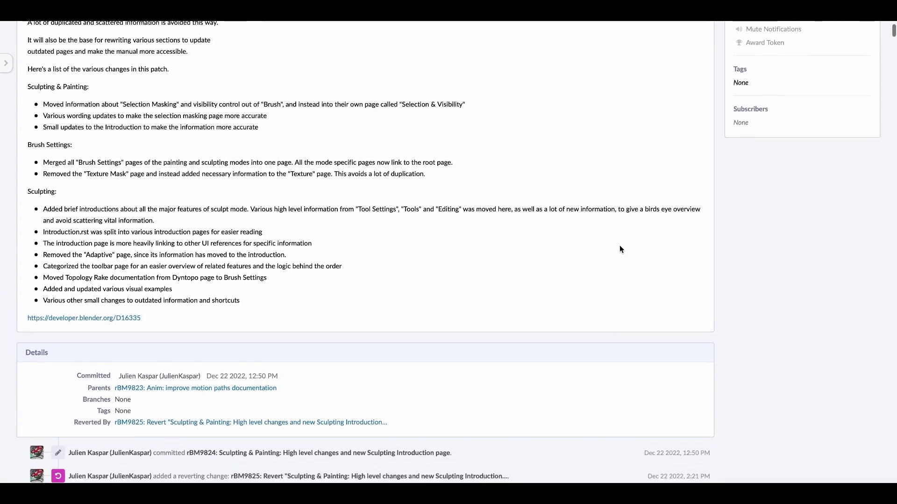
scroll(621, 250, down, 2)
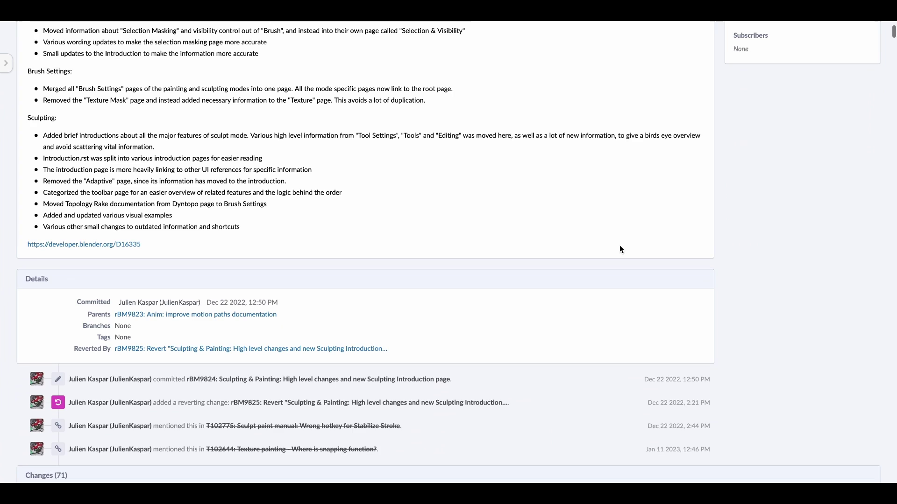
scroll(620, 250, down, 2)
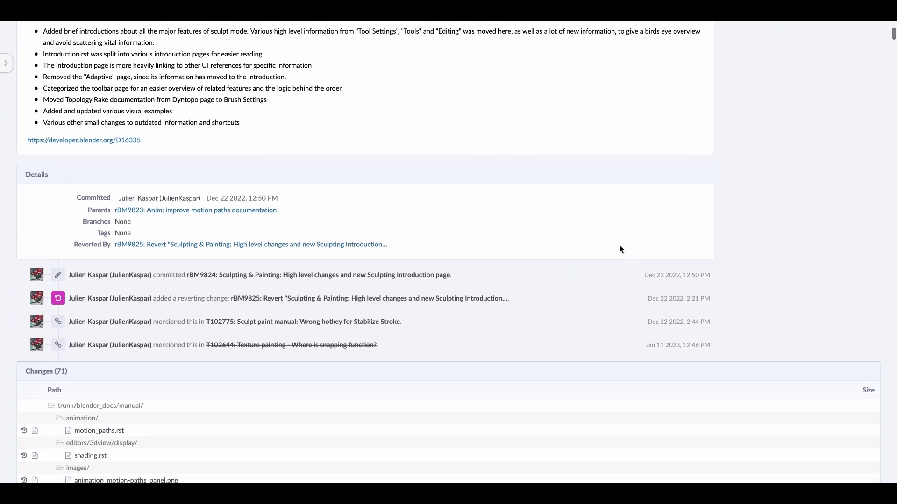
- Go back to the 3.5 Sculpt, Paint, Texture release notes and scroll to the Features section
key(alt+Left)
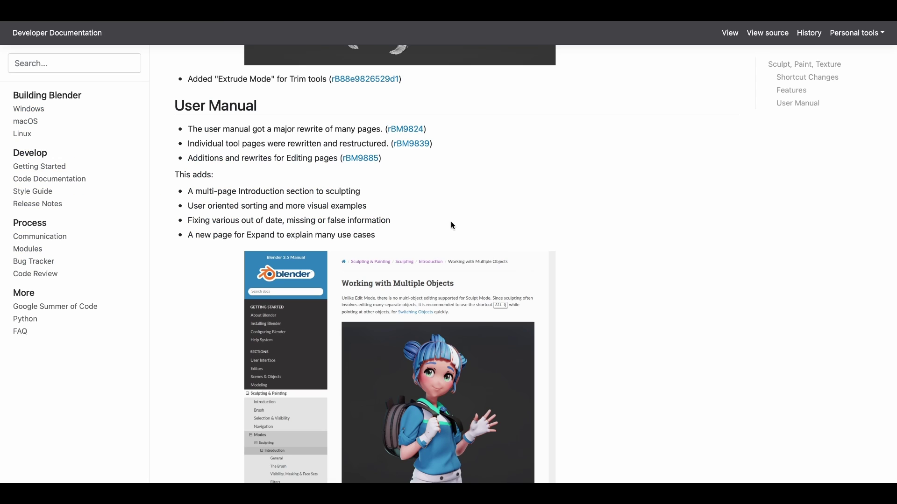
scroll(451, 241, down, 2)
scroll(451, 241, up, 1)
scroll(451, 242, up, 5)
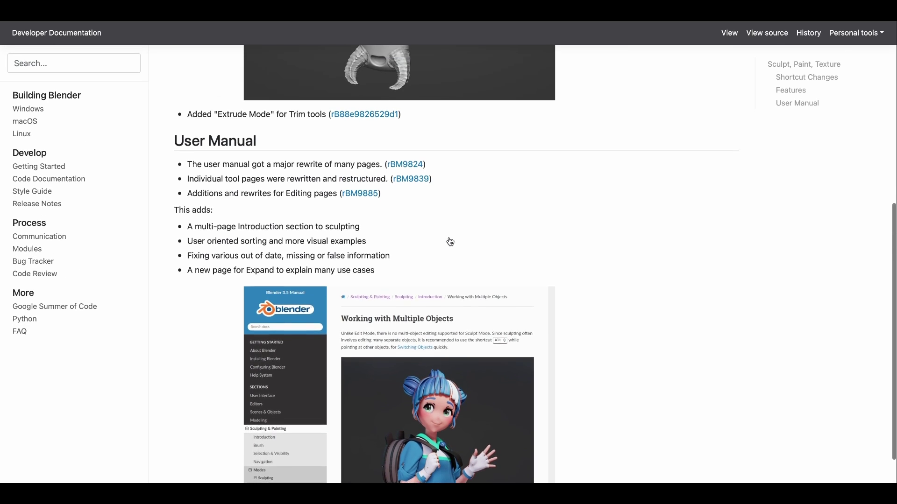
scroll(451, 241, up, 4)
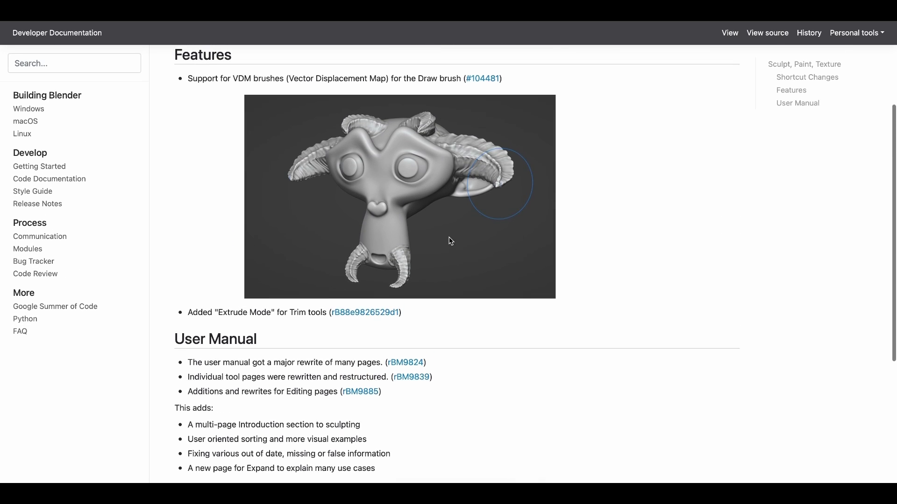
scroll(451, 241, up, 2)
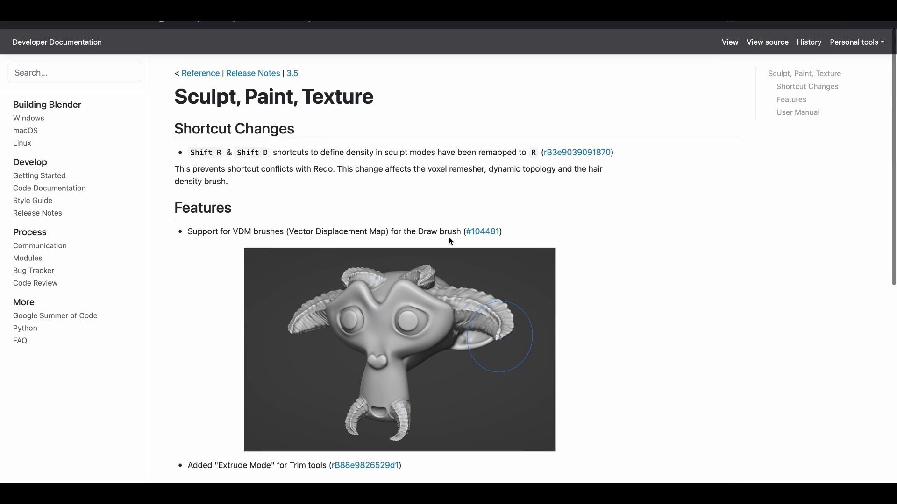
scroll(700, 239, down, 2)
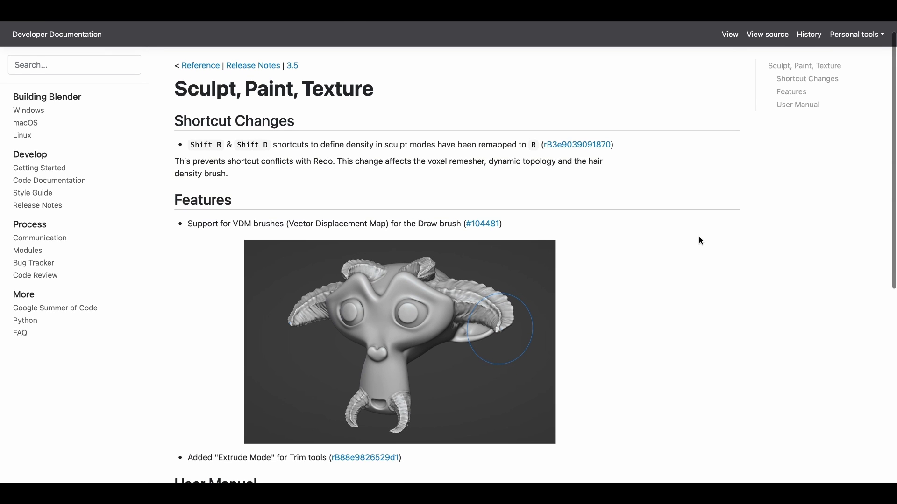
scroll(700, 237, down, 1)
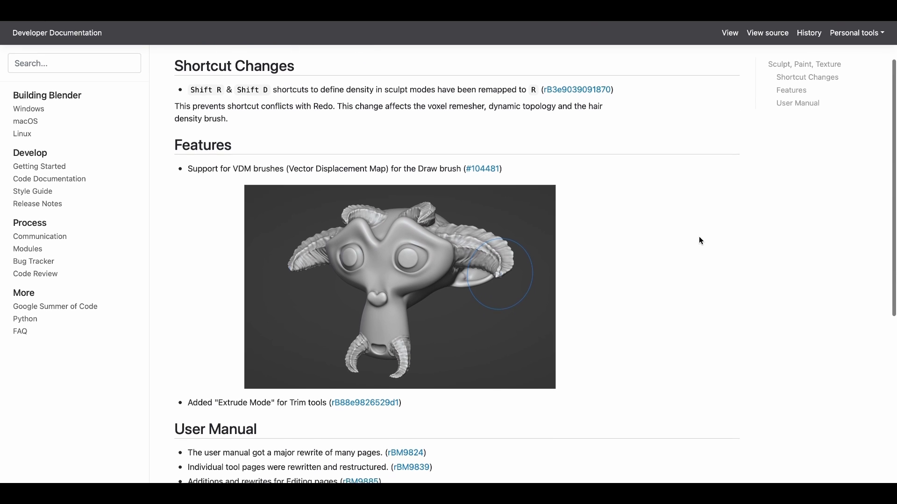
- Scroll the Real-time Compositor post up past the demo videos to its title and introduction
scroll(700, 239, down, 2)
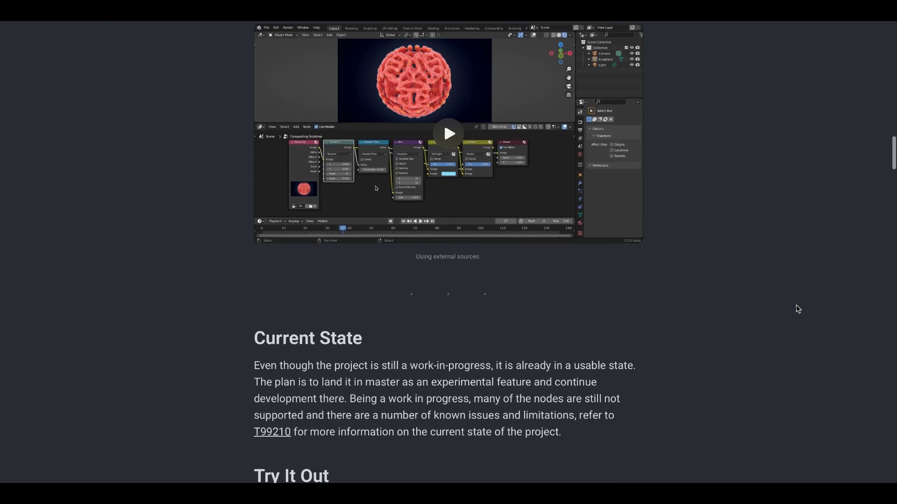
scroll(794, 307, up, 6)
scroll(798, 309, up, 9)
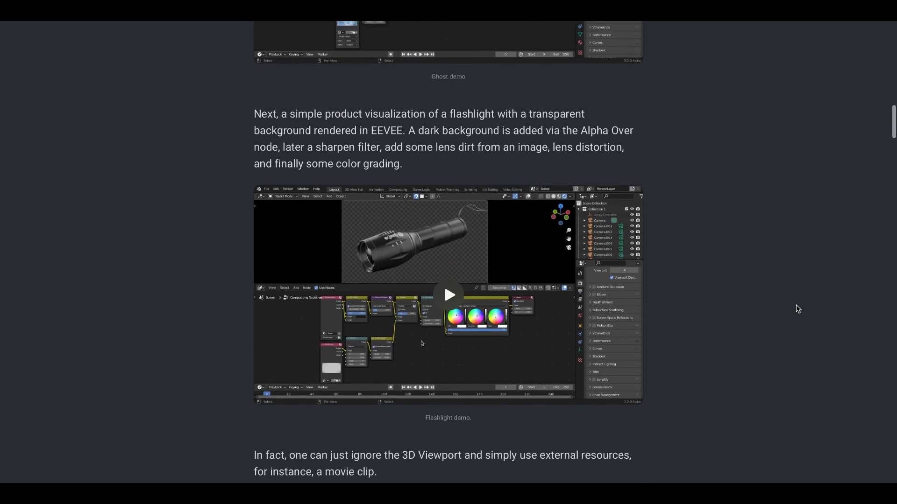
scroll(797, 308, up, 9)
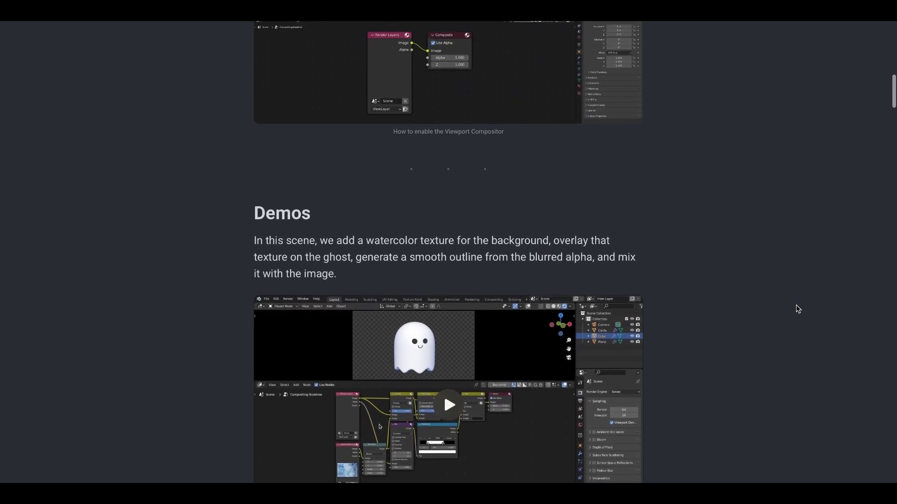
scroll(797, 309, up, 8)
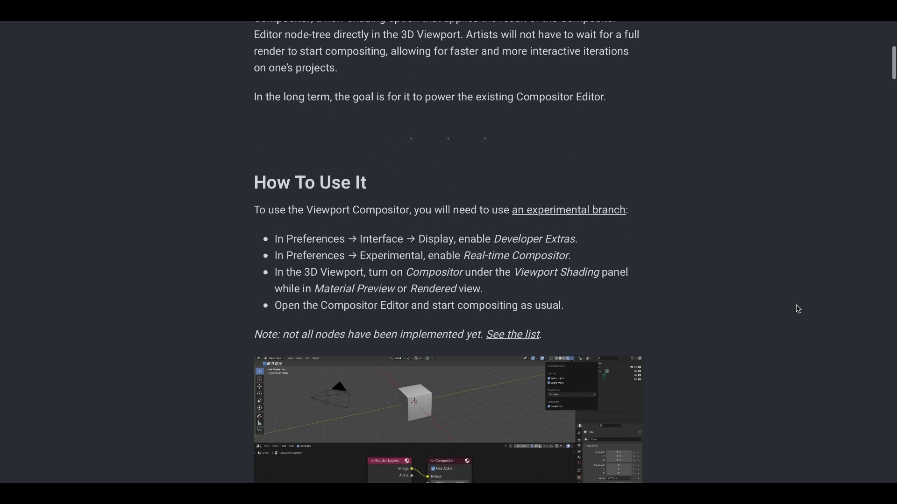
scroll(797, 309, up, 5)
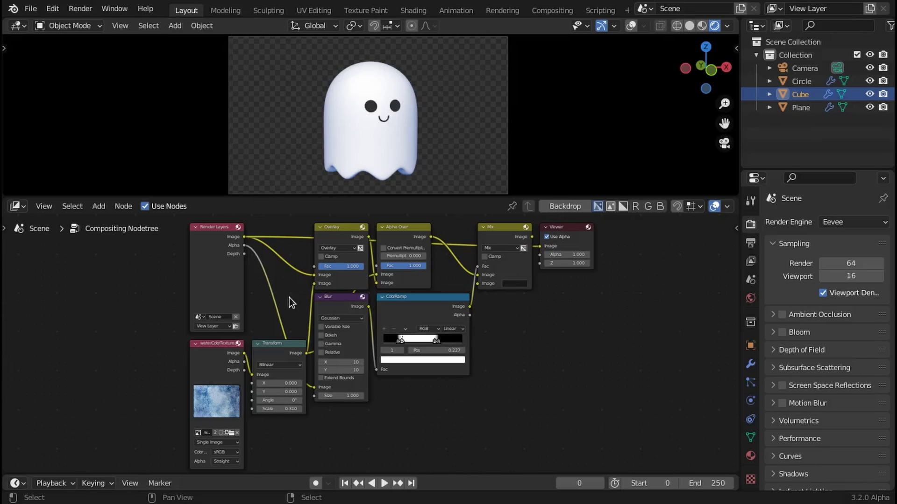
- Preview the watercolor texture, set its Transform scale to 0.230, and compare the Overlay with Render Layers
ctrl+shift+click(220, 358)
ctrl+shift+click(270, 348)
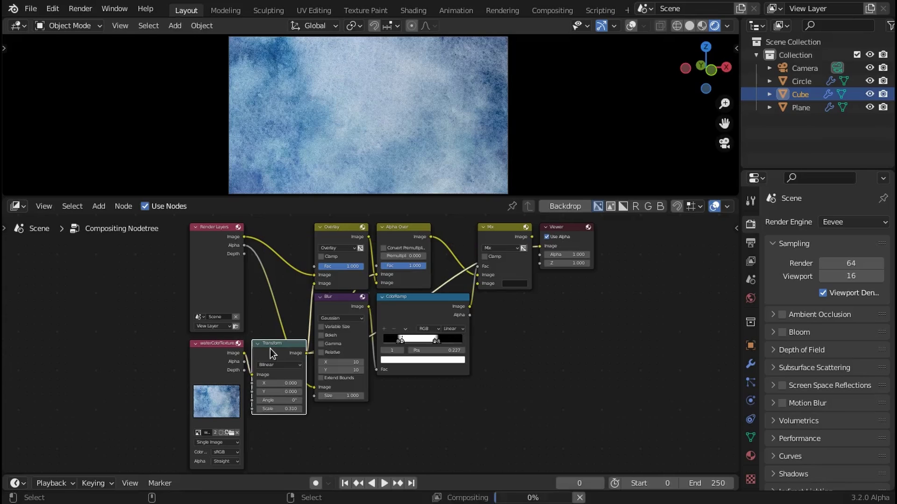
drag(288, 409, 270, 409)
ctrl+shift+click(334, 230)
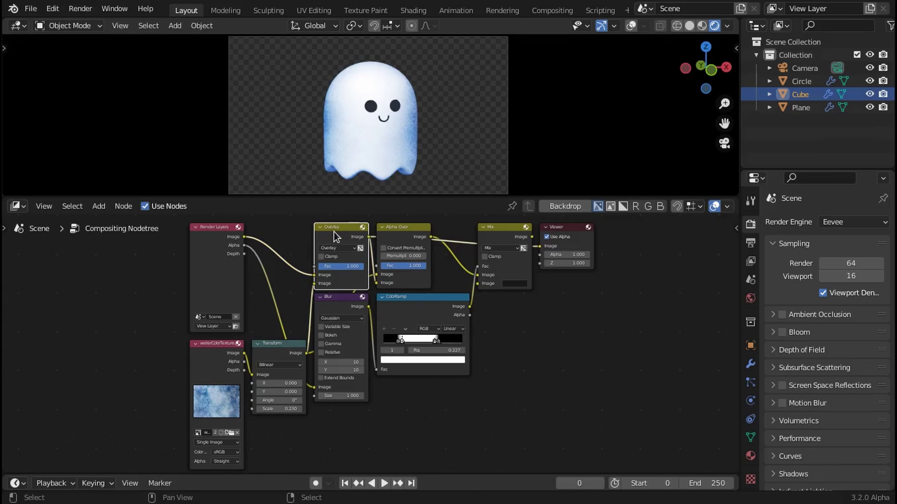
ctrl+shift+click(220, 239)
ctrl+shift+click(328, 233)
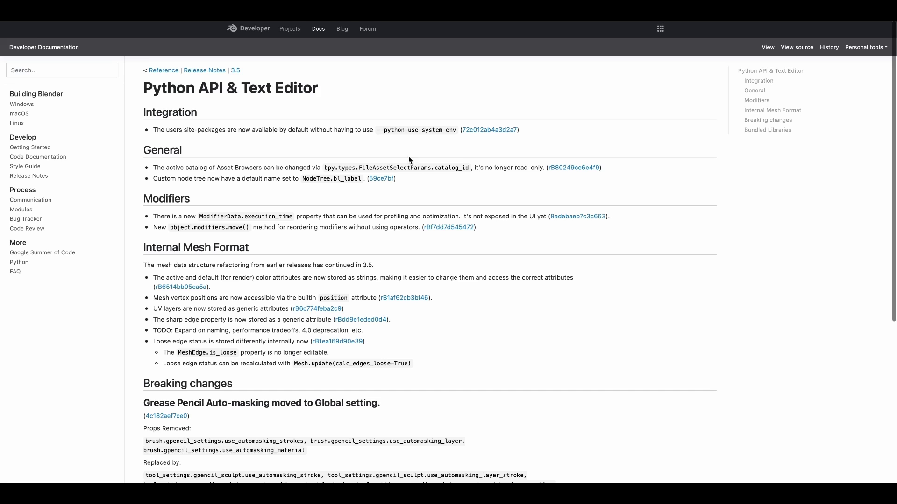
- Scroll down through the 3.5 Python API & Text Editor release notes
scroll(410, 252, down, 3)
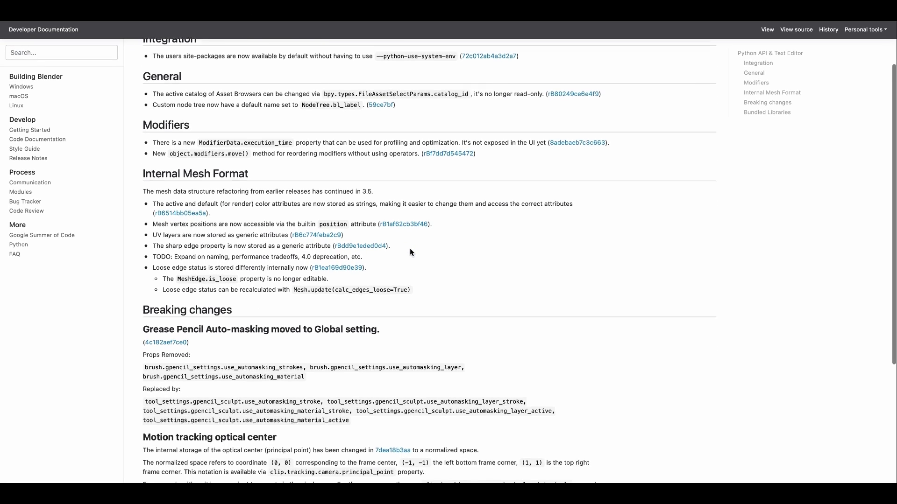
scroll(410, 252, down, 3)
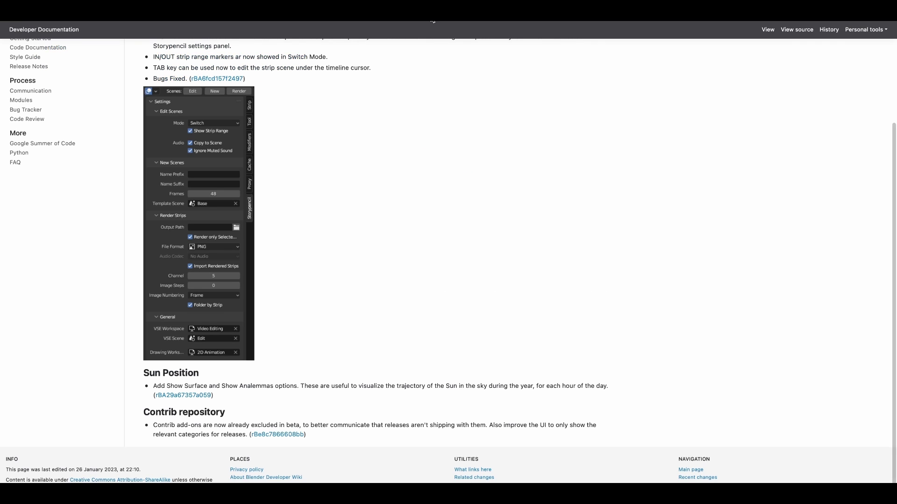
- Scroll up and down through the 3.5 Add-ons release notes
scroll(450, 152, up, 15)
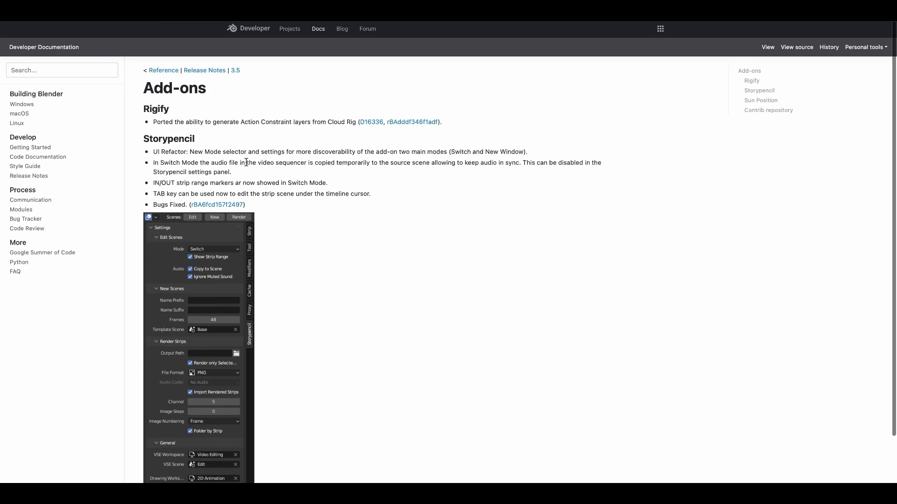
scroll(306, 232, down, 2)
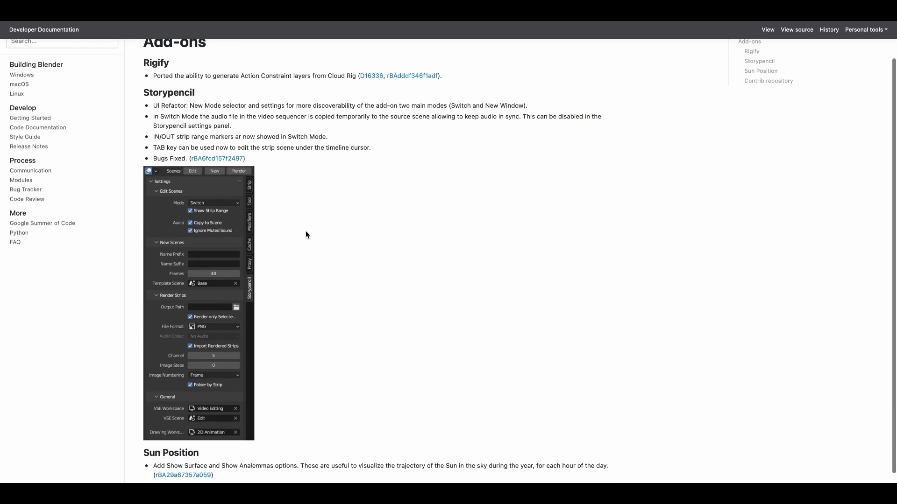
scroll(306, 233, down, 2)
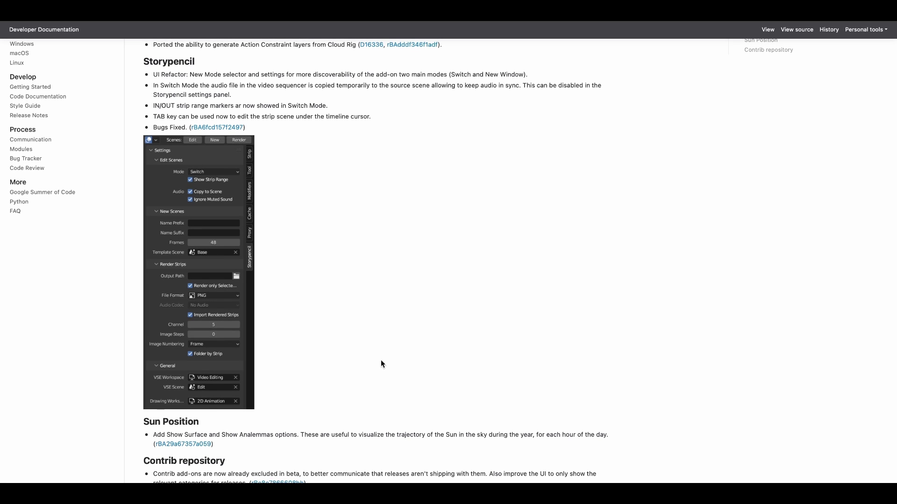
scroll(393, 344, up, 4)
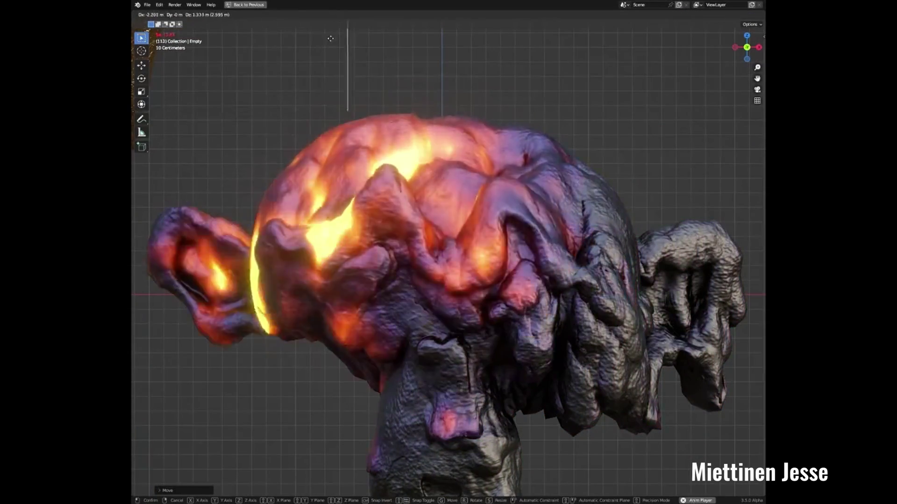
- Move the lava empty from the horse's hindquarters toward its chest and front
click(563, 83)
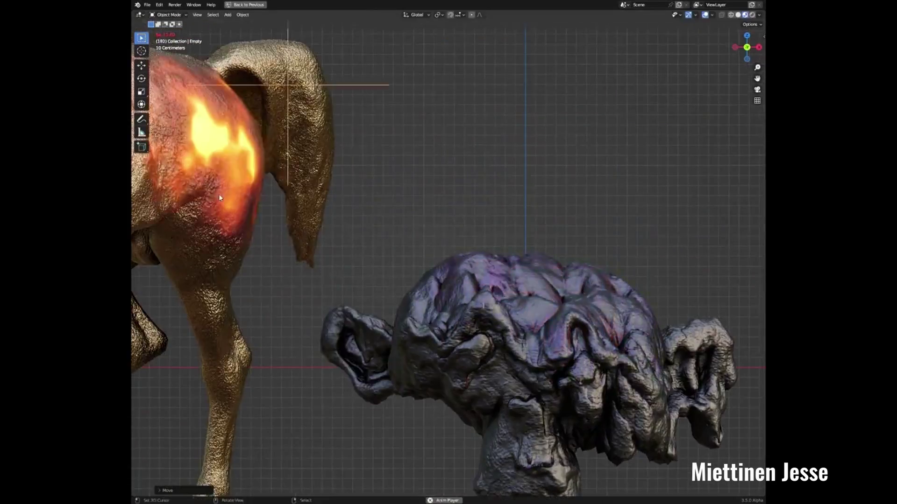
key(g)
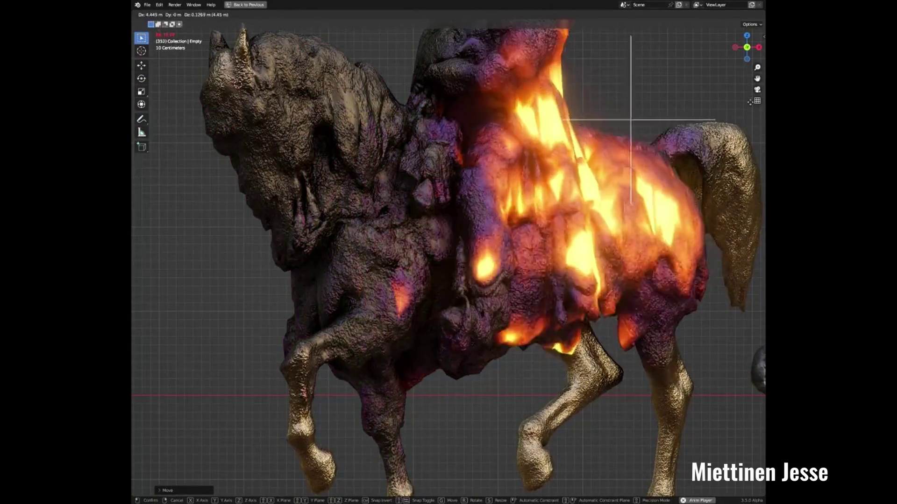
click(468, 276)
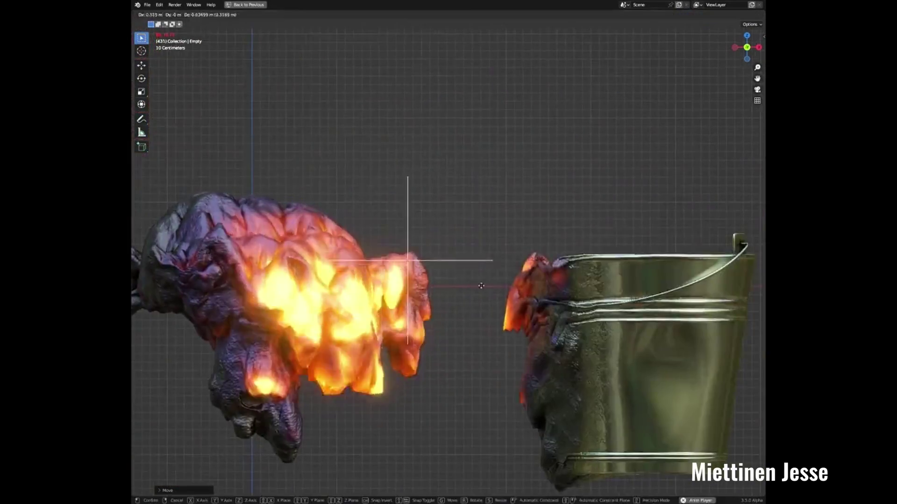
key(g)
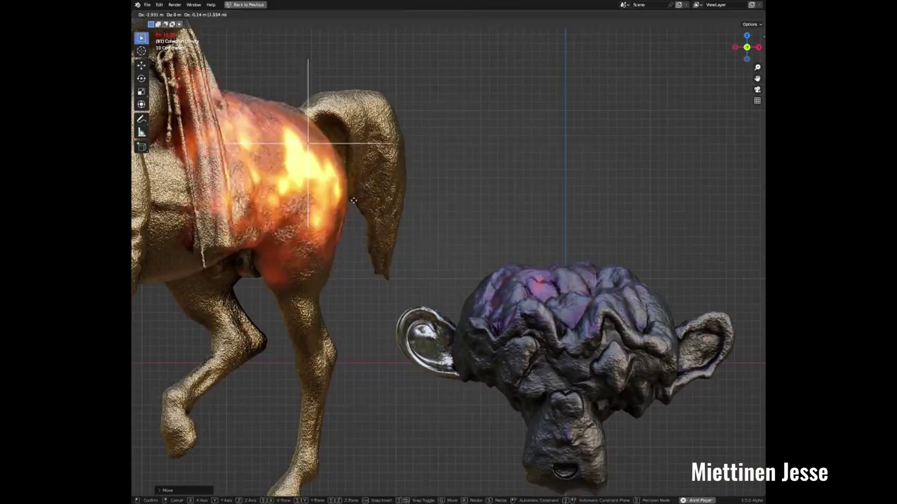
click(603, 248)
key(g)
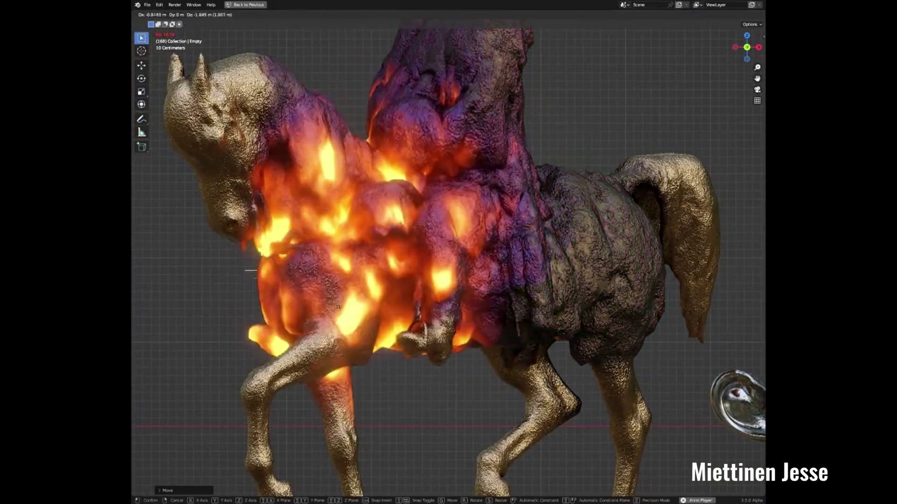